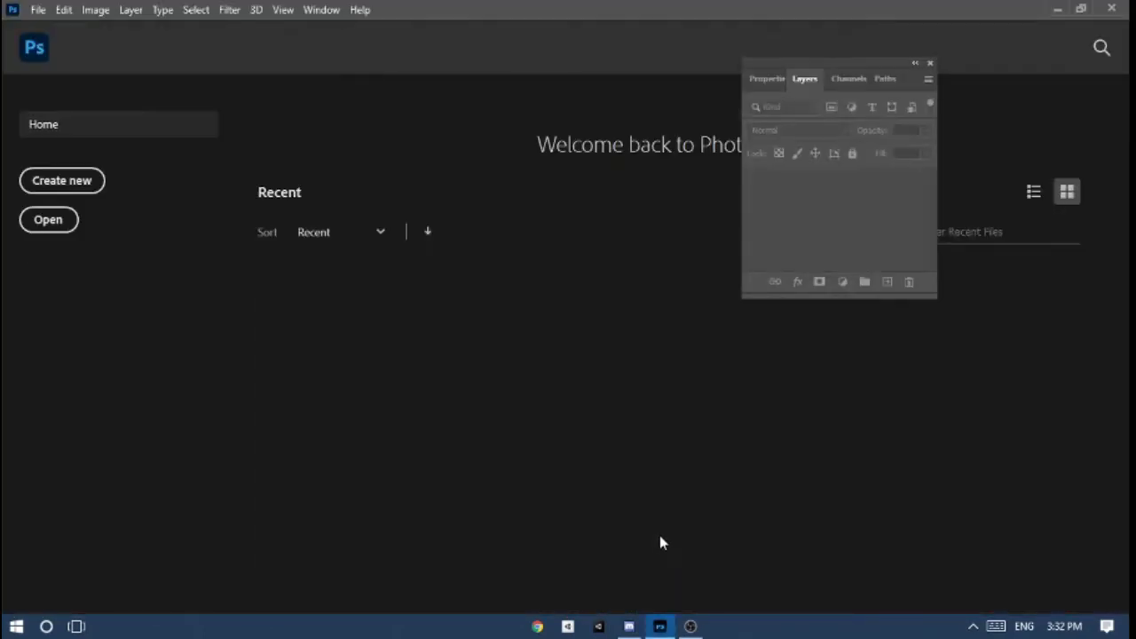
Step: Start a new document named Coin Tutorial, 20 by 20 pixels, with a resolution of 75 pixels/inch
{"action": "left_click", "coordinate": [61, 182]}
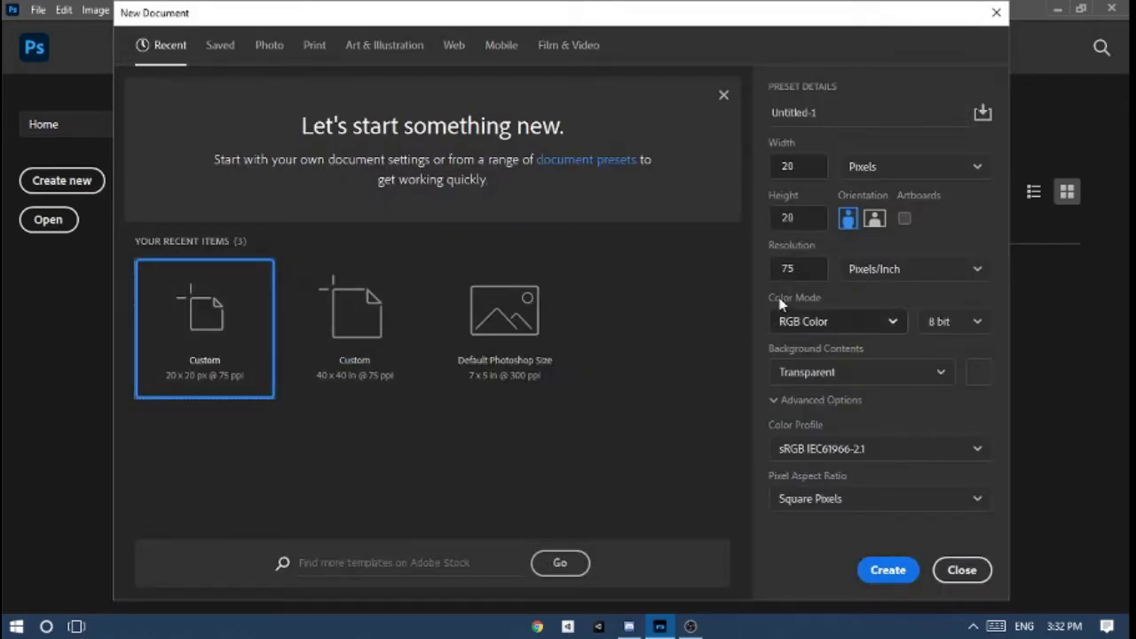
{"action": "left_click_drag", "start_coordinate": [824, 117], "coordinate": [769, 119]}
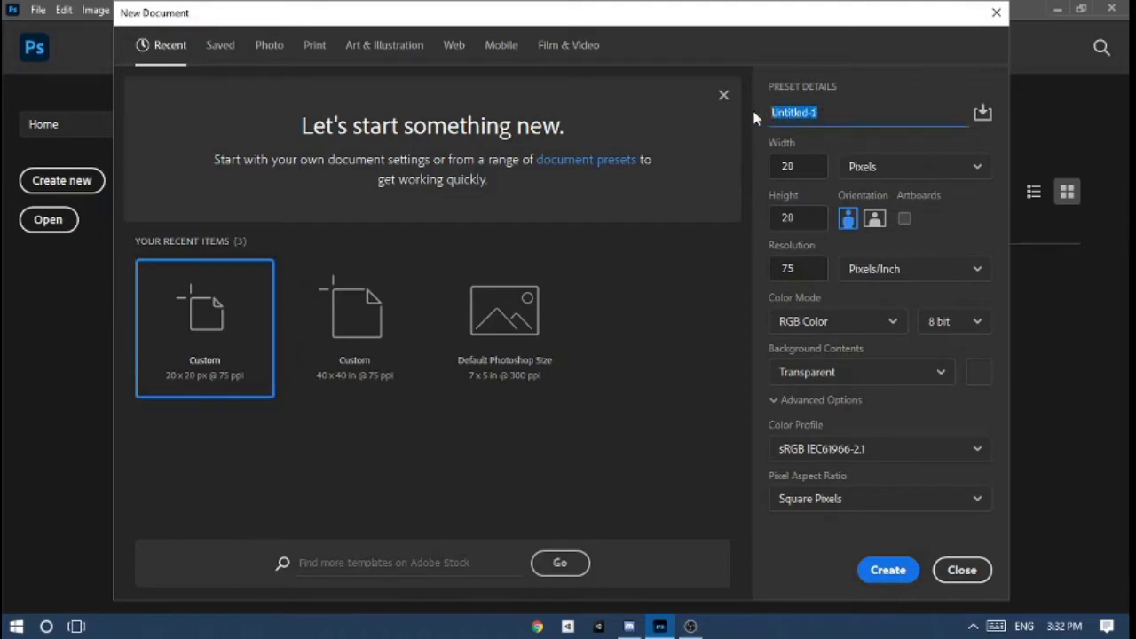
{"action": "type", "text": "c"}
{"action": "key", "text": "Tab"}
{"action": "key", "text": "Tab"}
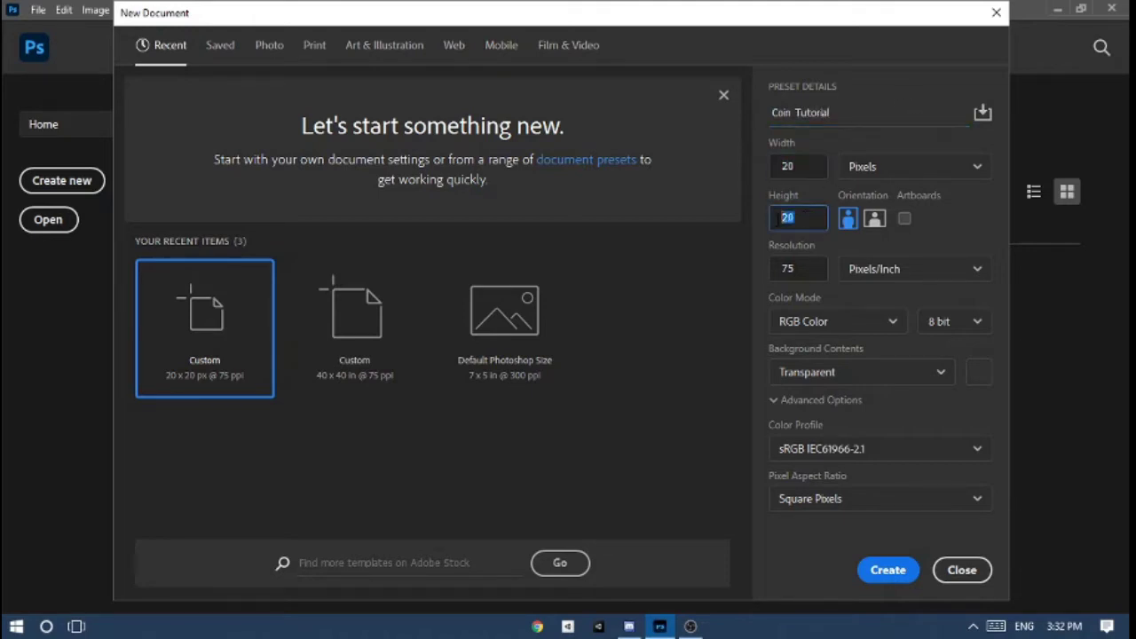
{"action": "left_click_drag", "start_coordinate": [799, 271], "coordinate": [767, 274]}
{"action": "left_click", "coordinate": [757, 273]}
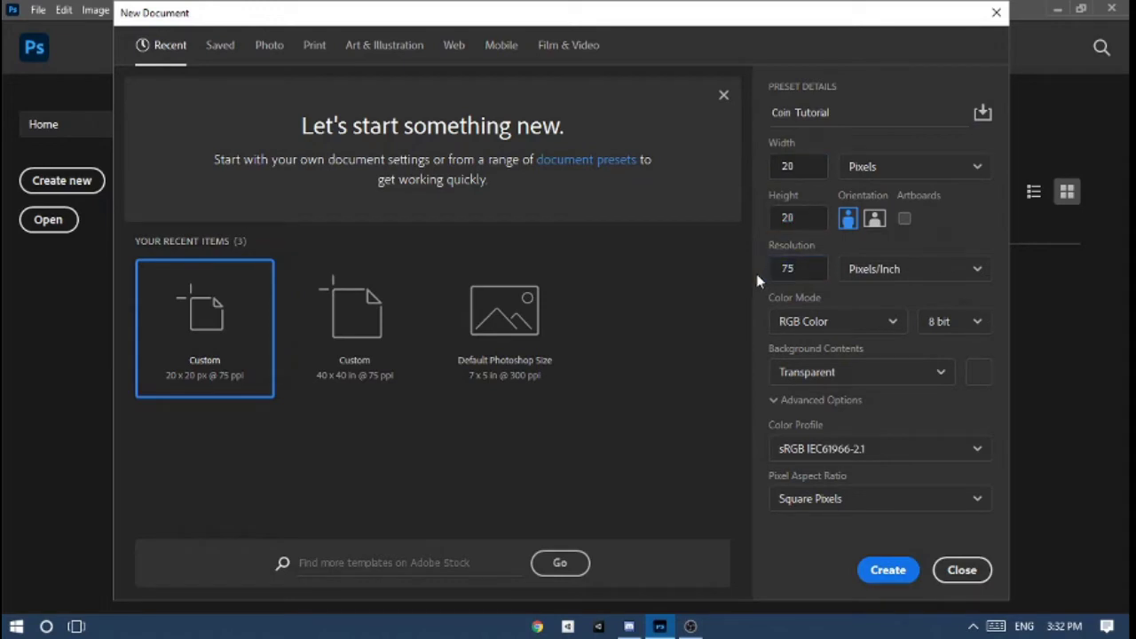
{"action": "left_click", "coordinate": [886, 174]}
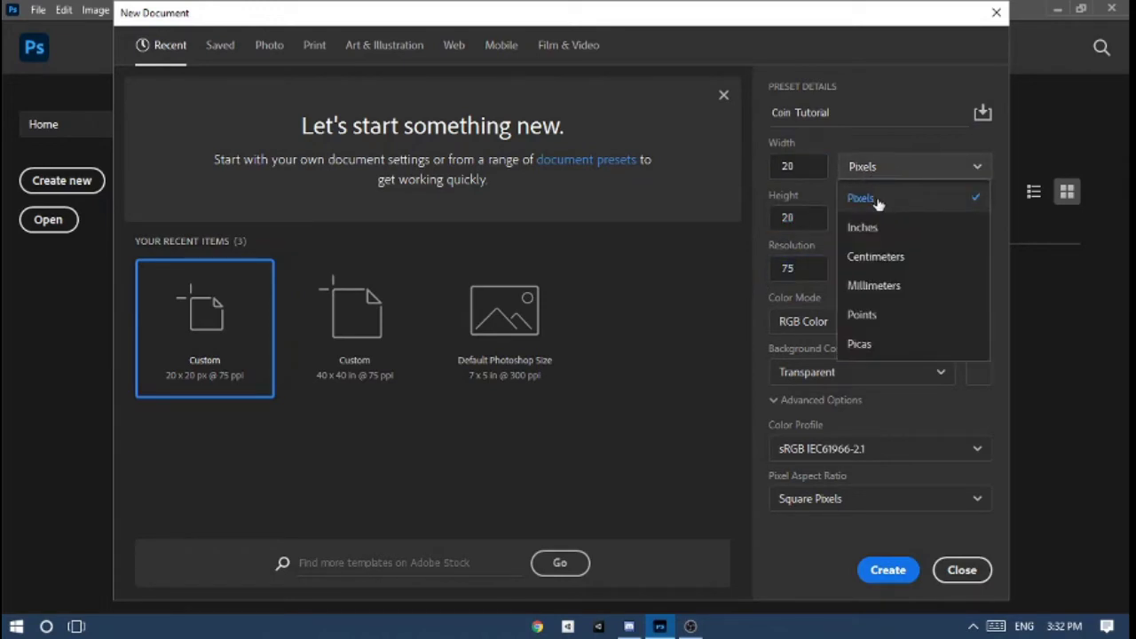
{"action": "left_click", "coordinate": [877, 200]}
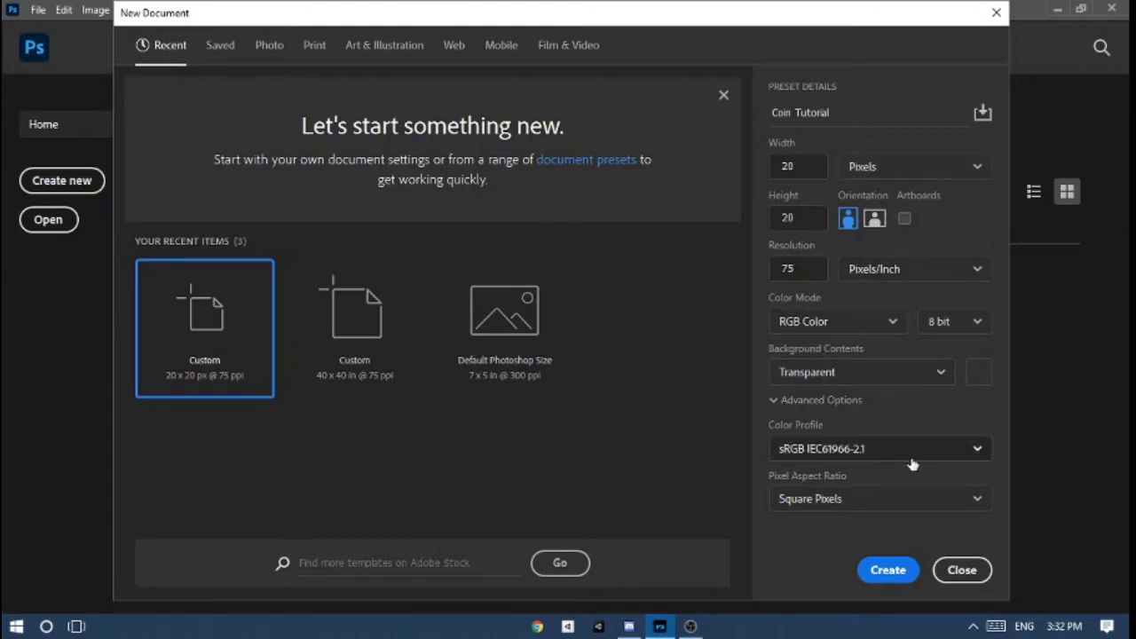
Step: Set the background contents to White, keep the square pixel aspect ratio, and create the document
{"action": "left_click", "coordinate": [861, 376]}
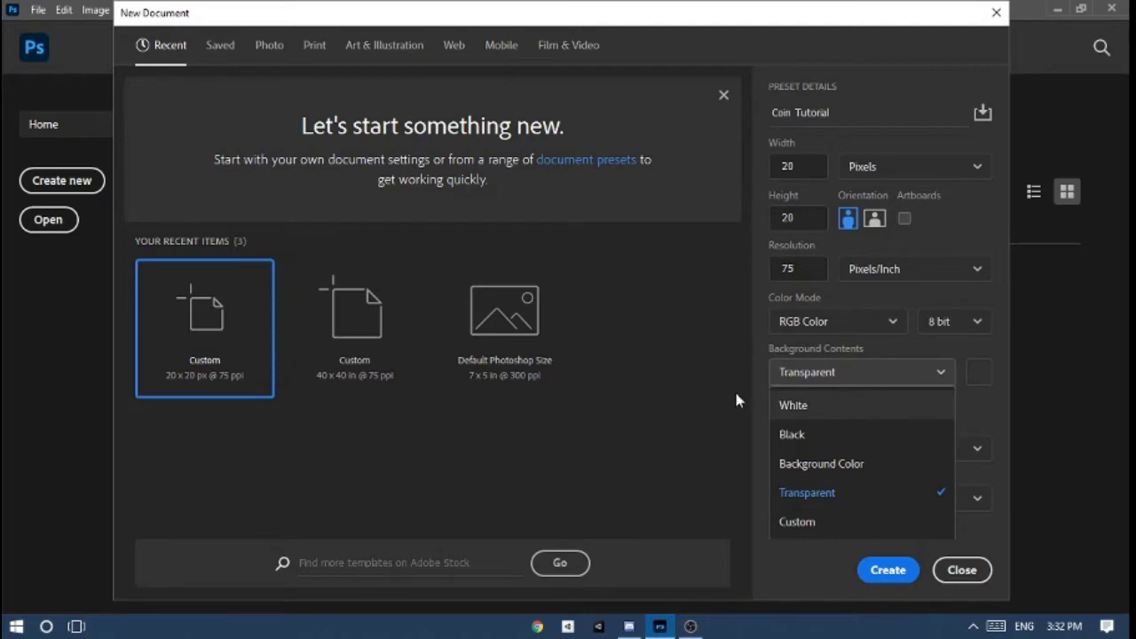
{"action": "left_click", "coordinate": [816, 408]}
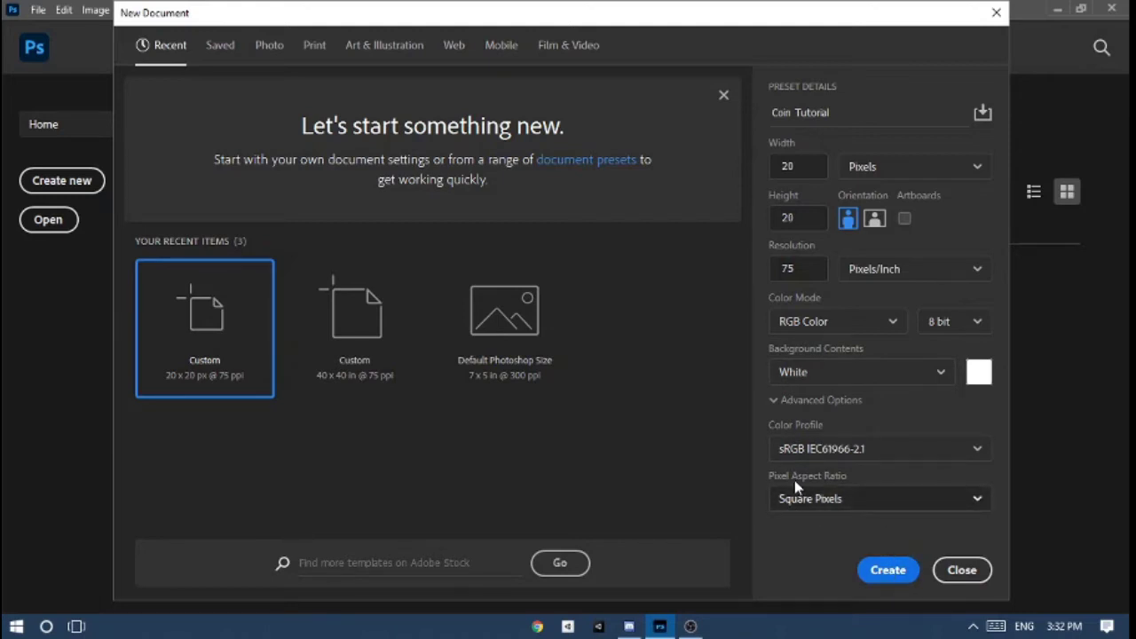
{"action": "left_click", "coordinate": [885, 499]}
{"action": "left_click", "coordinate": [860, 395]}
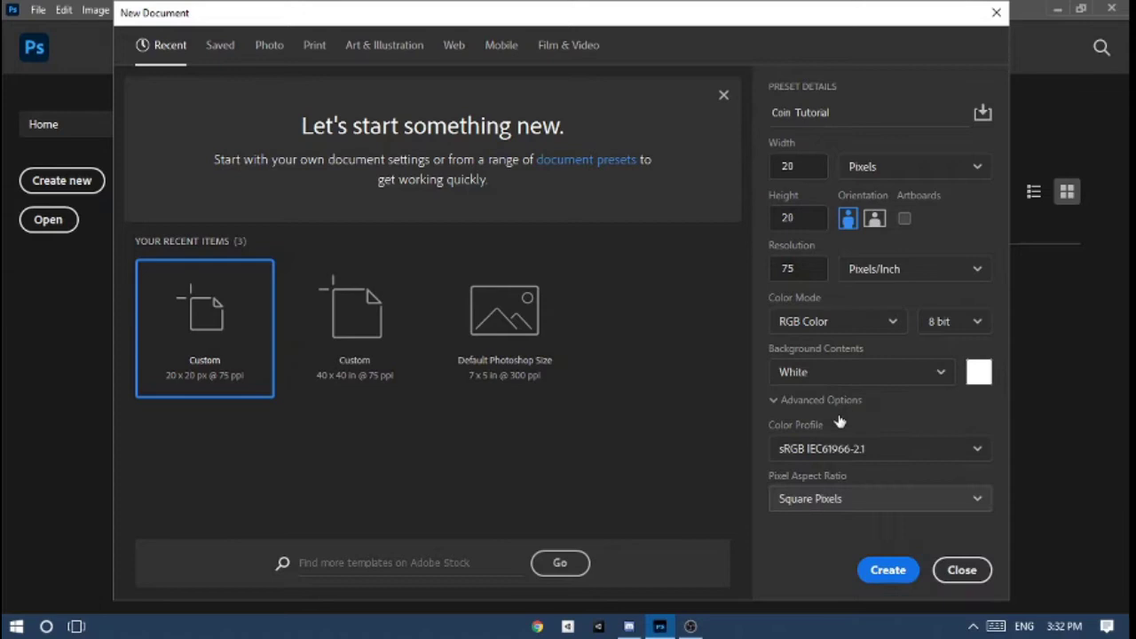
{"action": "left_click", "coordinate": [874, 575]}
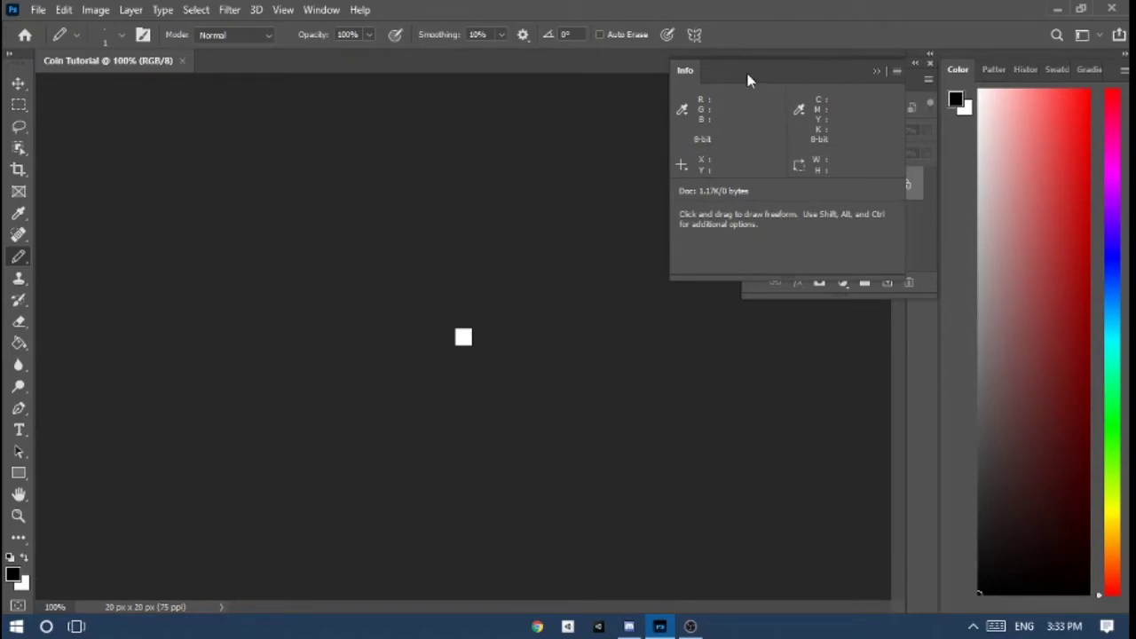
Step: Dock the Info panel with the Color group and the Layers panel beneath it, and show the Color panel
{"action": "left_click_drag", "start_coordinate": [681, 71], "coordinate": [1031, 69]}
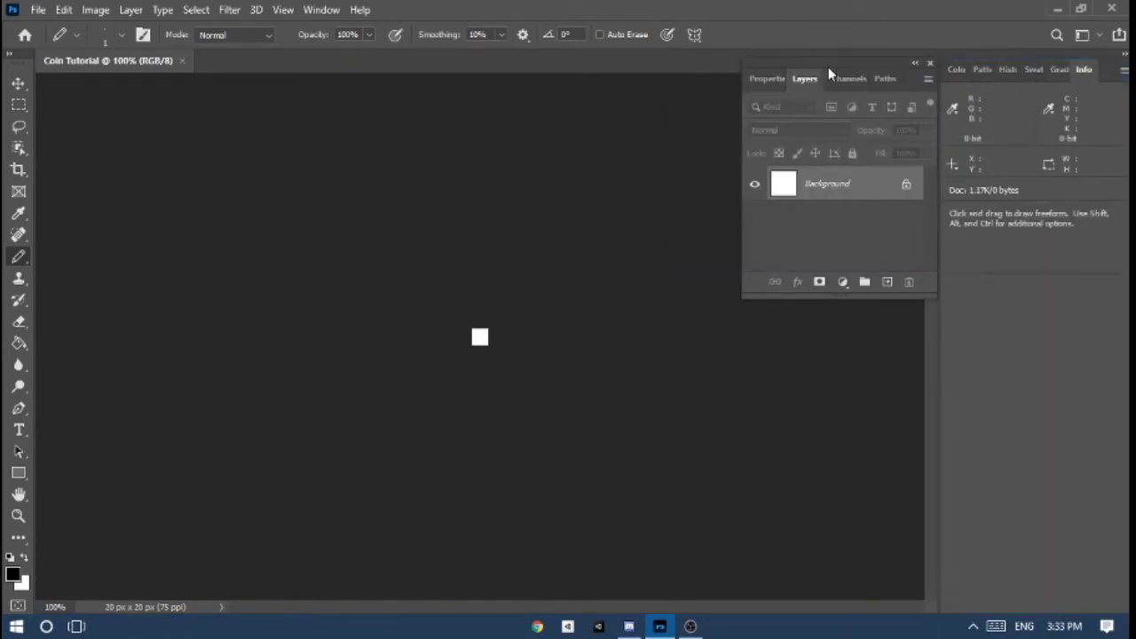
{"action": "left_click_drag", "start_coordinate": [828, 66], "coordinate": [1046, 300]}
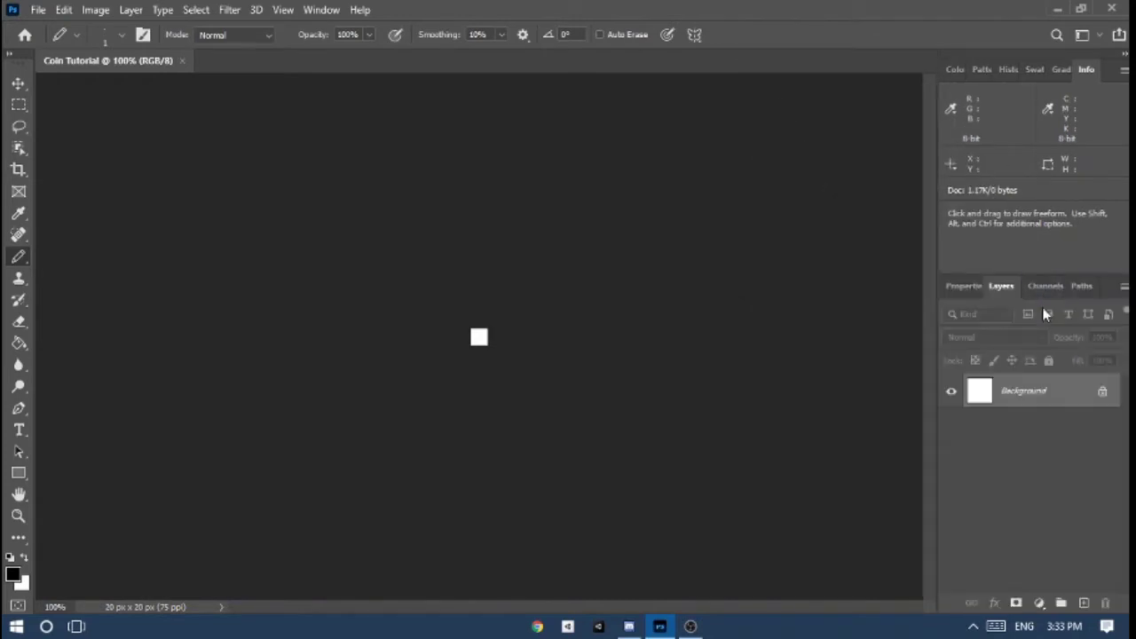
{"action": "left_click", "coordinate": [954, 70]}
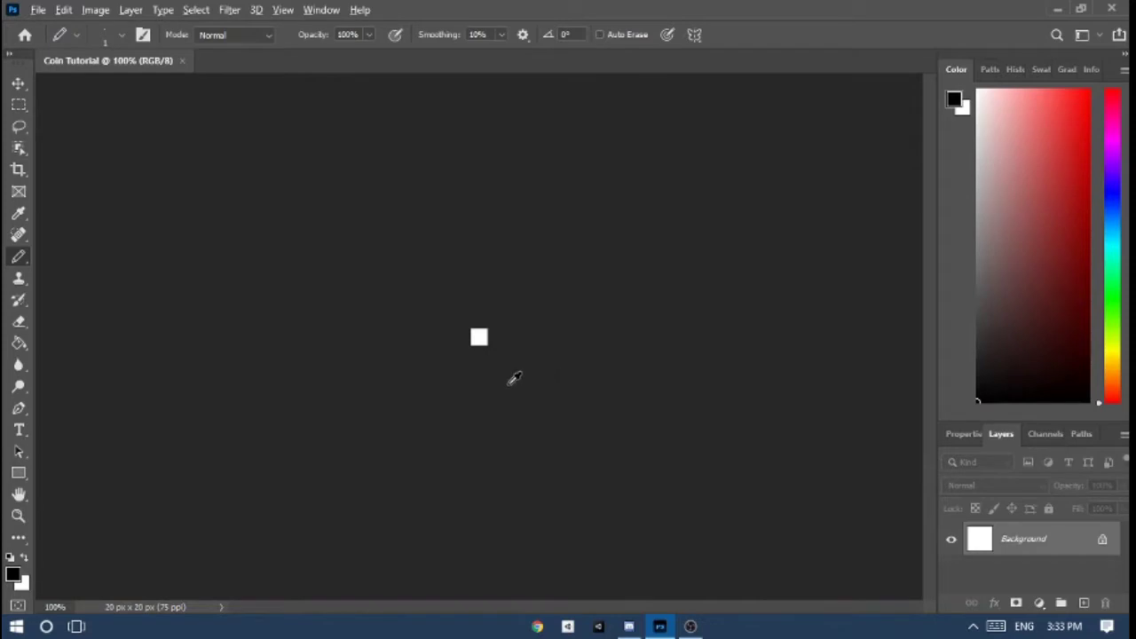
Step: Try out the Pencil with a black freehand scribble across the canvas and undo it
{"action": "scroll", "coordinate": [515, 377], "scroll_direction": "up", "scroll_amount": 10}
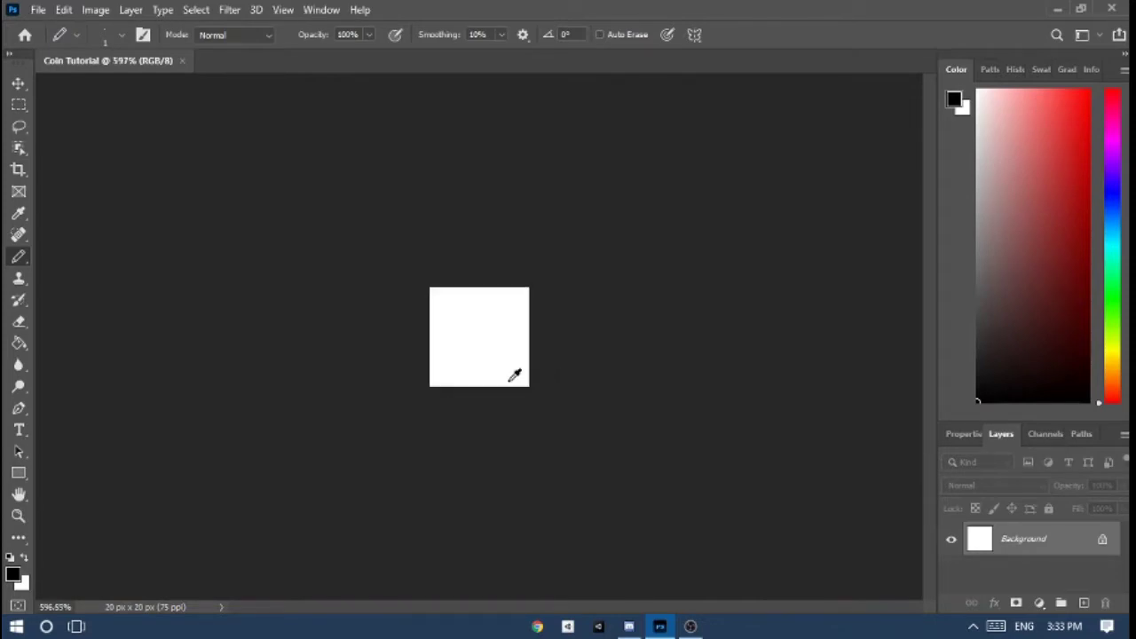
{"action": "scroll", "coordinate": [515, 376], "scroll_direction": "up", "scroll_amount": 8}
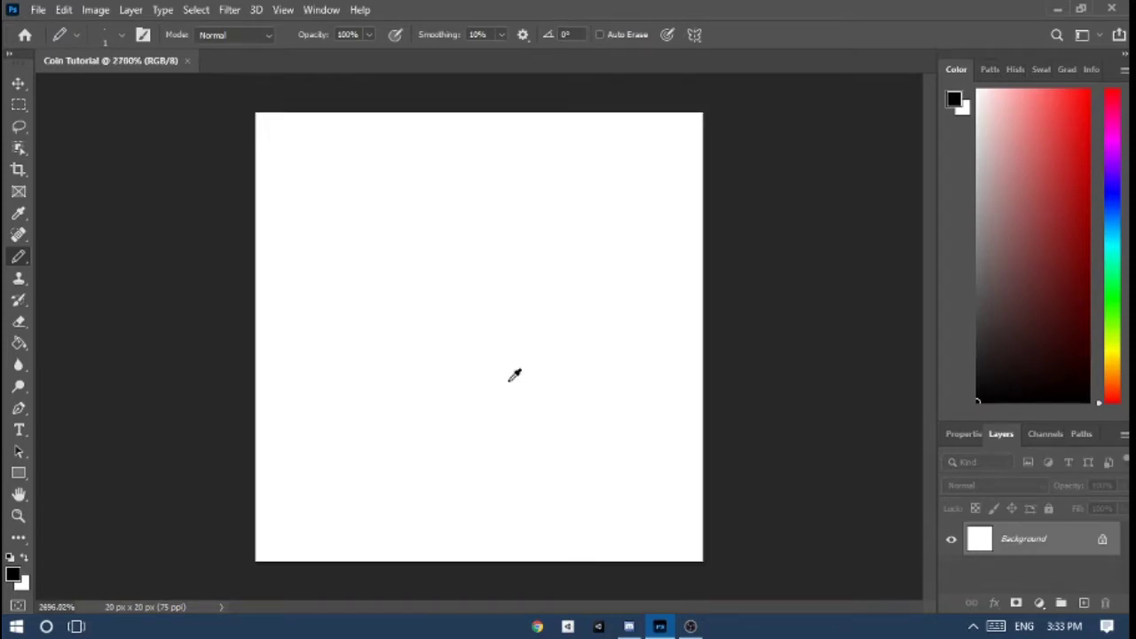
{"action": "mouse_move", "coordinate": [446, 231]}
{"action": "left_mouse_down"}
{"action": "mouse_move", "coordinate": [436, 321]}
{"action": "mouse_move", "coordinate": [420, 353]}
{"action": "mouse_move", "coordinate": [375, 313]}
{"action": "mouse_move", "coordinate": [402, 223]}
{"action": "mouse_move", "coordinate": [465, 186]}
{"action": "mouse_move", "coordinate": [511, 304]}
{"action": "mouse_move", "coordinate": [477, 371]}
{"action": "mouse_move", "coordinate": [371, 331]}
{"action": "mouse_move", "coordinate": [459, 235]}
{"action": "mouse_move", "coordinate": [505, 313]}
{"action": "mouse_move", "coordinate": [639, 253]}
{"action": "mouse_move", "coordinate": [552, 379]}
{"action": "mouse_move", "coordinate": [530, 477]}
{"action": "mouse_move", "coordinate": [474, 401]}
{"action": "mouse_move", "coordinate": [503, 448]}
{"action": "mouse_move", "coordinate": [594, 424]}
{"action": "mouse_move", "coordinate": [583, 461]}
{"action": "mouse_move", "coordinate": [554, 449]}
{"action": "mouse_move", "coordinate": [549, 475]}
{"action": "left_mouse_up"}
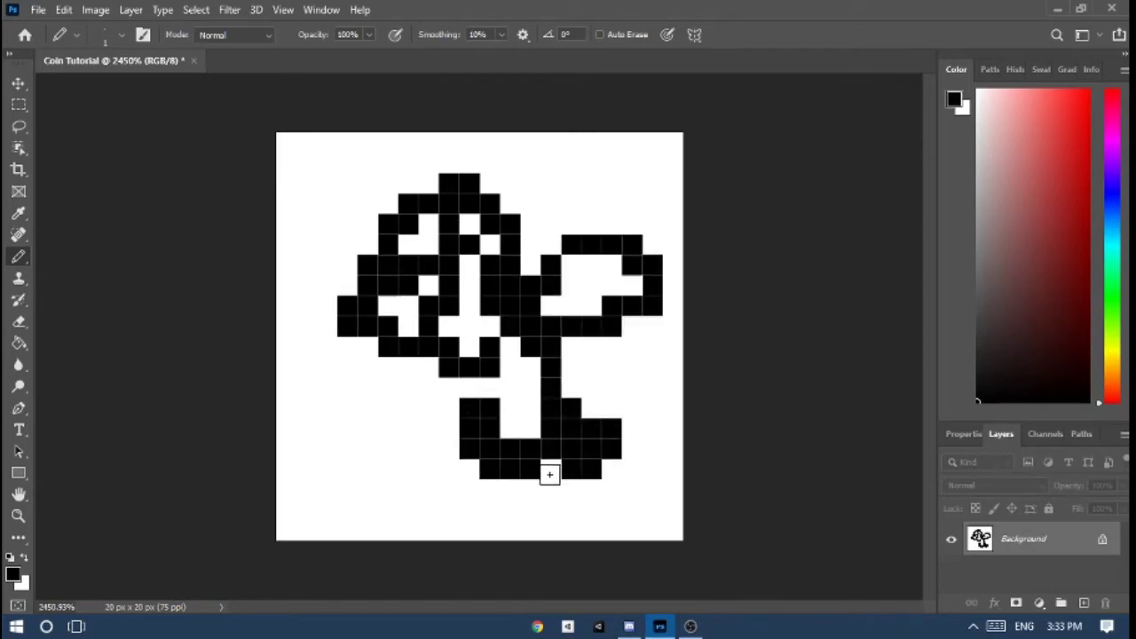
{"action": "key", "text": "ctrl+z"}
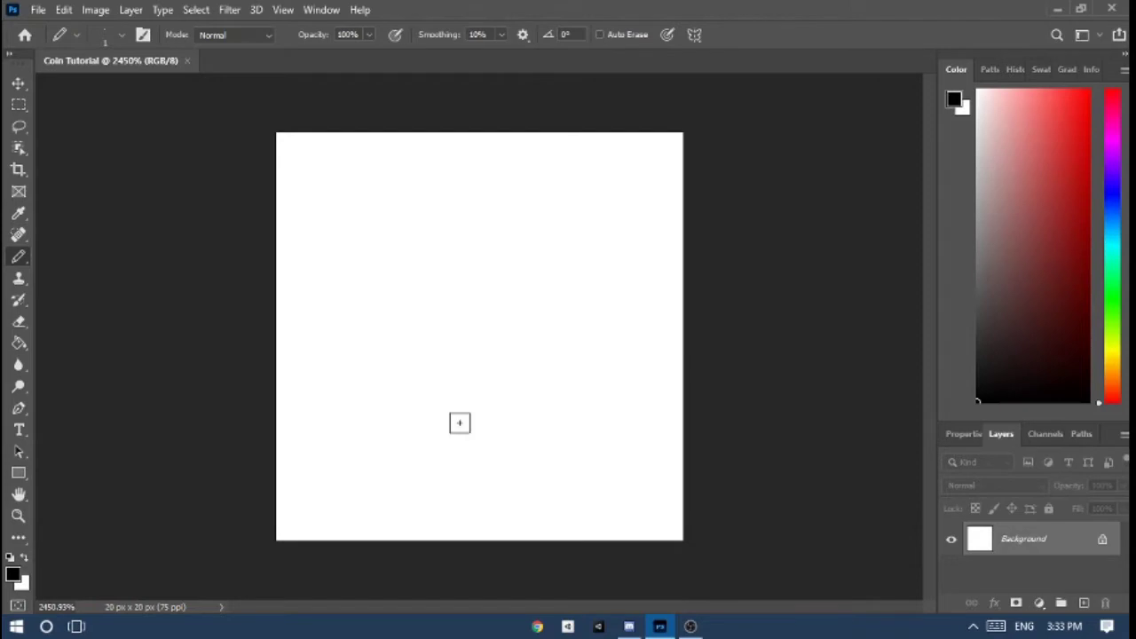
Step: Choose the Pencil Tool from the group of brush tools
{"action": "right_click", "coordinate": [23, 264]}
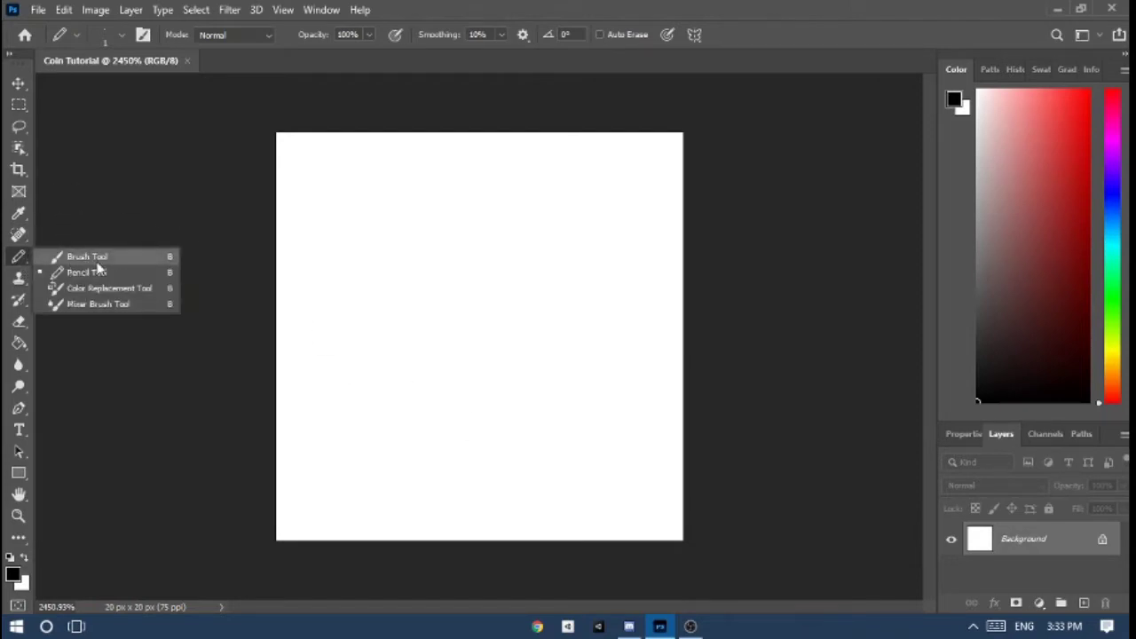
{"action": "left_click", "coordinate": [131, 193]}
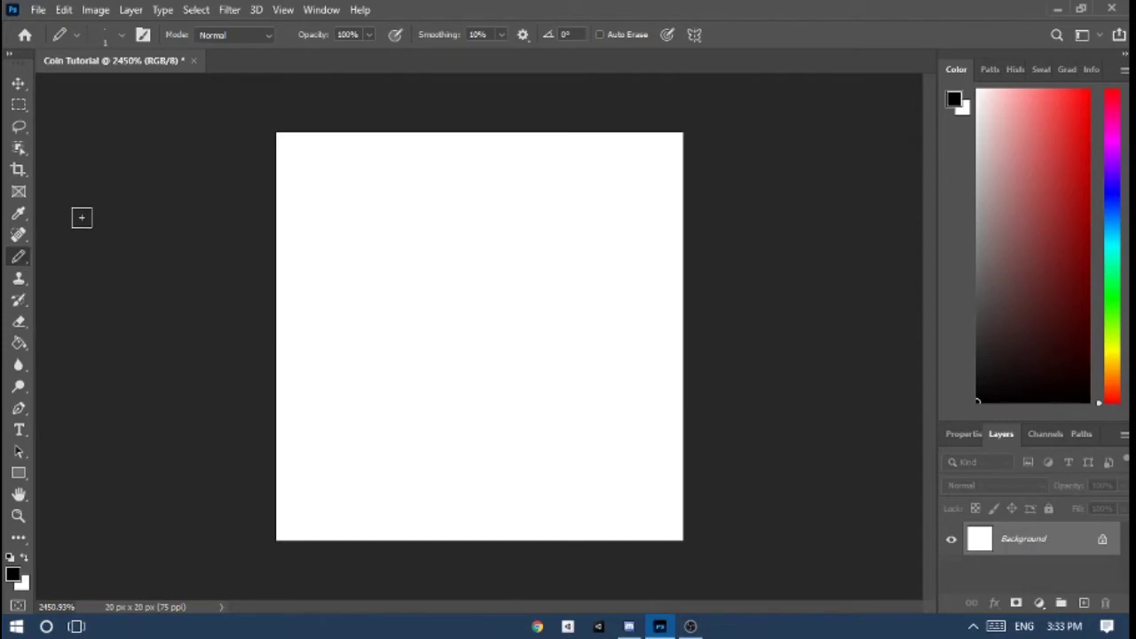
{"action": "right_click", "coordinate": [17, 258]}
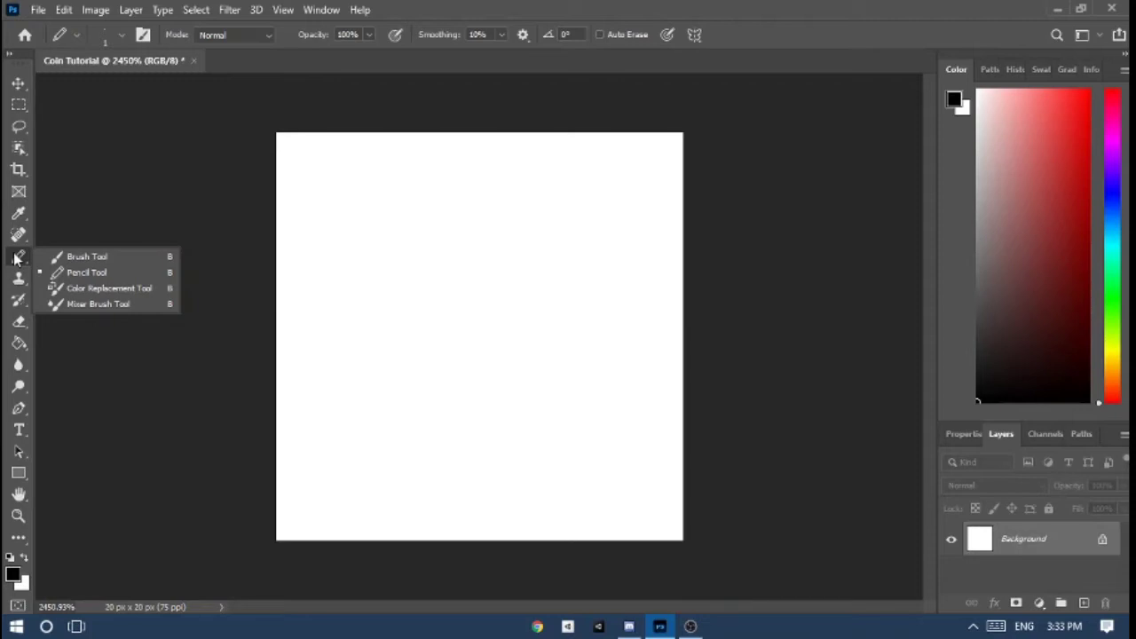
{"action": "left_click", "coordinate": [76, 225]}
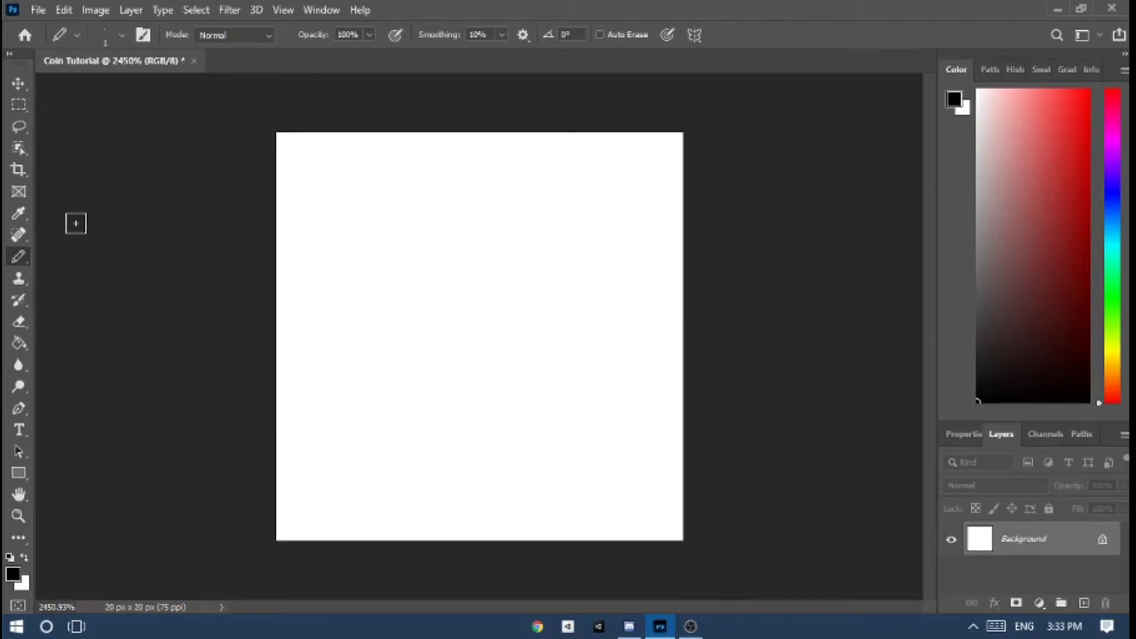
{"action": "right_click", "coordinate": [20, 258]}
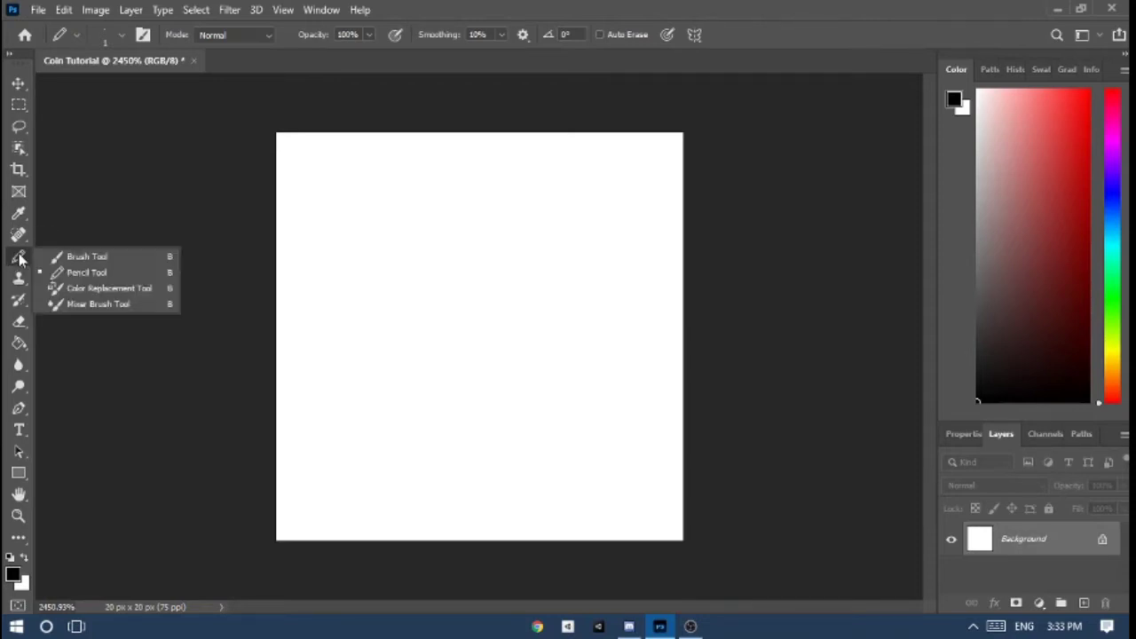
{"action": "left_click", "coordinate": [71, 271]}
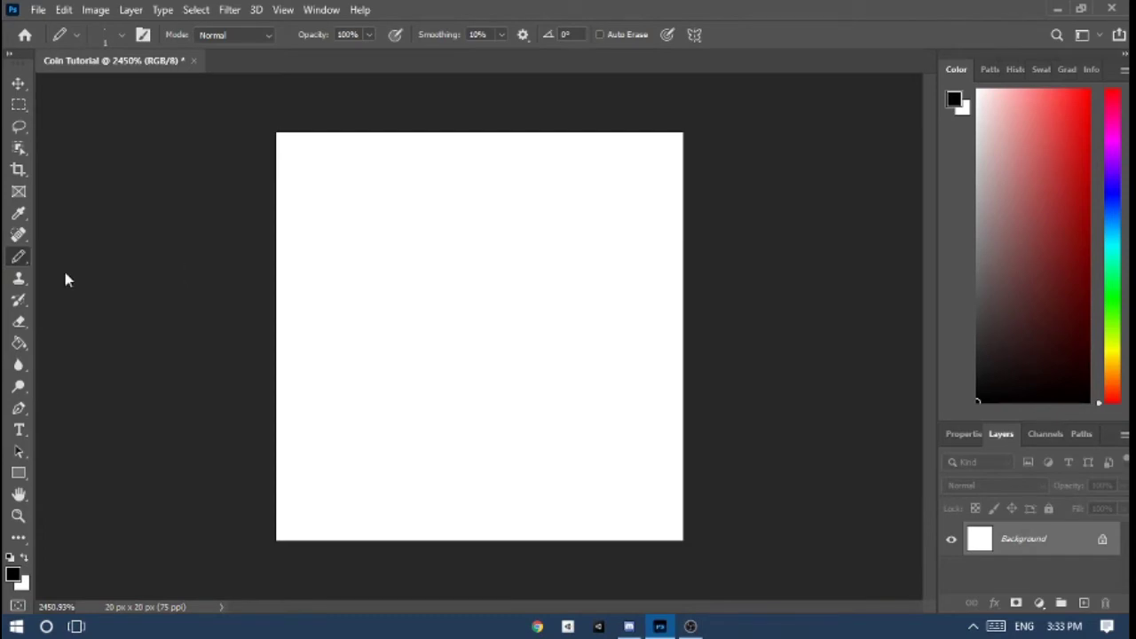
Step: Switch to the Eraser, set its mode to Pencil, and check its tip size and hardness
{"action": "left_click", "coordinate": [24, 323]}
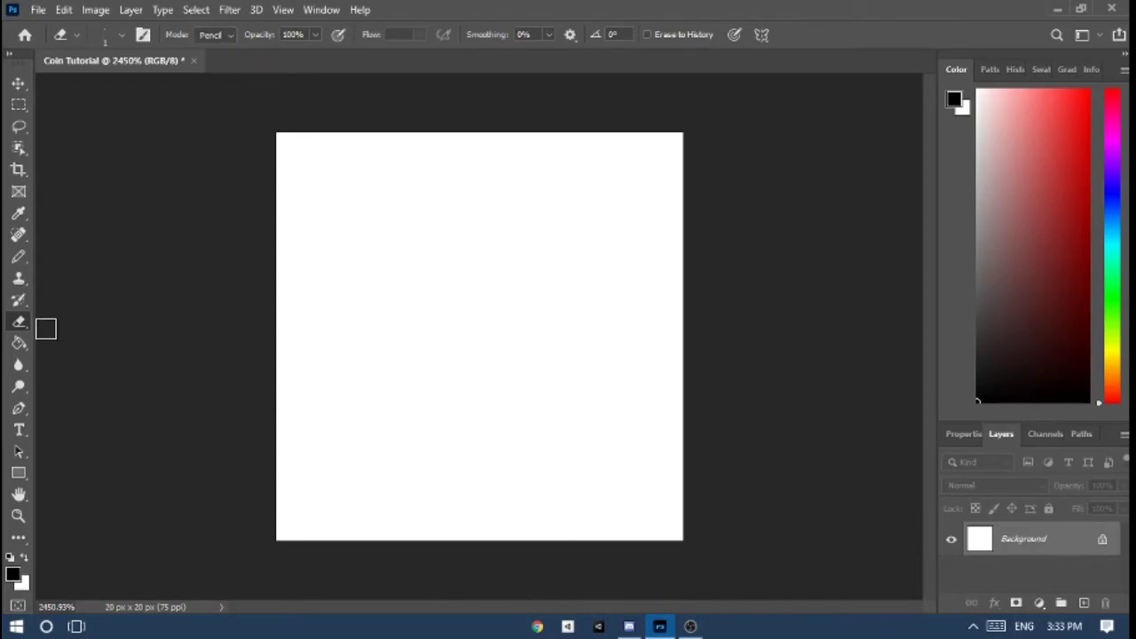
{"action": "left_click", "coordinate": [213, 35]}
{"action": "left_click", "coordinate": [218, 46]}
{"action": "left_click", "coordinate": [212, 38]}
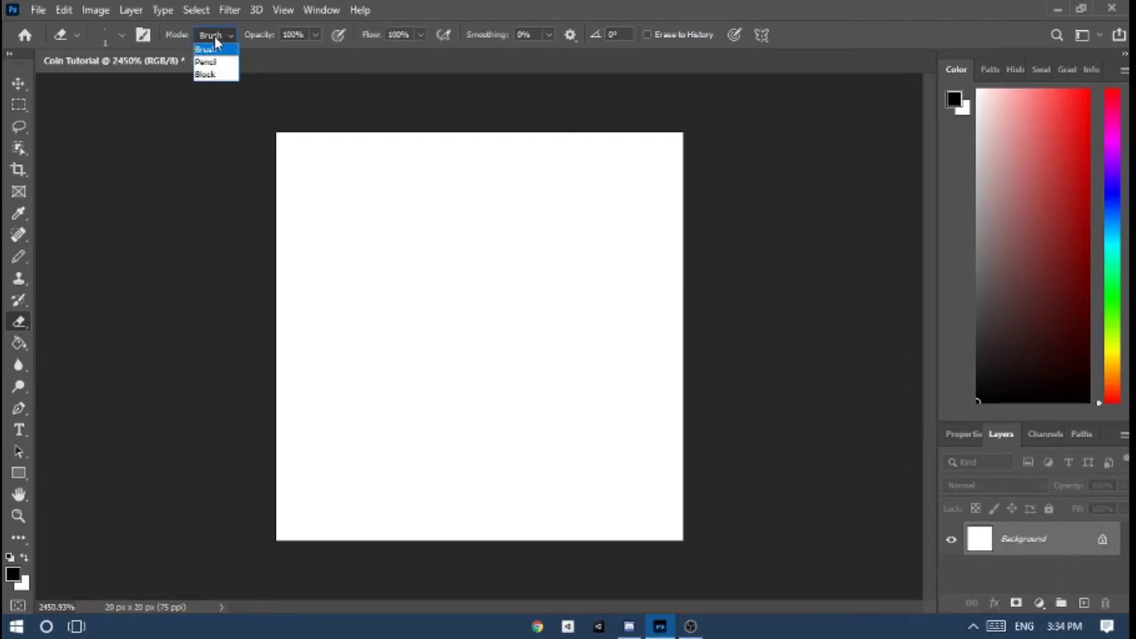
{"action": "left_click", "coordinate": [219, 64]}
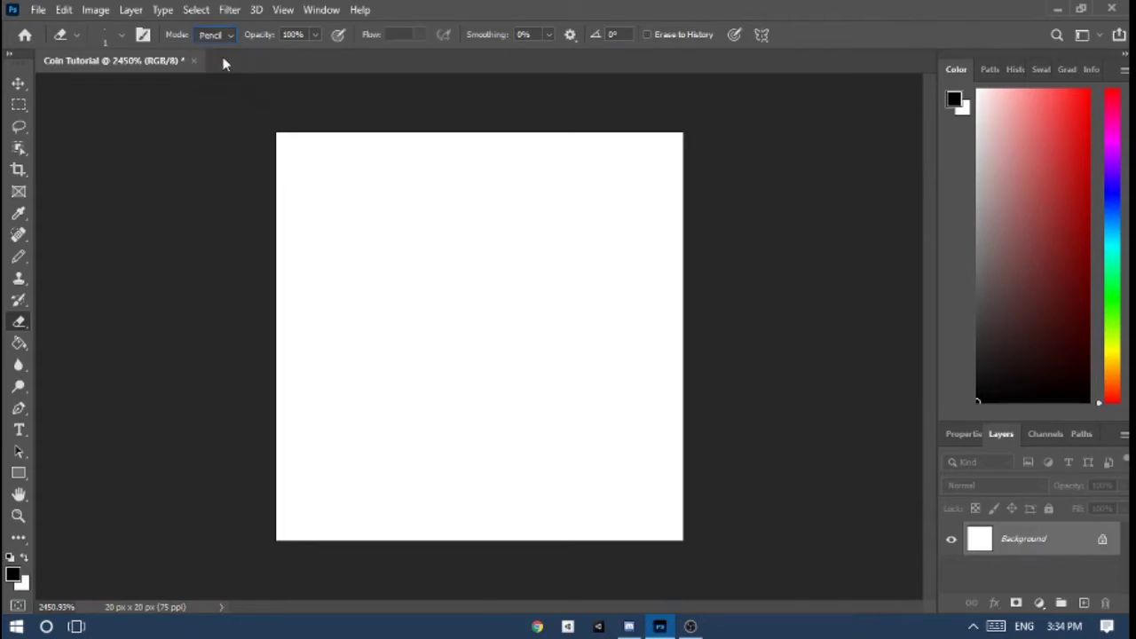
{"action": "left_click", "coordinate": [121, 37]}
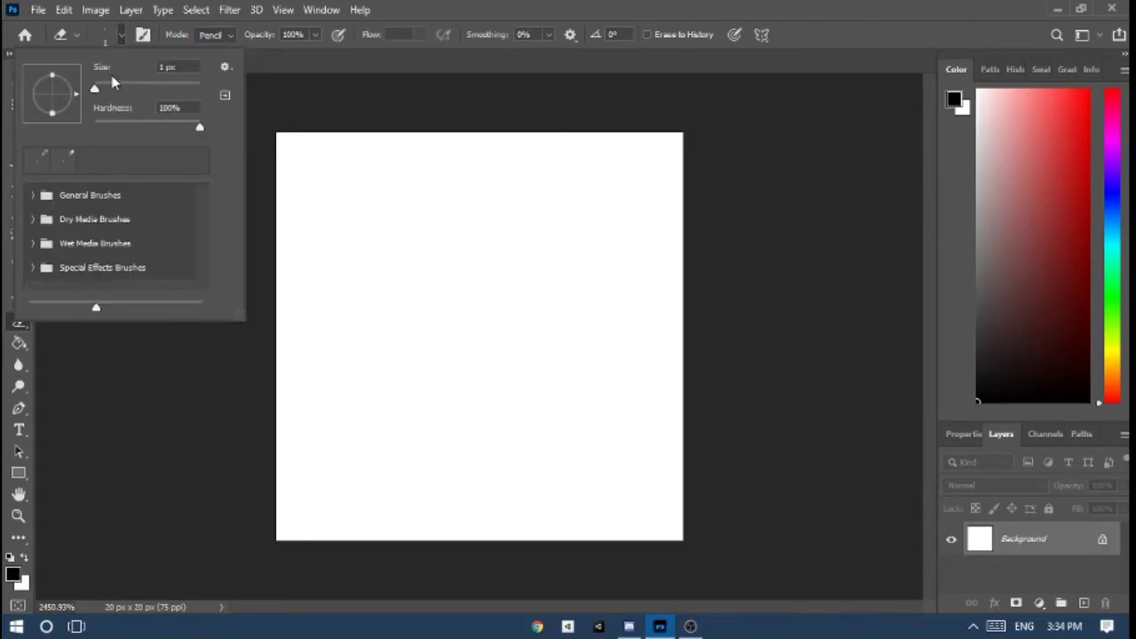
{"action": "left_click", "coordinate": [279, 96]}
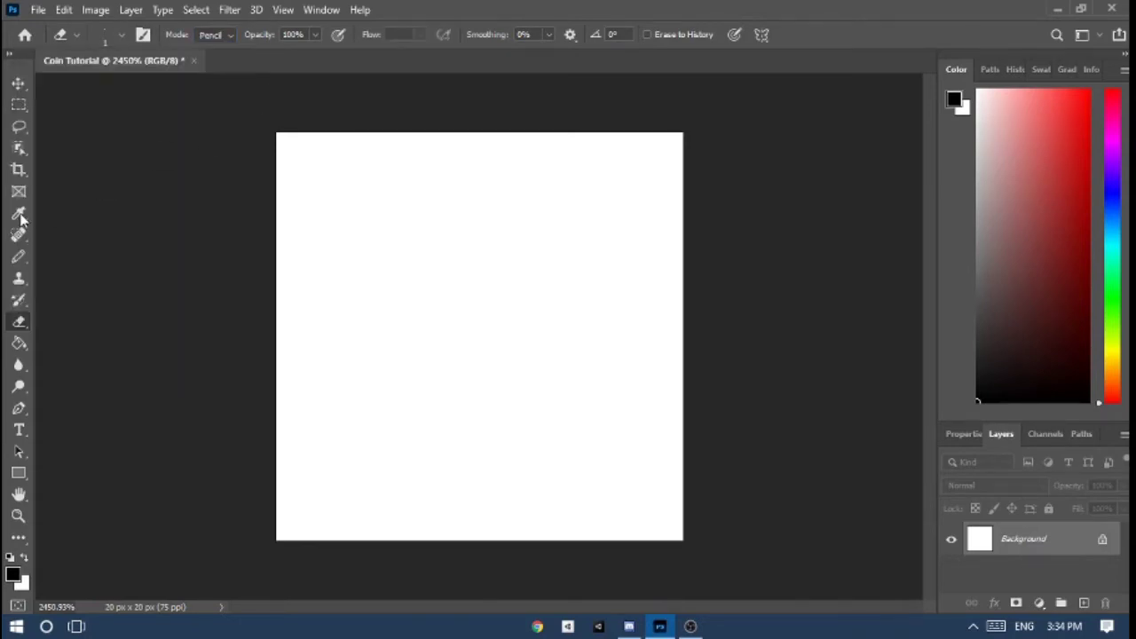
Step: Return to the Pencil Tool and check its tip size and hardness
{"action": "left_click", "coordinate": [16, 256]}
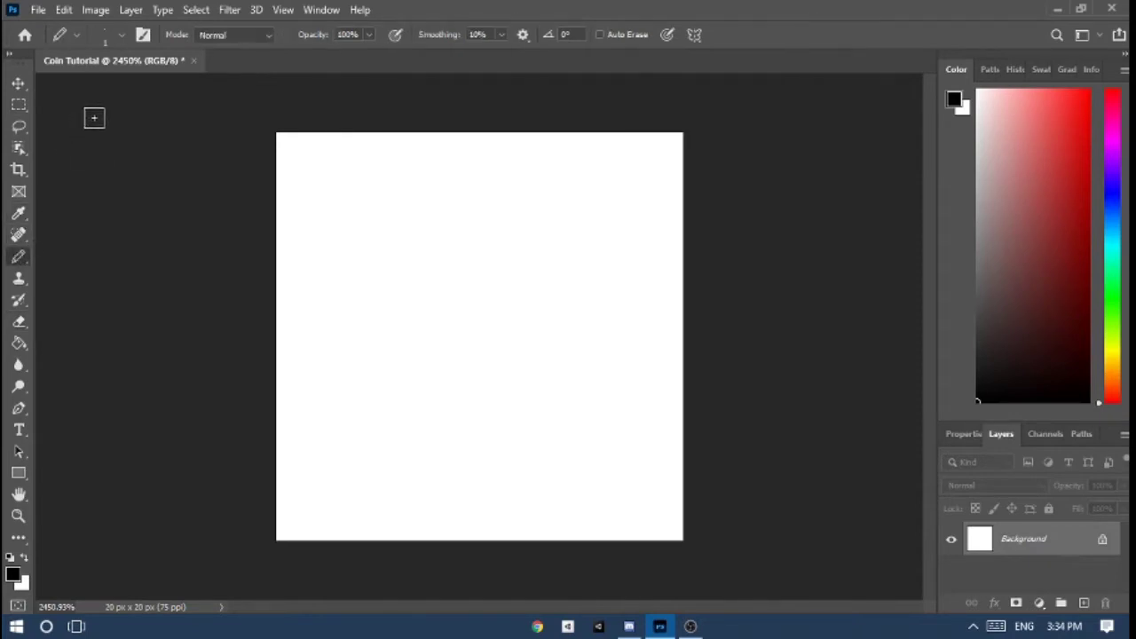
{"action": "left_click", "coordinate": [119, 36]}
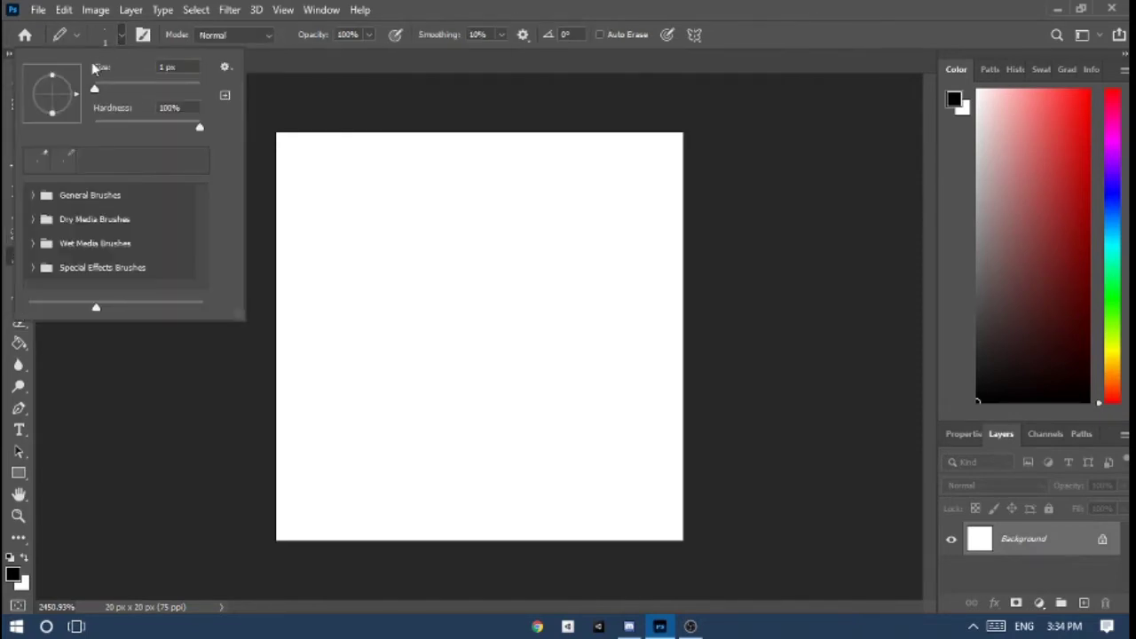
{"action": "left_click", "coordinate": [263, 93]}
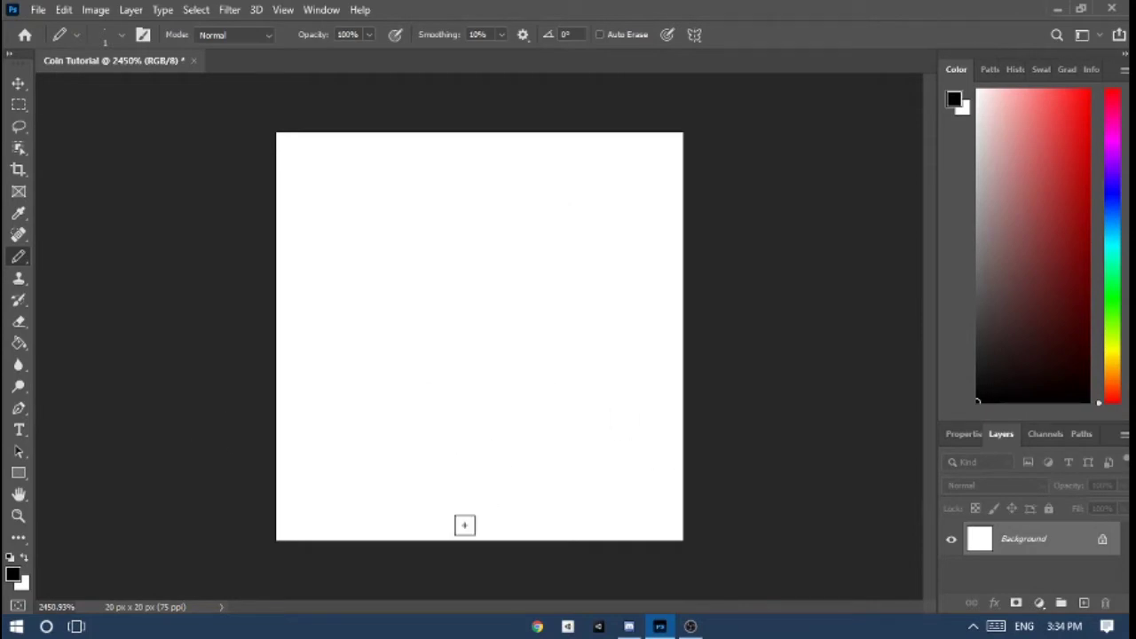
Step: Show the grid over the canvas
{"action": "left_click", "coordinate": [282, 11]}
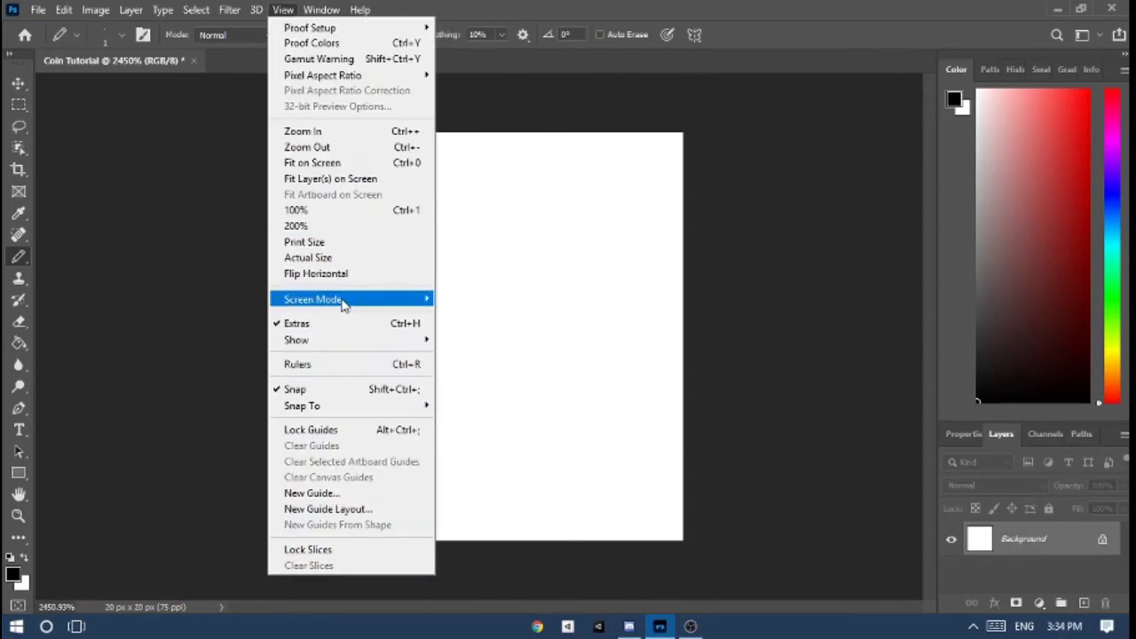
{"action": "mouse_move", "coordinate": [343, 340]}
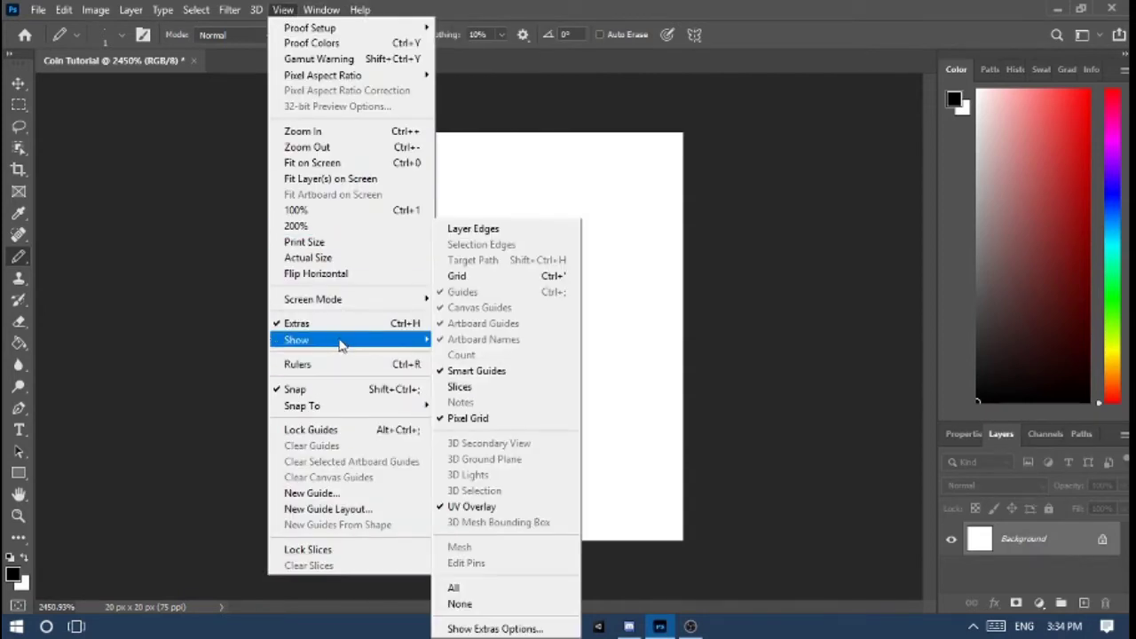
{"action": "left_click", "coordinate": [494, 280]}
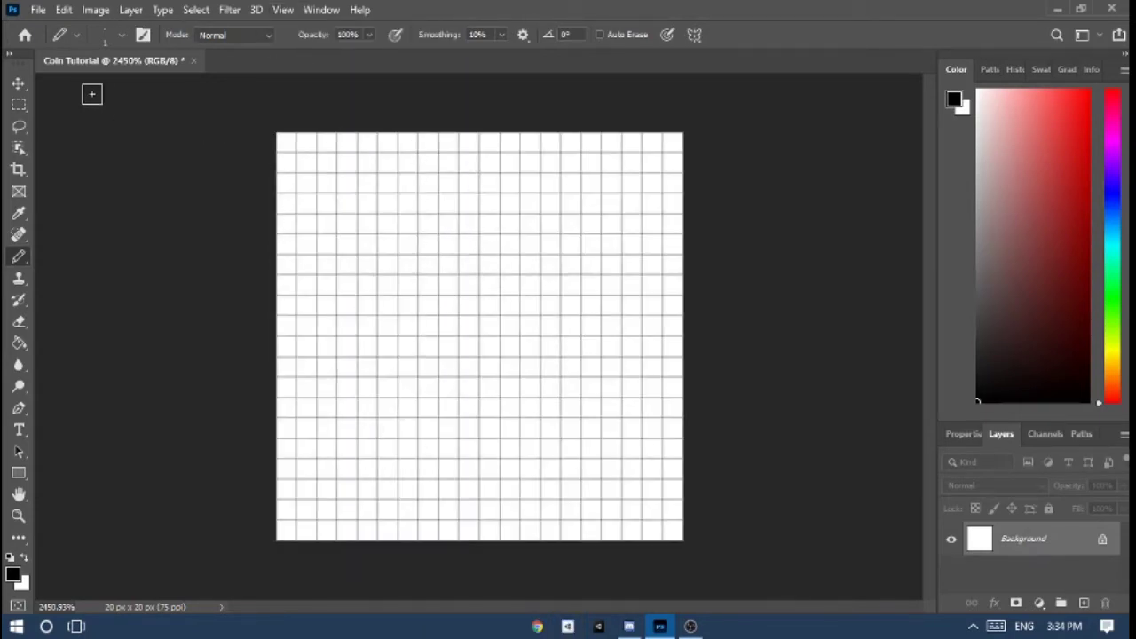
Step: In the grid preferences, set a gridline every 1 pixel with 1 subdivision
{"action": "left_click", "coordinate": [64, 10]}
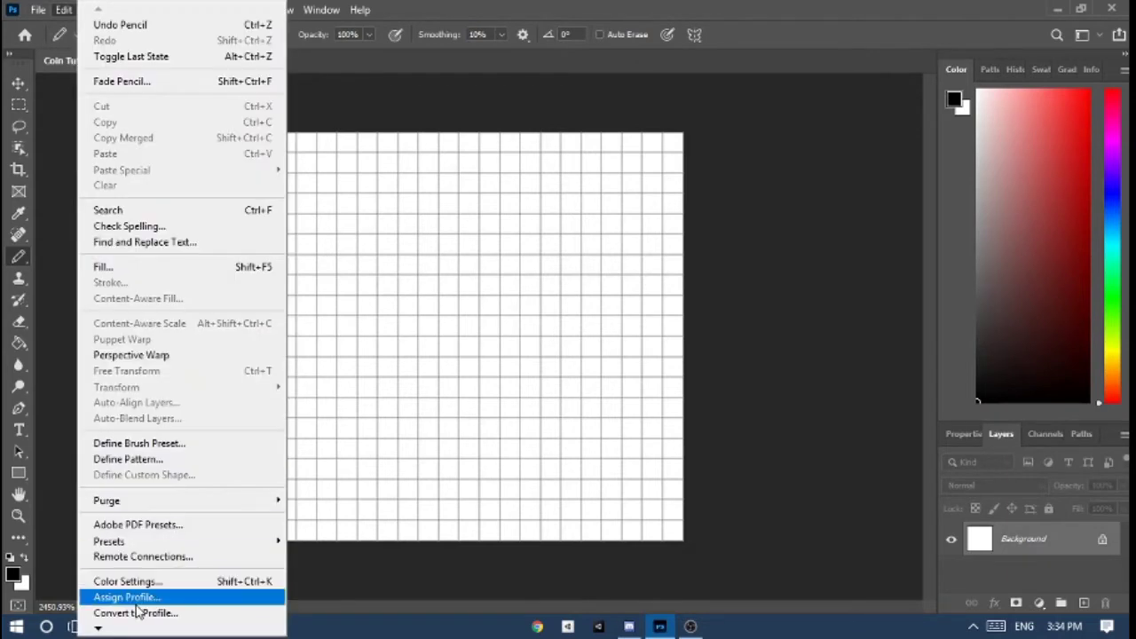
{"action": "mouse_move", "coordinate": [127, 624]}
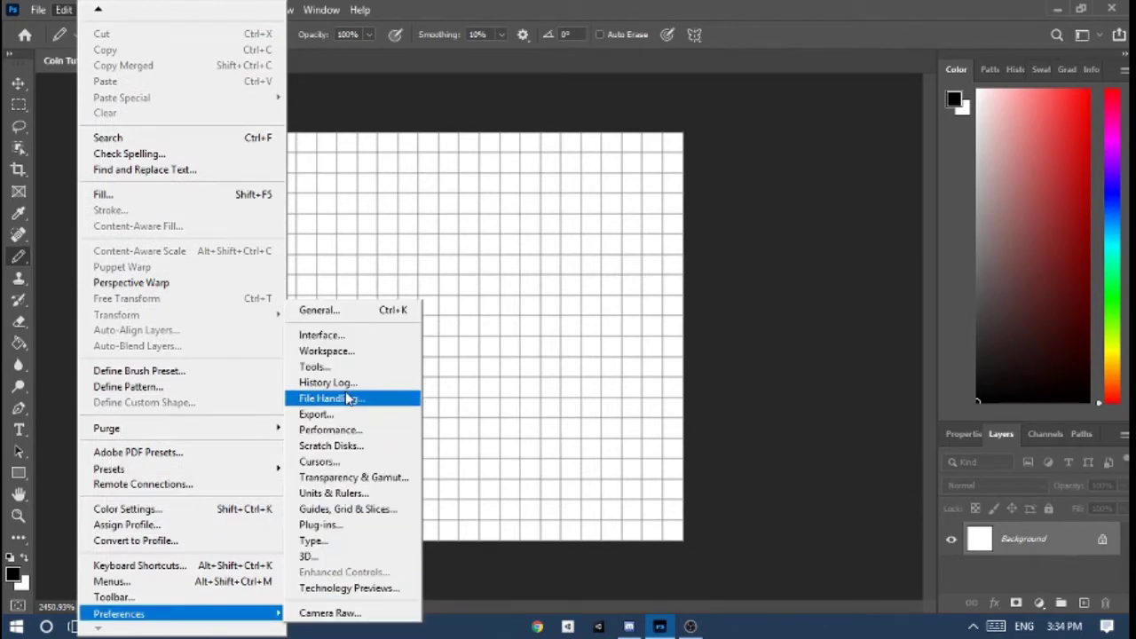
{"action": "left_click", "coordinate": [373, 515]}
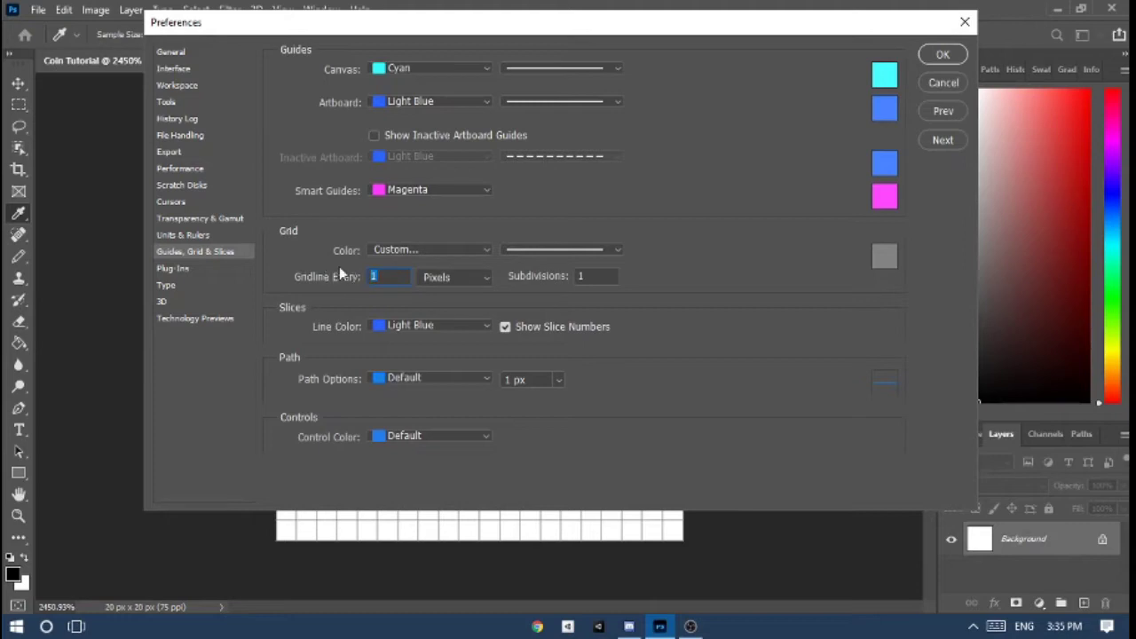
{"action": "left_click", "coordinate": [390, 276]}
{"action": "left_click", "coordinate": [434, 278]}
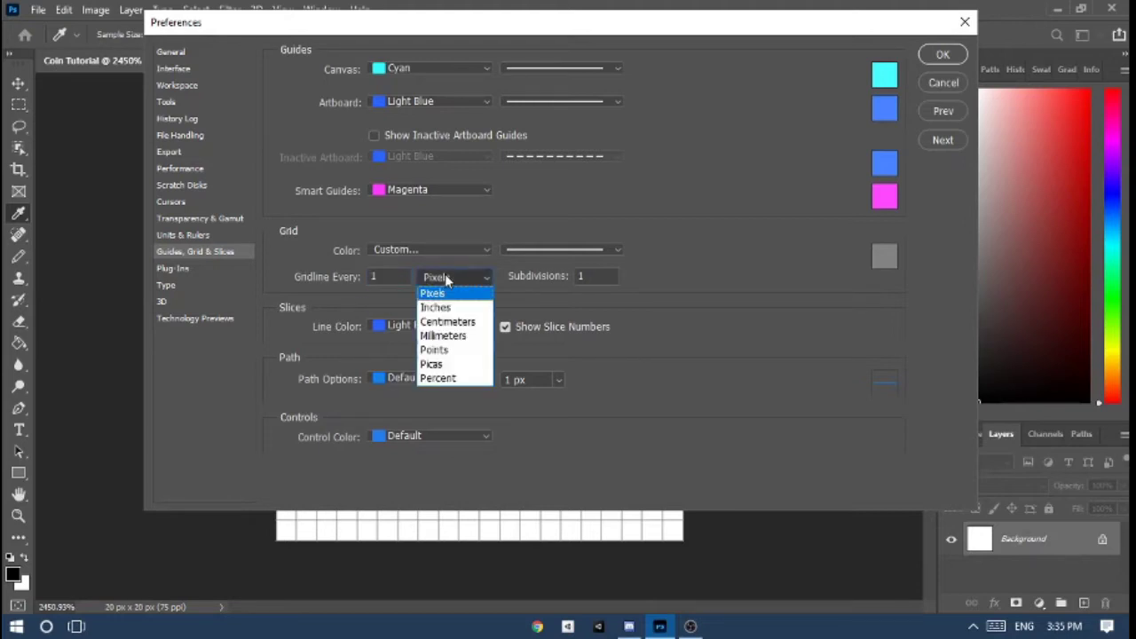
{"action": "left_click", "coordinate": [446, 295]}
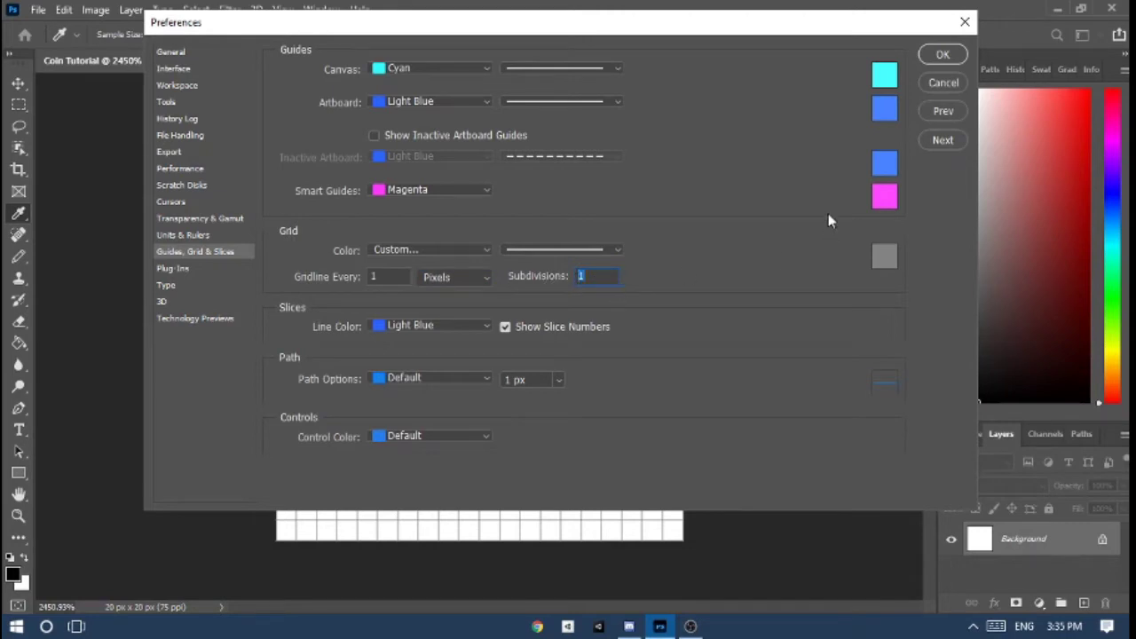
{"action": "left_click", "coordinate": [943, 56]}
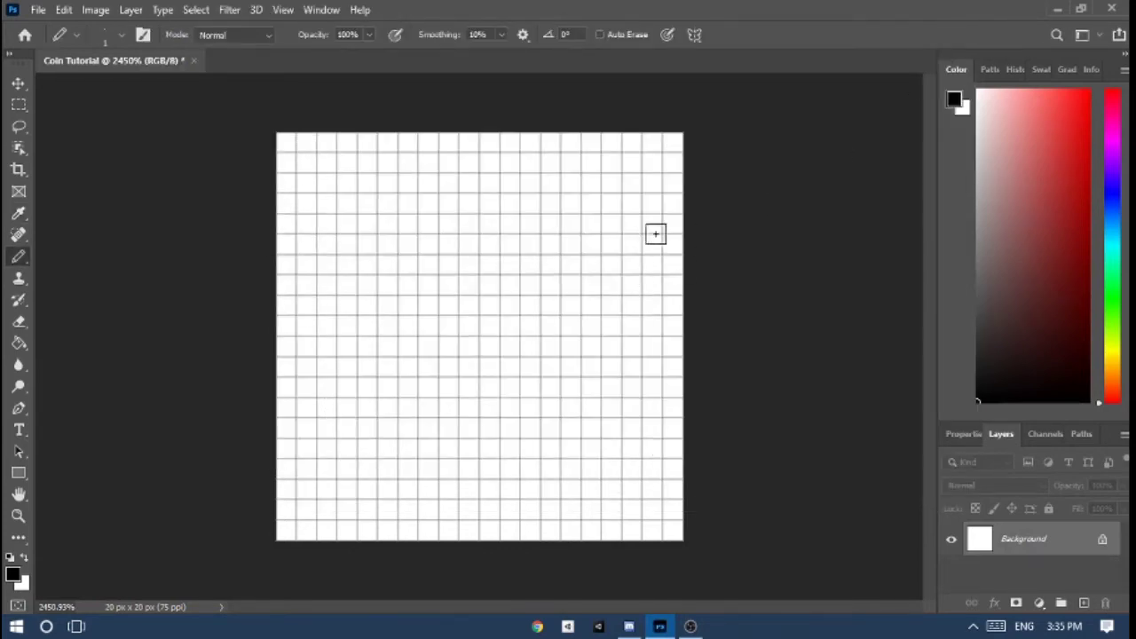
Step: Set the foreground color to a bright, fully saturated yellow
{"action": "left_click", "coordinate": [1111, 352]}
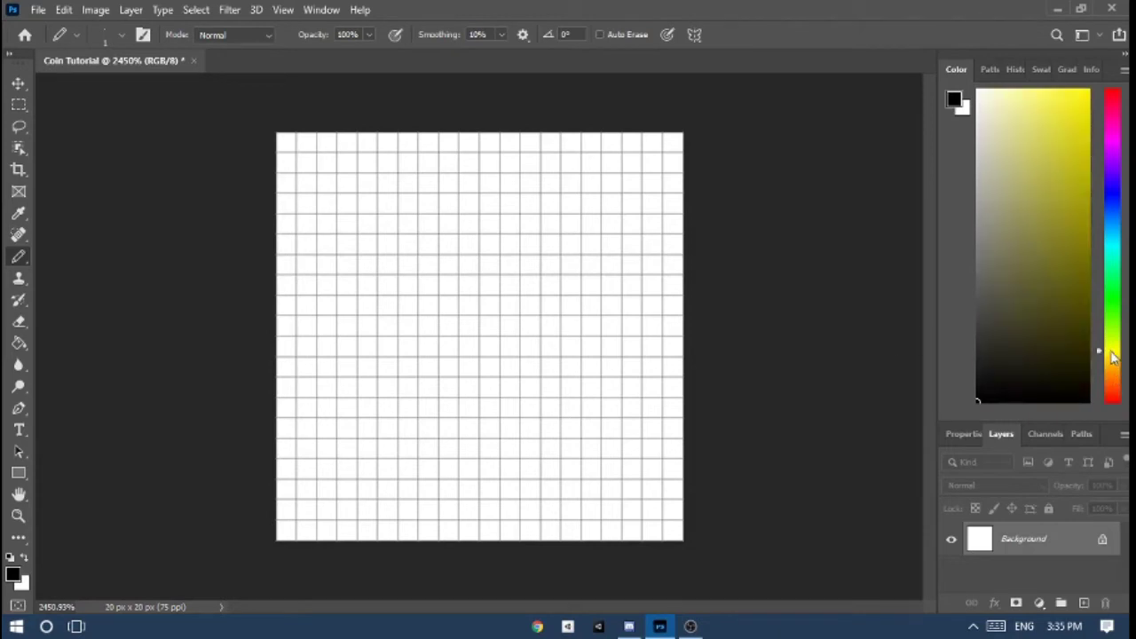
{"action": "left_click_drag", "start_coordinate": [1076, 99], "coordinate": [1093, 64]}
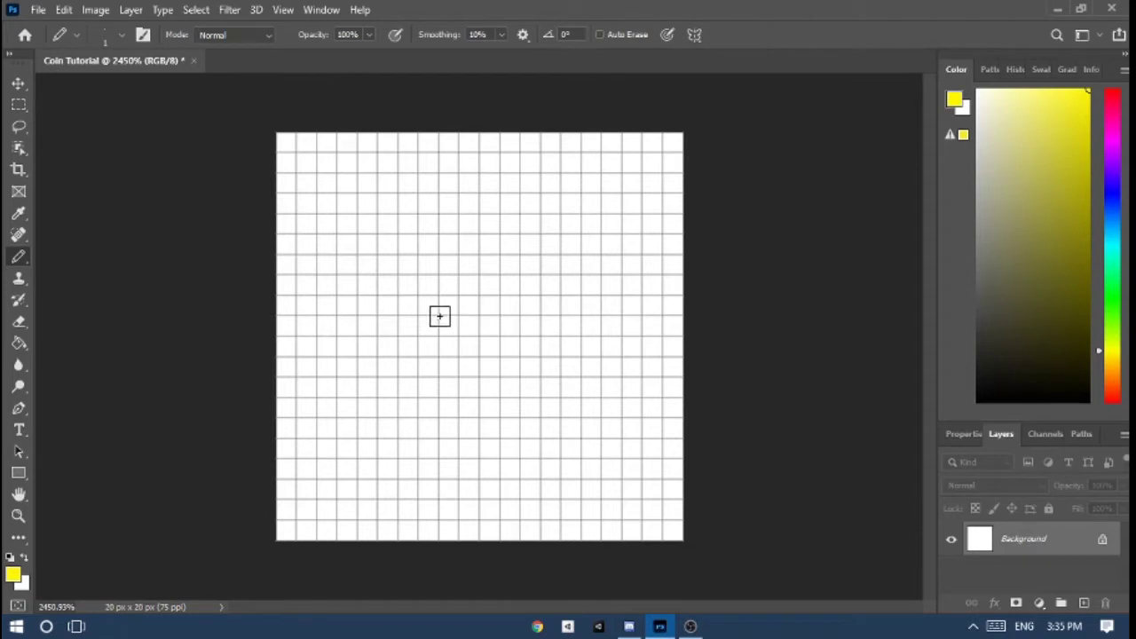
Step: Try out bright and slightly paler yellow with freehand pencil strokes left of the canvas center, and undo the strokes
{"action": "mouse_move", "coordinate": [408, 299]}
{"action": "left_mouse_down"}
{"action": "mouse_move", "coordinate": [401, 405]}
{"action": "mouse_move", "coordinate": [426, 264]}
{"action": "mouse_move", "coordinate": [348, 384]}
{"action": "mouse_move", "coordinate": [468, 406]}
{"action": "left_mouse_up"}
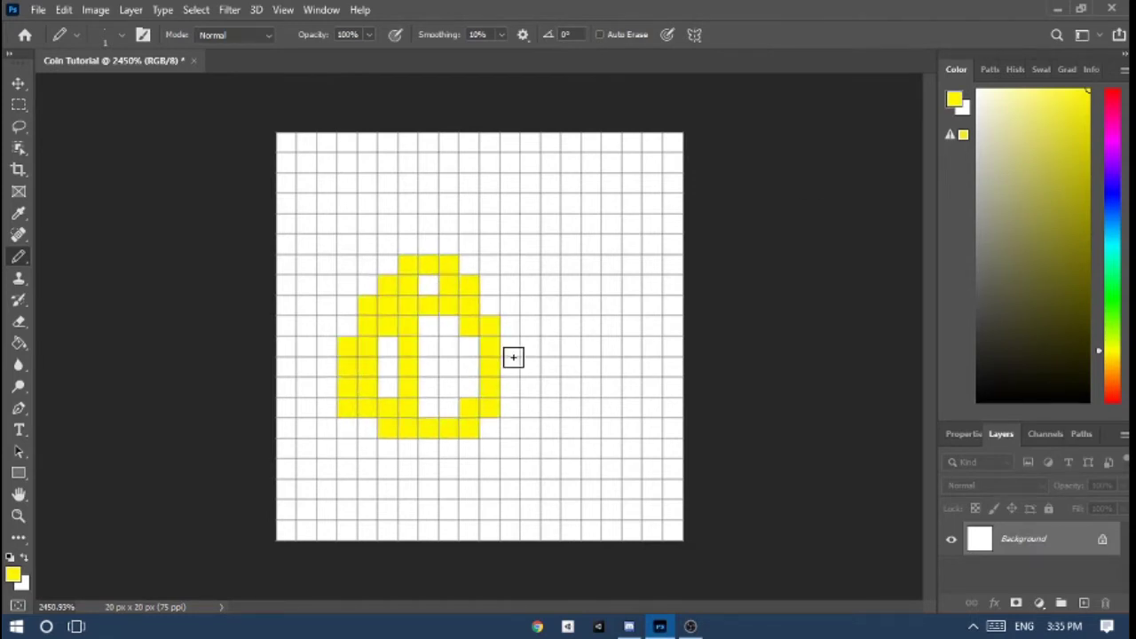
{"action": "left_click", "coordinate": [1049, 145]}
{"action": "mouse_move", "coordinate": [489, 323]}
{"action": "left_mouse_down"}
{"action": "mouse_move", "coordinate": [438, 426]}
{"action": "mouse_move", "coordinate": [453, 348]}
{"action": "mouse_move", "coordinate": [474, 332]}
{"action": "left_mouse_up"}
{"action": "key", "text": "ctrl+z"}
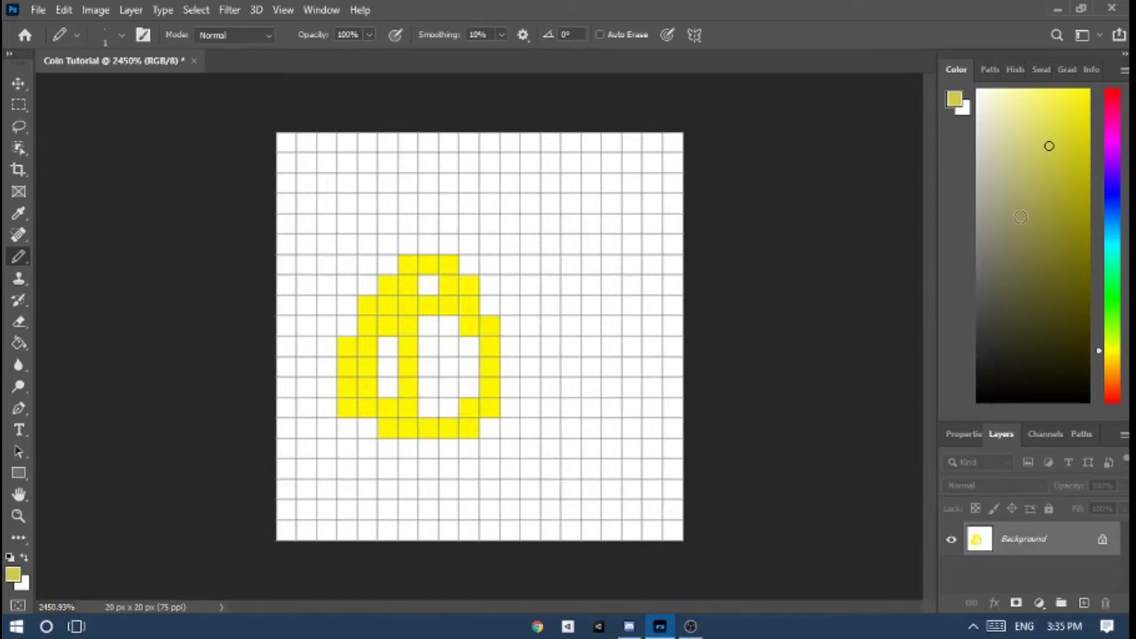
{"action": "left_click", "coordinate": [1045, 110]}
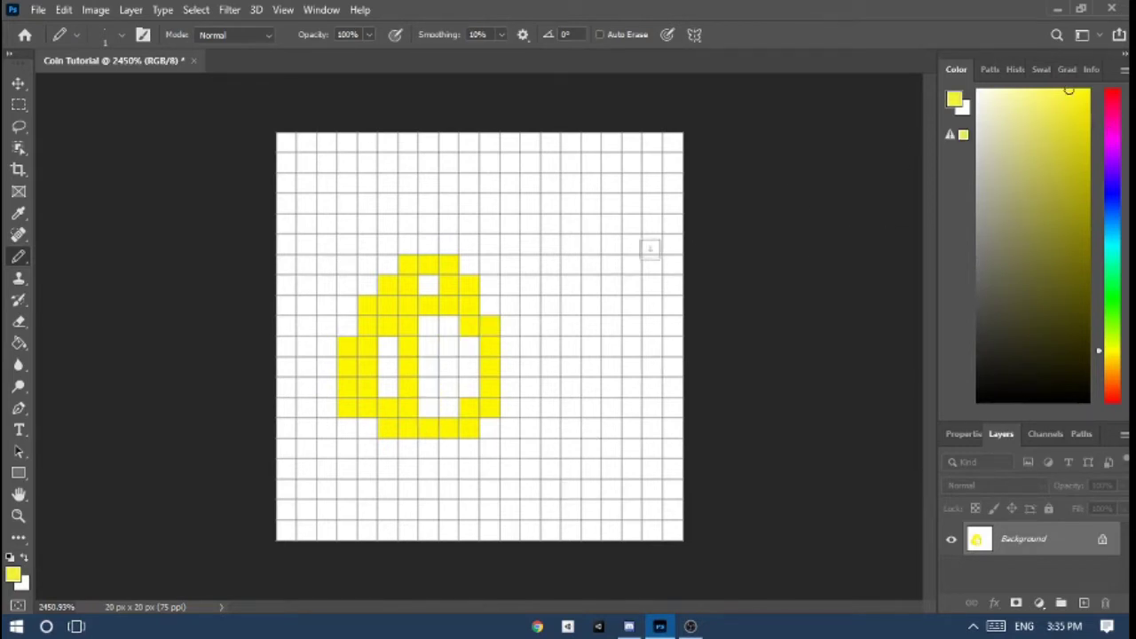
{"action": "mouse_move", "coordinate": [453, 349]}
{"action": "left_mouse_down"}
{"action": "mouse_move", "coordinate": [436, 403]}
{"action": "mouse_move", "coordinate": [426, 333]}
{"action": "mouse_move", "coordinate": [463, 409]}
{"action": "mouse_move", "coordinate": [439, 355]}
{"action": "left_mouse_up"}
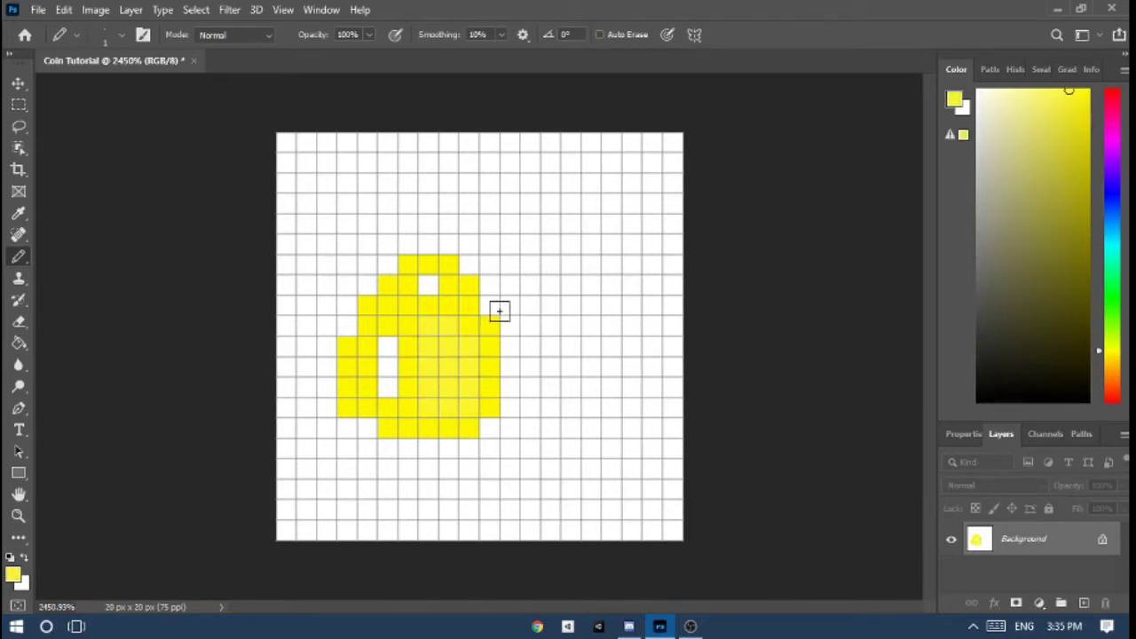
{"action": "key", "text": "ctrl+z"}
{"action": "key", "text": "ctrl+z"}
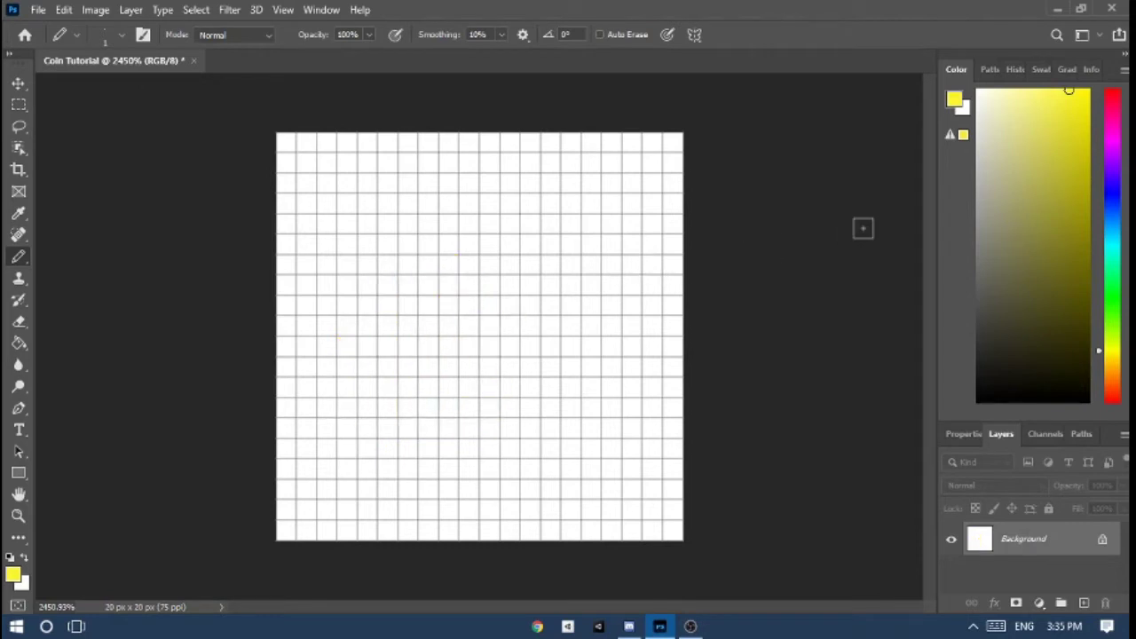
Step: Try a slightly darker yellow and the bright yellow in two freehand outlines, and undo both strokes
{"action": "mouse_move", "coordinate": [1044, 118]}
{"action": "left_mouse_down"}
{"action": "mouse_move", "coordinate": [1075, 114]}
{"action": "mouse_move", "coordinate": [1040, 254]}
{"action": "mouse_move", "coordinate": [1107, 108]}
{"action": "left_mouse_up"}
{"action": "mouse_move", "coordinate": [613, 284]}
{"action": "left_mouse_down"}
{"action": "mouse_move", "coordinate": [487, 376]}
{"action": "mouse_move", "coordinate": [474, 321]}
{"action": "mouse_move", "coordinate": [587, 292]}
{"action": "mouse_move", "coordinate": [612, 306]}
{"action": "left_mouse_up"}
{"action": "left_click", "coordinate": [1088, 92]}
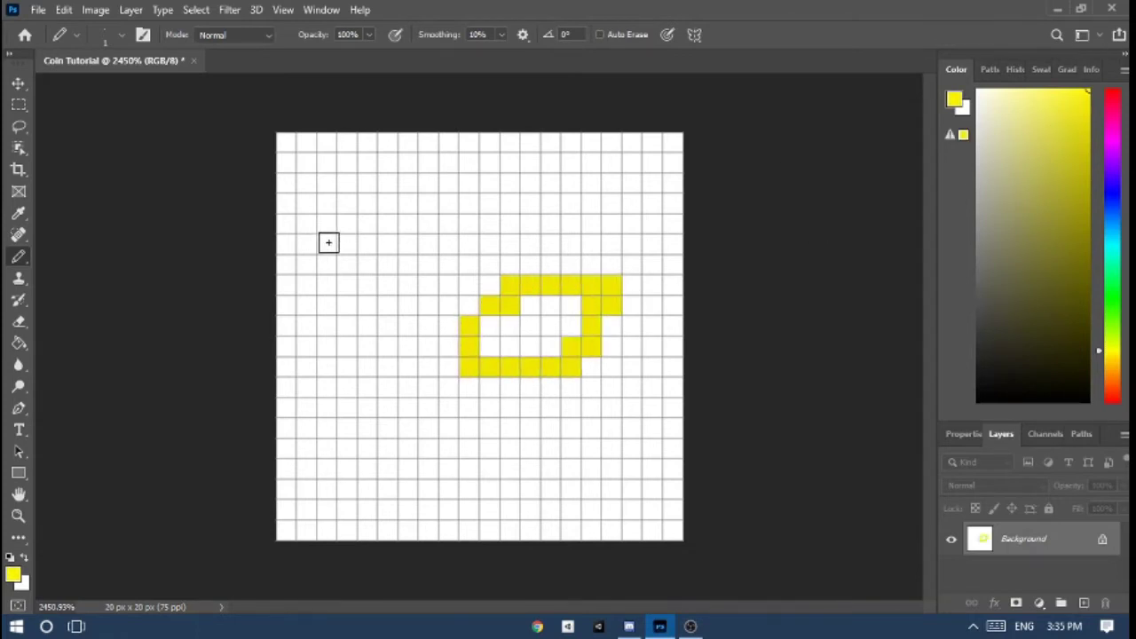
{"action": "mouse_move", "coordinate": [327, 241]}
{"action": "left_mouse_down"}
{"action": "mouse_move", "coordinate": [406, 314]}
{"action": "mouse_move", "coordinate": [387, 225]}
{"action": "left_mouse_up"}
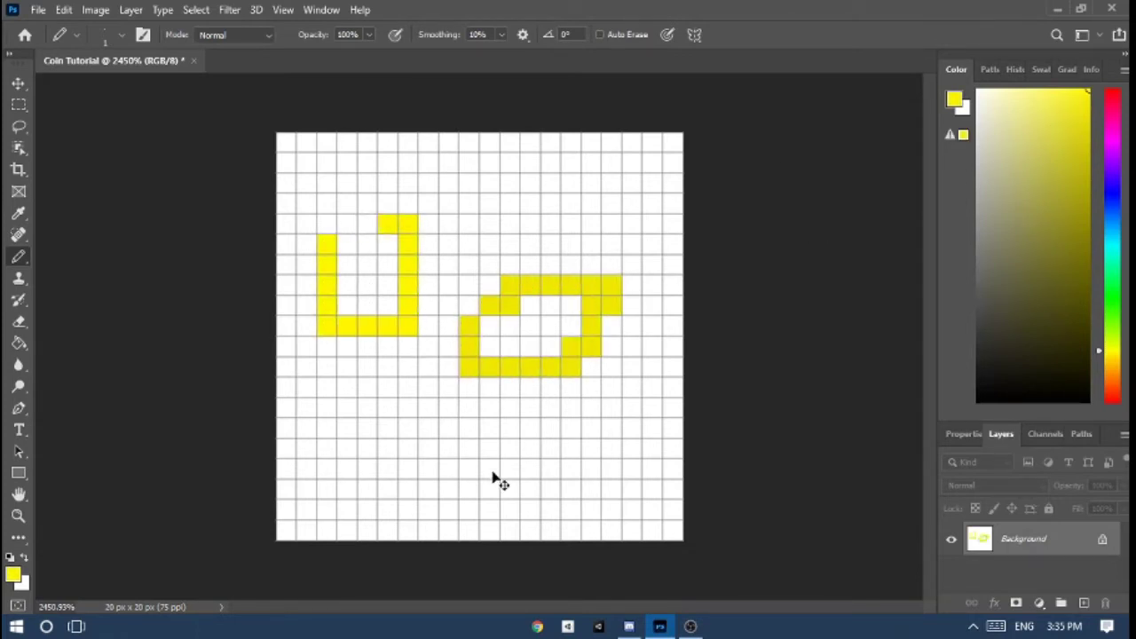
{"action": "key", "text": "ctrl+z"}
{"action": "key", "text": "ctrl+z"}
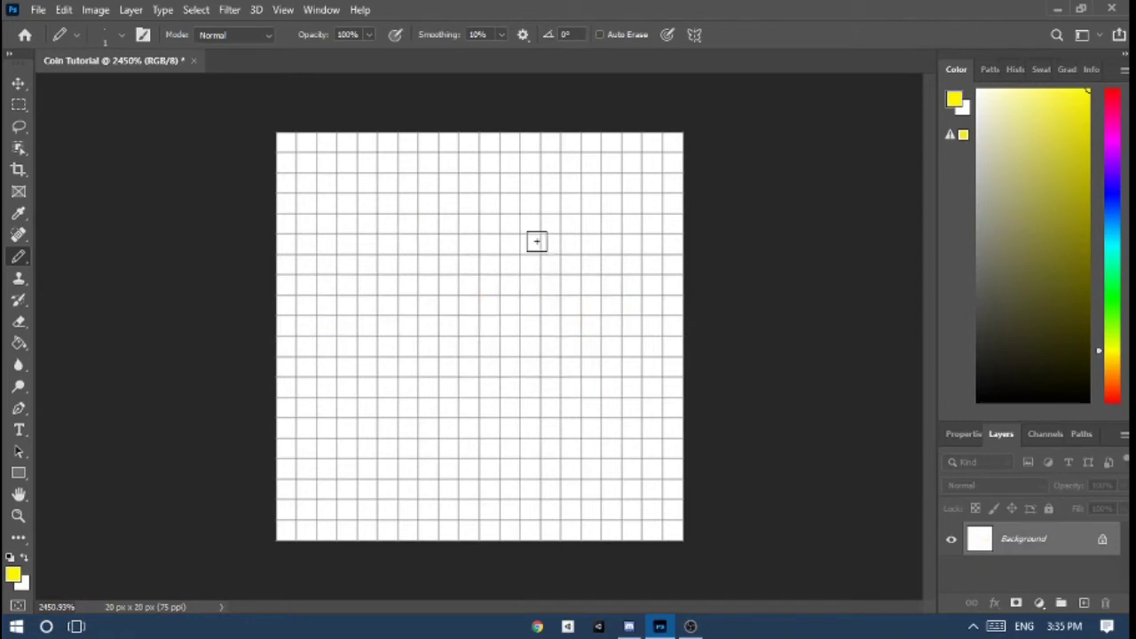
Step: Paint two adjacent pixels in slightly different yellows near the canvas's upper-left corner, plus a test stroke near the middle
{"action": "left_click", "coordinate": [306, 163]}
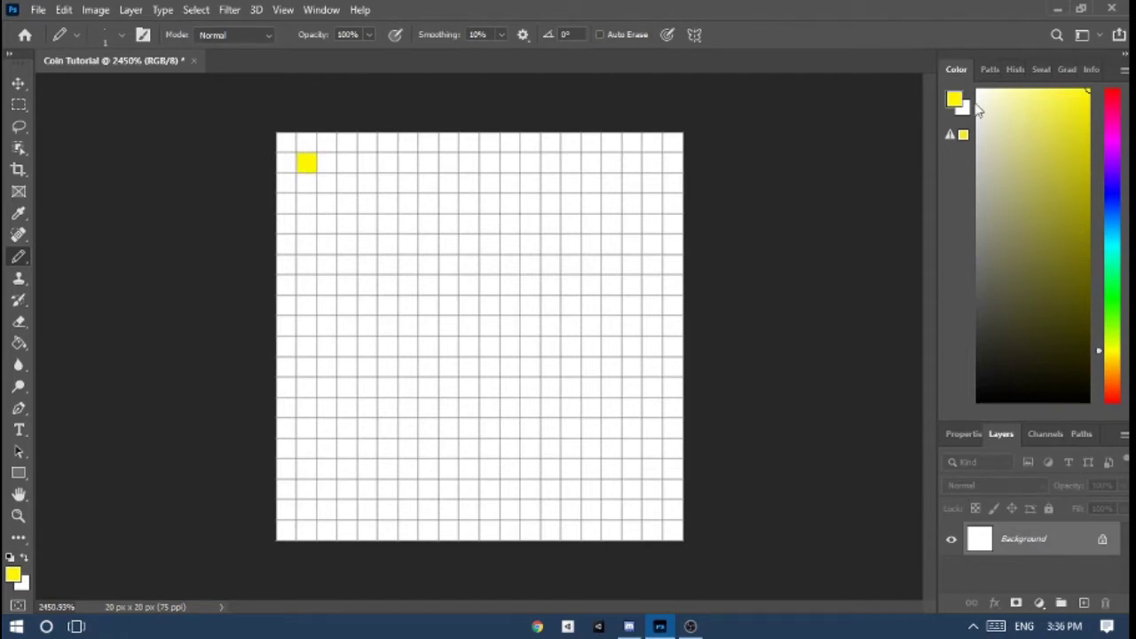
{"action": "left_click_drag", "start_coordinate": [1075, 108], "coordinate": [1087, 113]}
{"action": "left_click", "coordinate": [326, 163]}
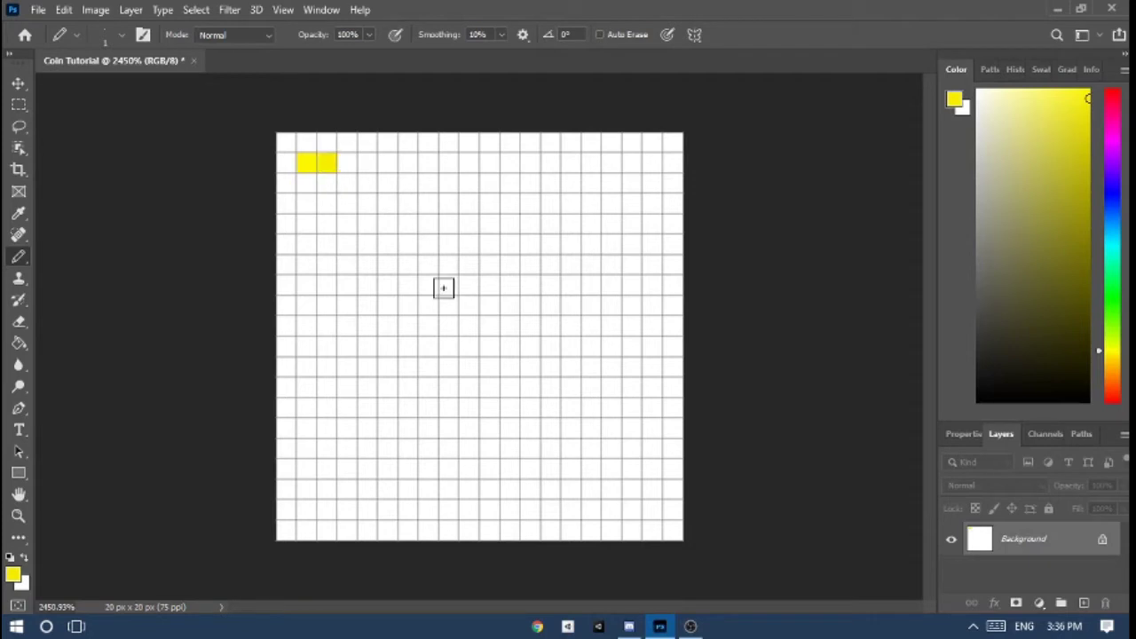
{"action": "mouse_move", "coordinate": [447, 302]}
{"action": "left_mouse_down"}
{"action": "mouse_move", "coordinate": [465, 338]}
{"action": "mouse_move", "coordinate": [346, 346]}
{"action": "left_mouse_up"}
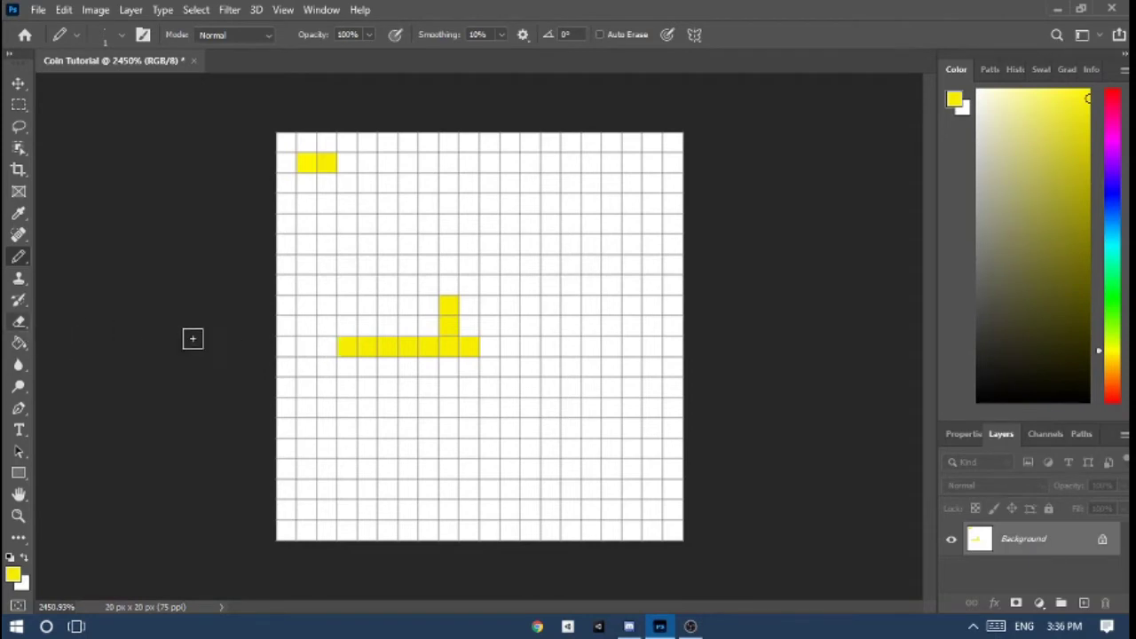
Step: Erase the test stroke near the middle and the two yellow pixels near the upper-left corner of the canvas
{"action": "key", "text": "e"}
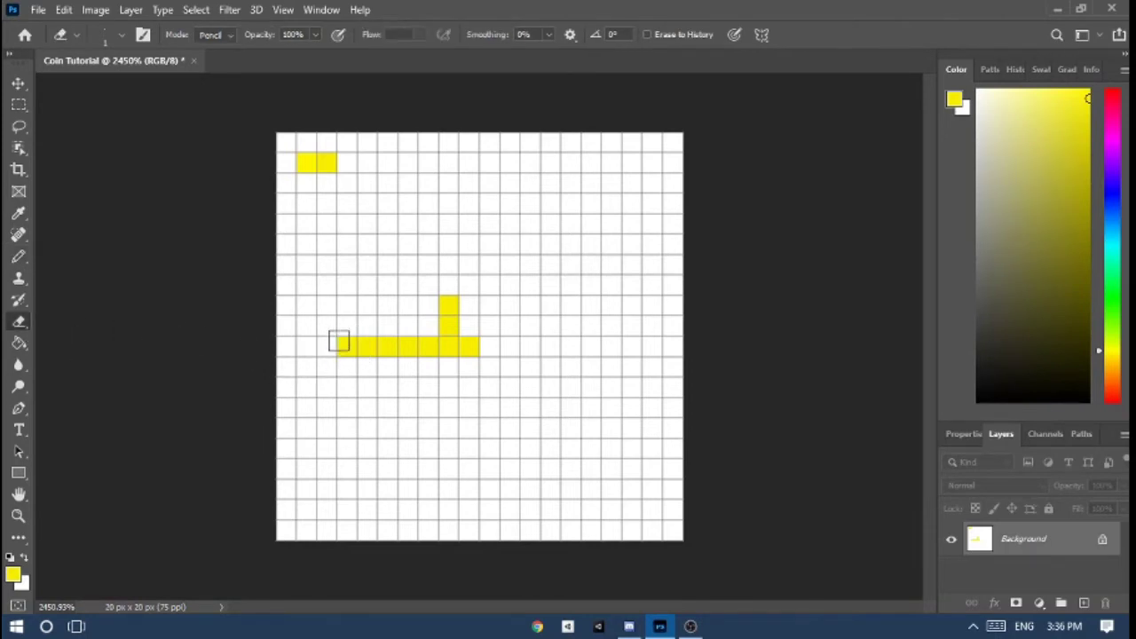
{"action": "left_click", "coordinate": [347, 346]}
{"action": "left_click", "coordinate": [368, 345]}
{"action": "left_click", "coordinate": [449, 346]}
{"action": "left_click", "coordinate": [471, 347]}
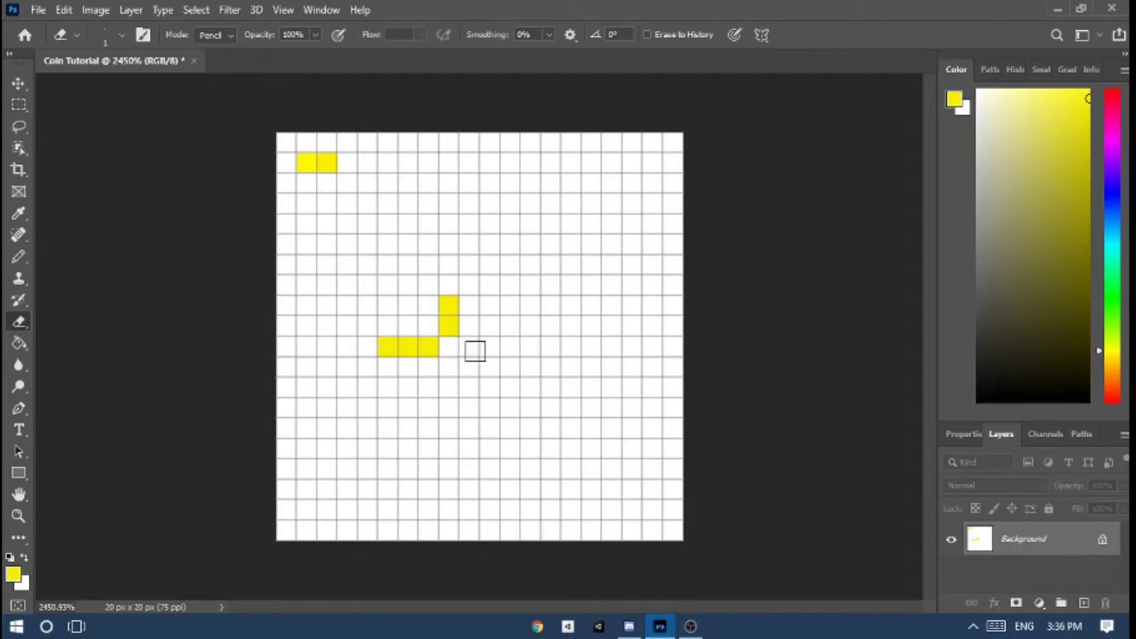
{"action": "left_click", "coordinate": [388, 347]}
{"action": "left_click", "coordinate": [413, 346]}
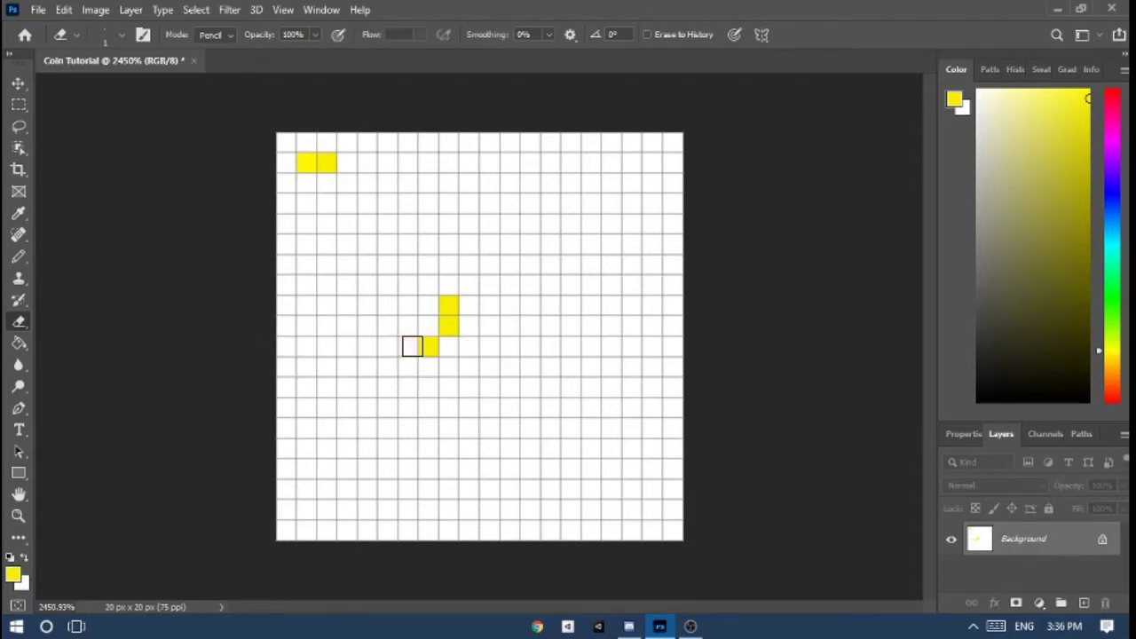
{"action": "left_click", "coordinate": [429, 346]}
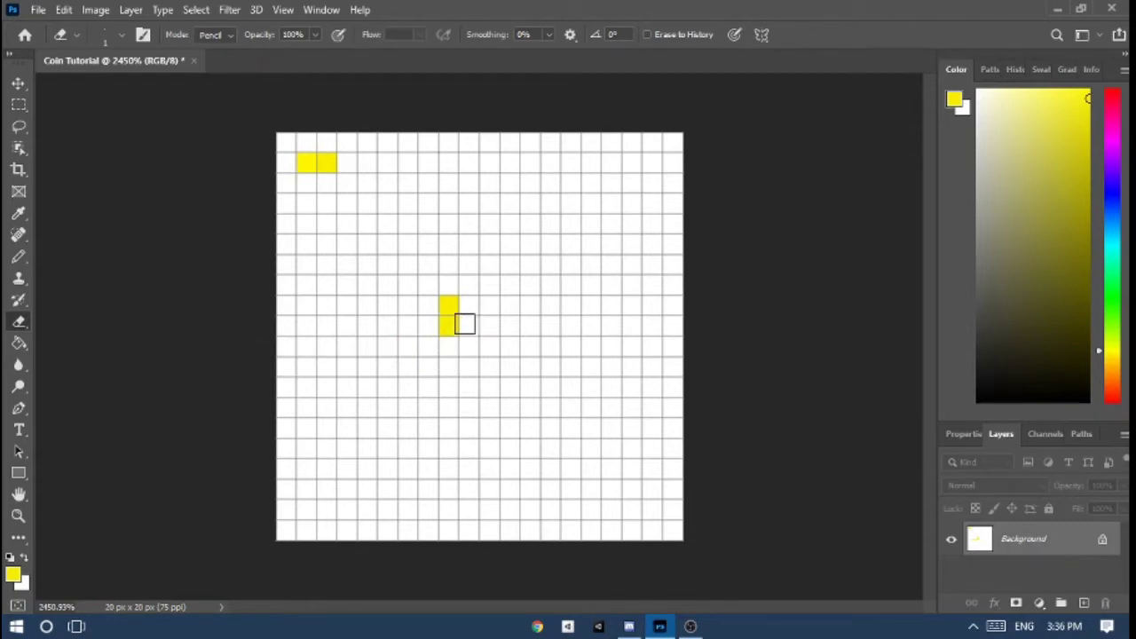
{"action": "left_click_drag", "start_coordinate": [450, 326], "coordinate": [449, 305]}
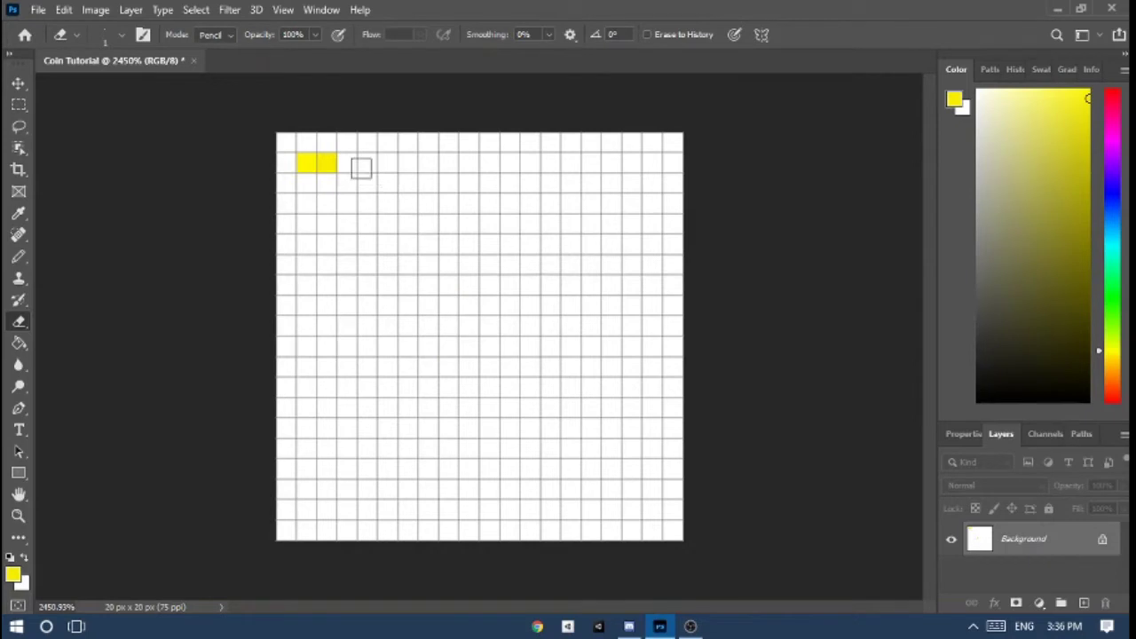
{"action": "left_click_drag", "start_coordinate": [361, 168], "coordinate": [302, 153]}
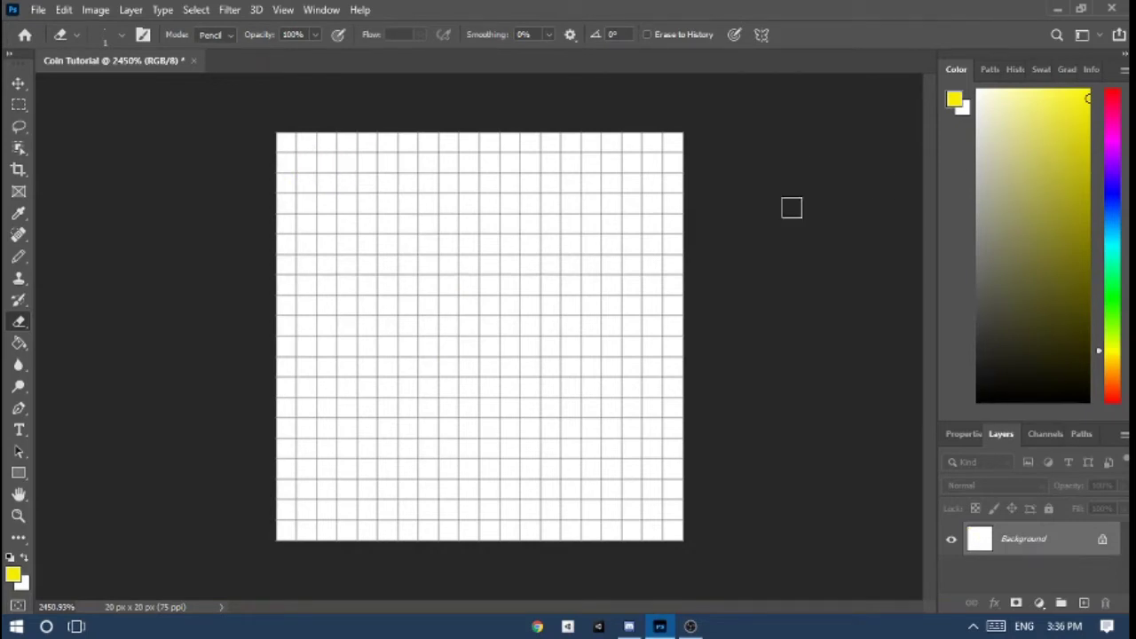
Step: Paint a solid 4 by 4 pixel block in bright yellow near the canvas center with the Pencil Tool
{"action": "left_click", "coordinate": [1082, 85]}
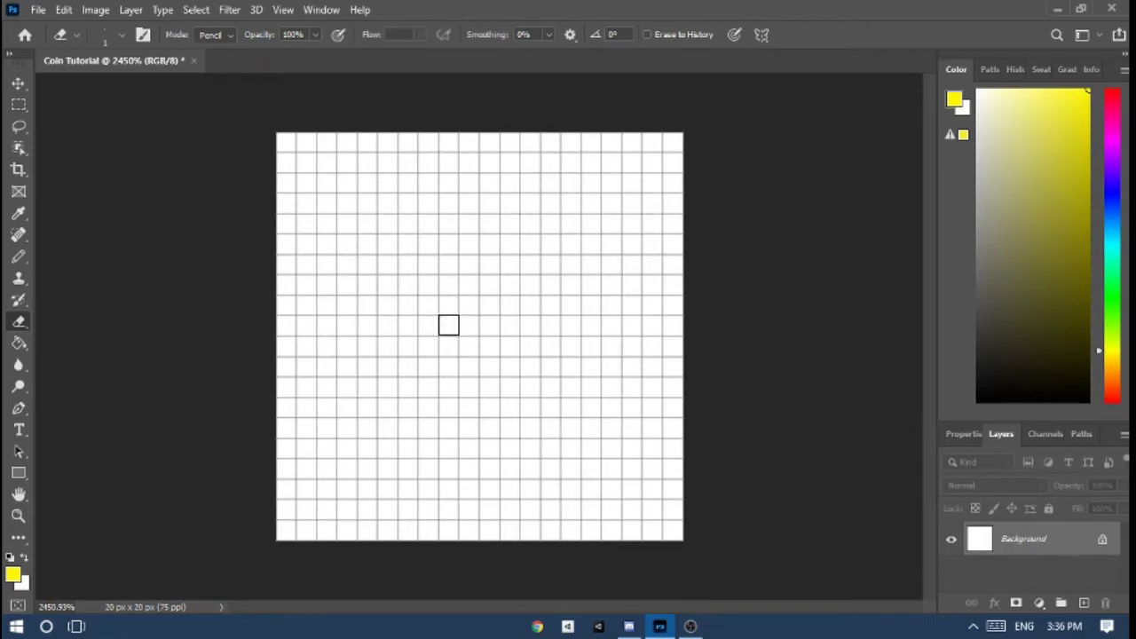
{"action": "left_click", "coordinate": [19, 256]}
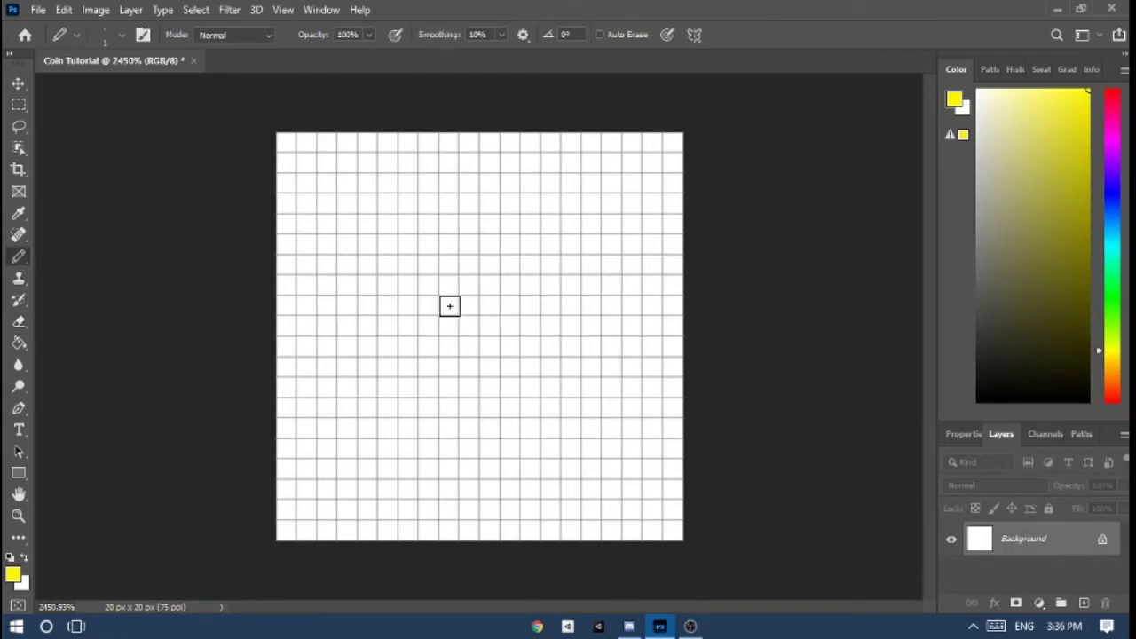
{"action": "mouse_move", "coordinate": [449, 305]}
{"action": "left_mouse_down"}
{"action": "mouse_move", "coordinate": [470, 306]}
{"action": "mouse_move", "coordinate": [462, 325]}
{"action": "mouse_move", "coordinate": [426, 322]}
{"action": "mouse_move", "coordinate": [428, 282]}
{"action": "mouse_move", "coordinate": [493, 287]}
{"action": "mouse_move", "coordinate": [489, 335]}
{"action": "mouse_move", "coordinate": [421, 347]}
{"action": "left_mouse_up"}
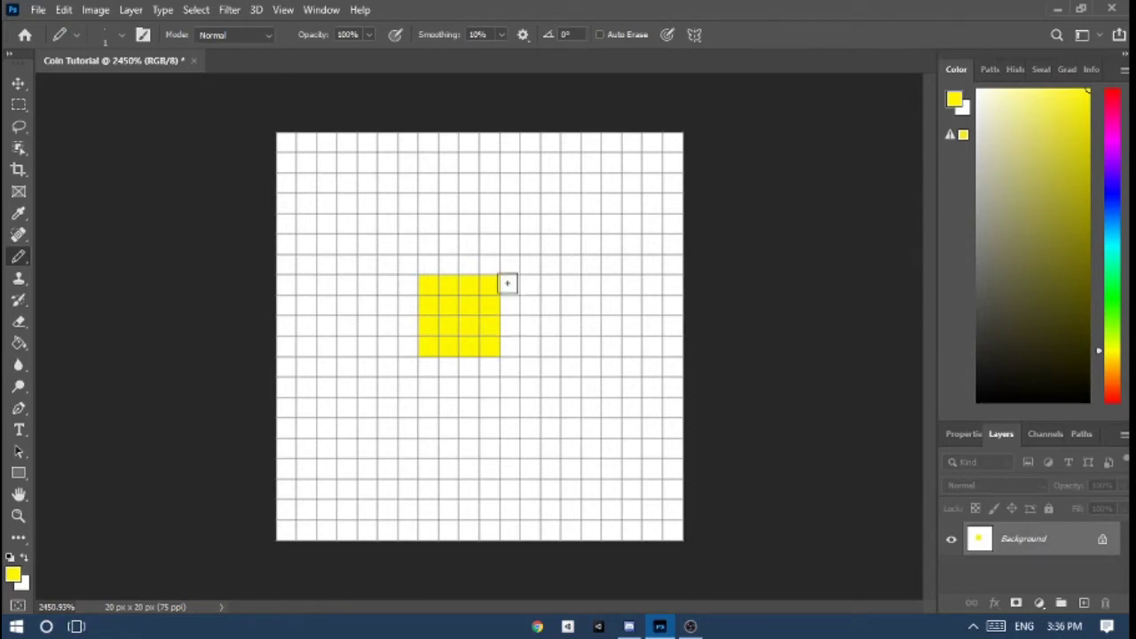
Step: Shift the yellow block one pixel right by painting a column on its right side and erasing its leftmost column
{"action": "left_click_drag", "start_coordinate": [507, 283], "coordinate": [513, 349]}
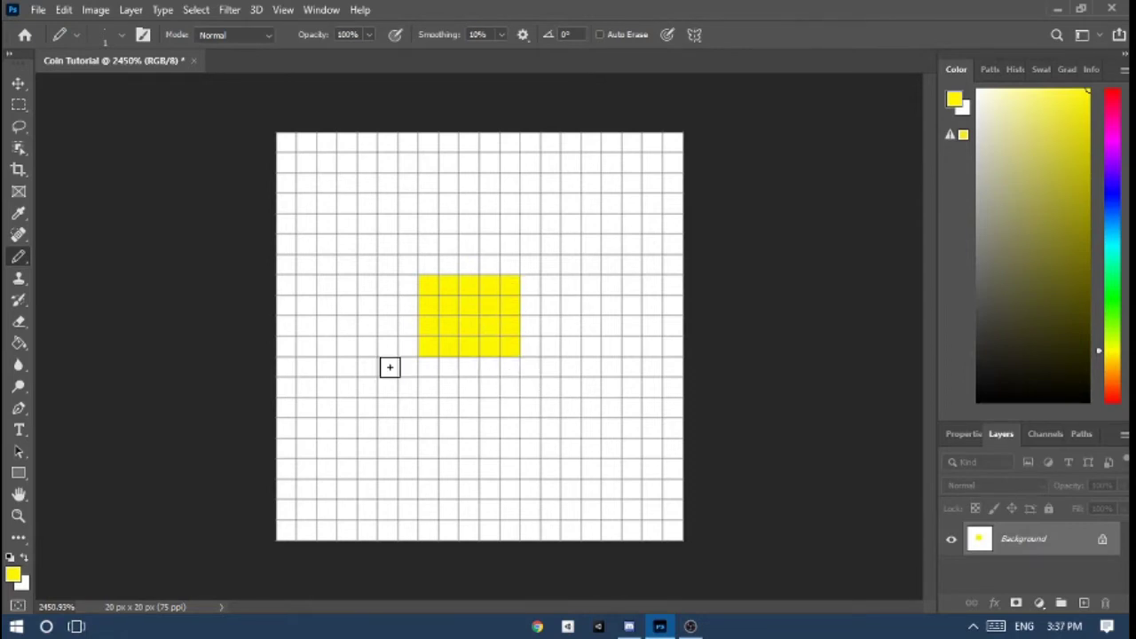
{"action": "key", "text": "e"}
{"action": "left_click", "coordinate": [429, 286]}
{"action": "left_click_drag", "start_coordinate": [428, 299], "coordinate": [429, 345]}
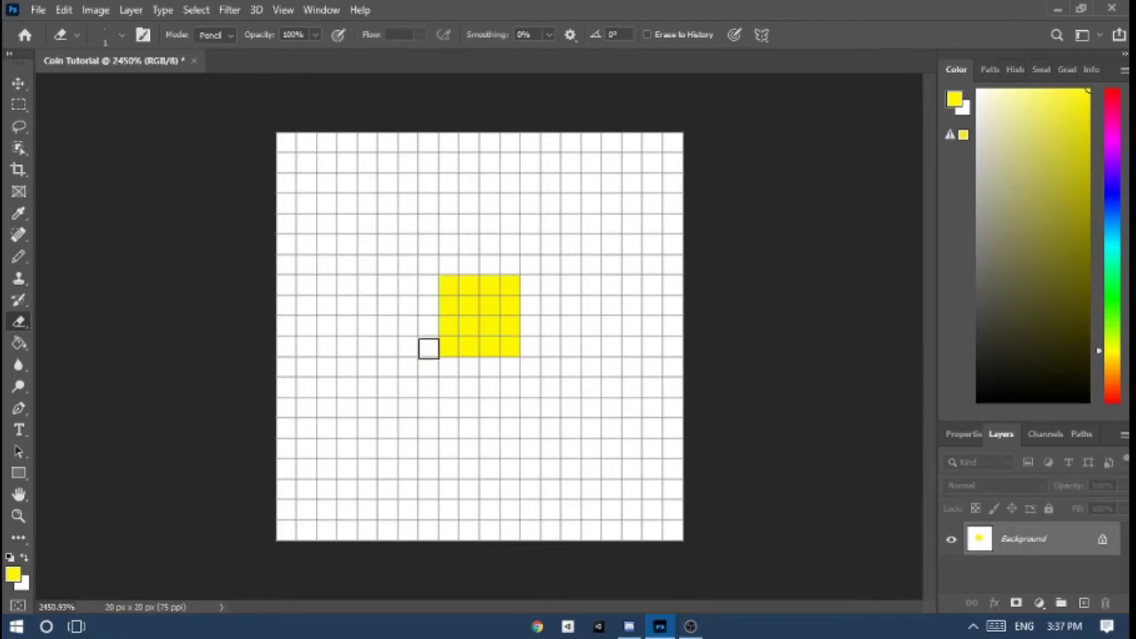
Step: Shift the yellow block one pixel down by painting a row beneath it and erasing its top row
{"action": "key", "text": "b"}
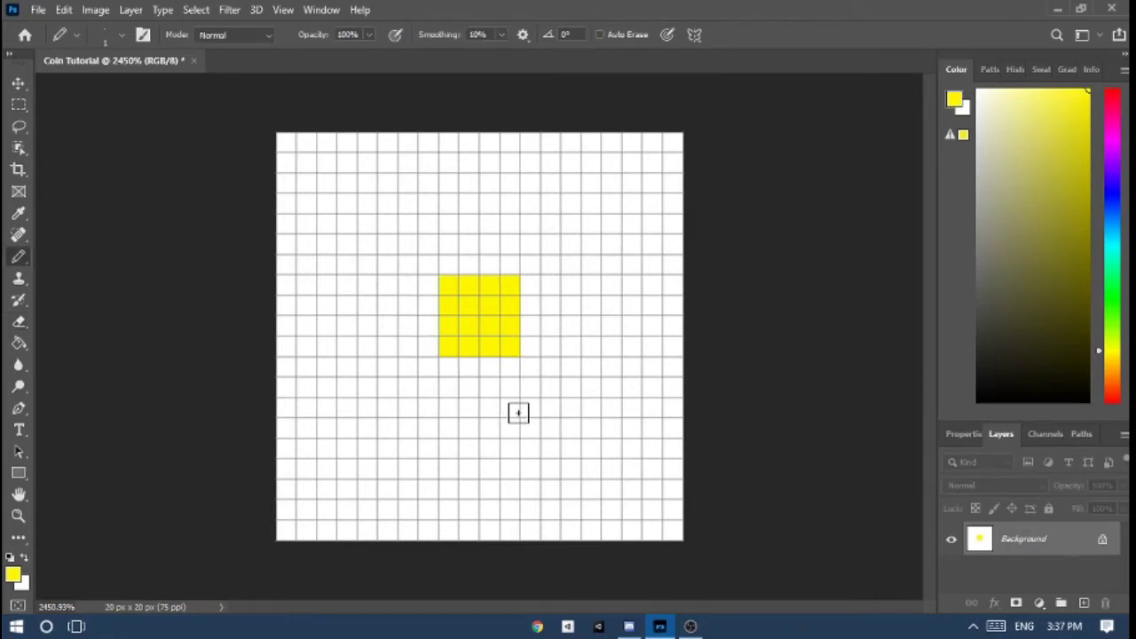
{"action": "left_click_drag", "start_coordinate": [446, 367], "coordinate": [518, 369]}
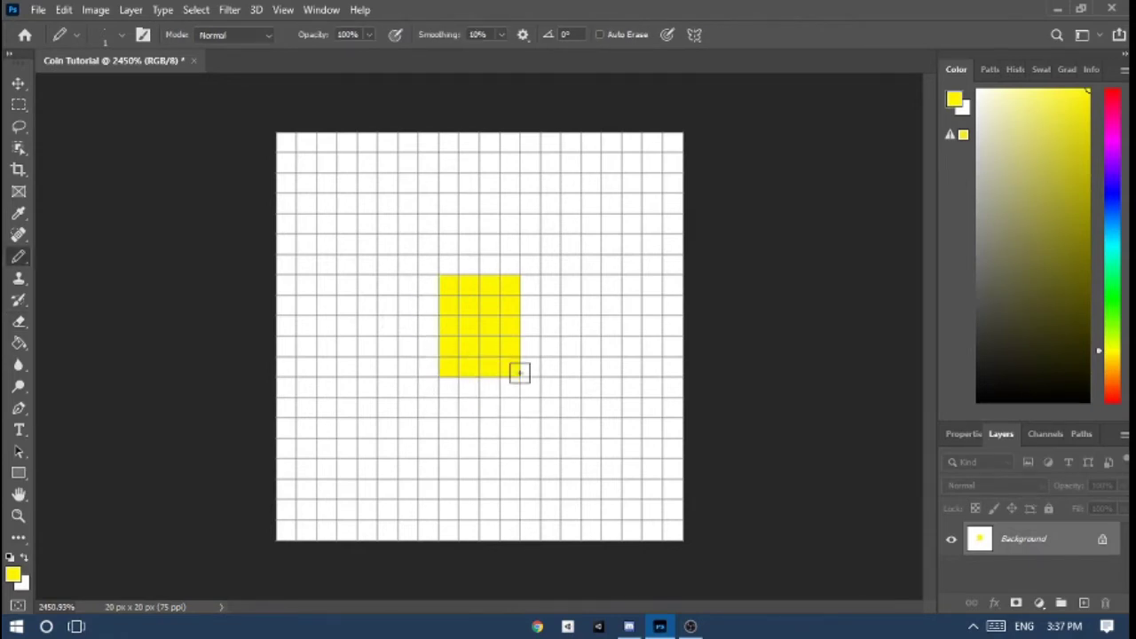
{"action": "key", "text": "e"}
{"action": "left_click_drag", "start_coordinate": [485, 285], "coordinate": [447, 278]}
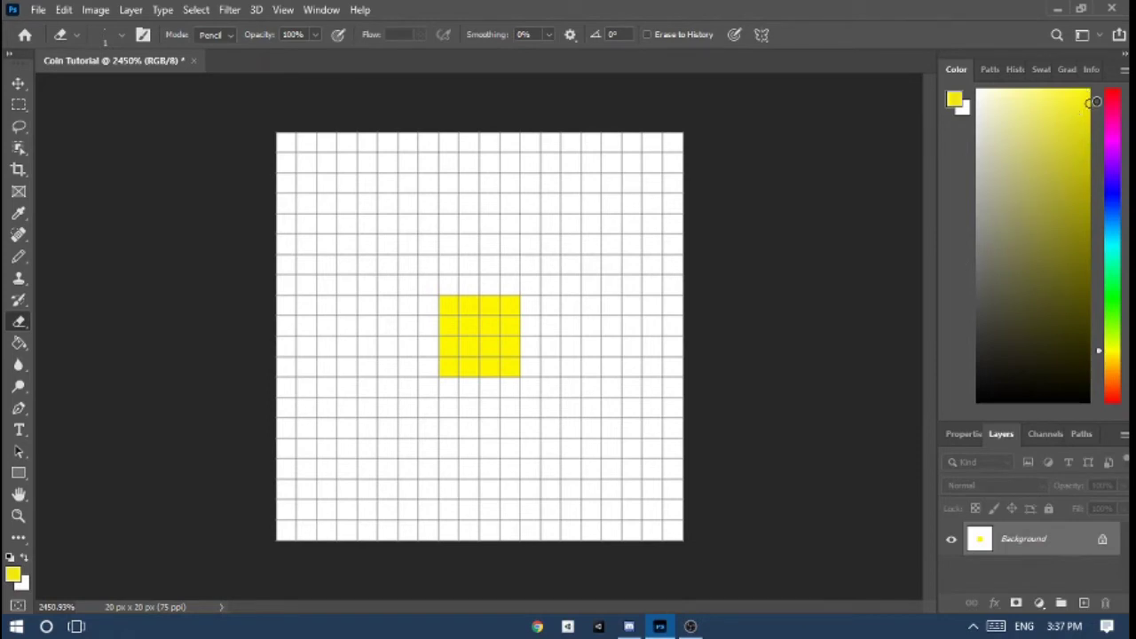
Step: Paint a two-pixel-wide lighter yellow border around the bright yellow block and erase the excess row beneath it, making an 8 by 8 pixel square
{"action": "left_click_drag", "start_coordinate": [1039, 109], "coordinate": [1026, 88]}
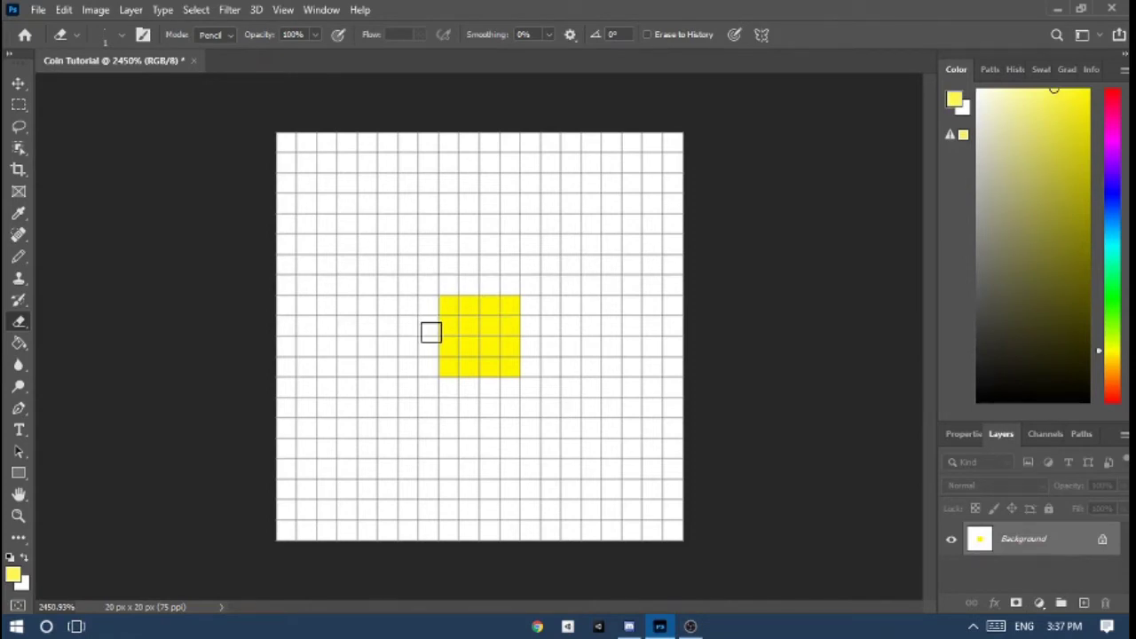
{"action": "left_click", "coordinate": [18, 257]}
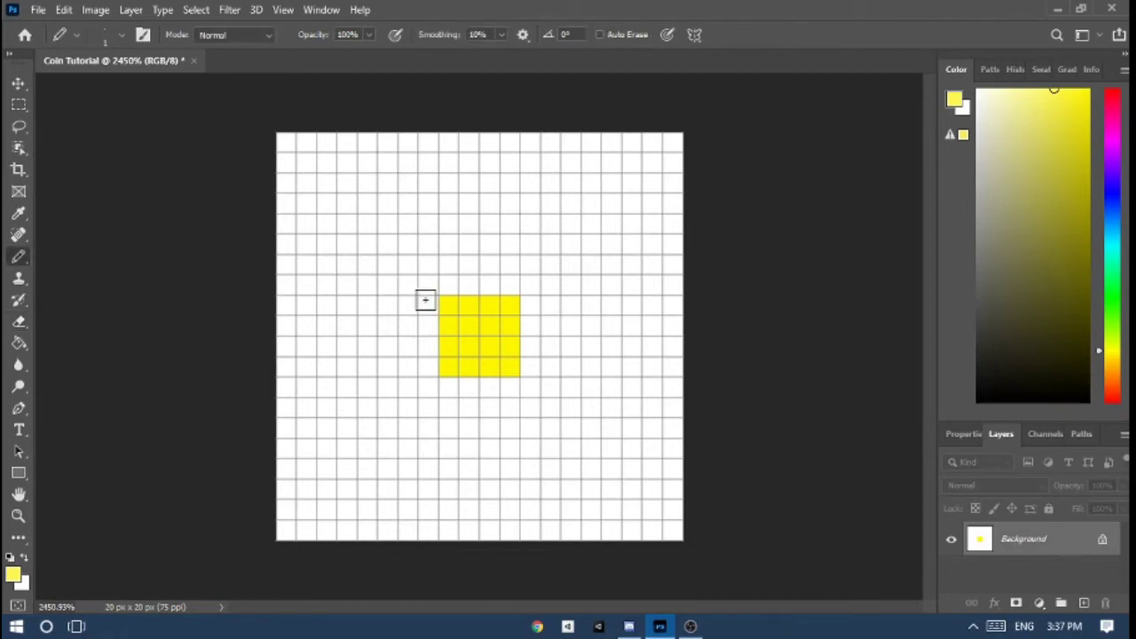
{"action": "mouse_move", "coordinate": [425, 300]}
{"action": "left_mouse_down"}
{"action": "mouse_move", "coordinate": [432, 404]}
{"action": "mouse_move", "coordinate": [467, 402]}
{"action": "mouse_move", "coordinate": [524, 390]}
{"action": "mouse_move", "coordinate": [532, 353]}
{"action": "mouse_move", "coordinate": [521, 289]}
{"action": "mouse_move", "coordinate": [402, 289]}
{"action": "mouse_move", "coordinate": [404, 424]}
{"action": "mouse_move", "coordinate": [475, 431]}
{"action": "mouse_move", "coordinate": [547, 419]}
{"action": "mouse_move", "coordinate": [547, 296]}
{"action": "left_mouse_up"}
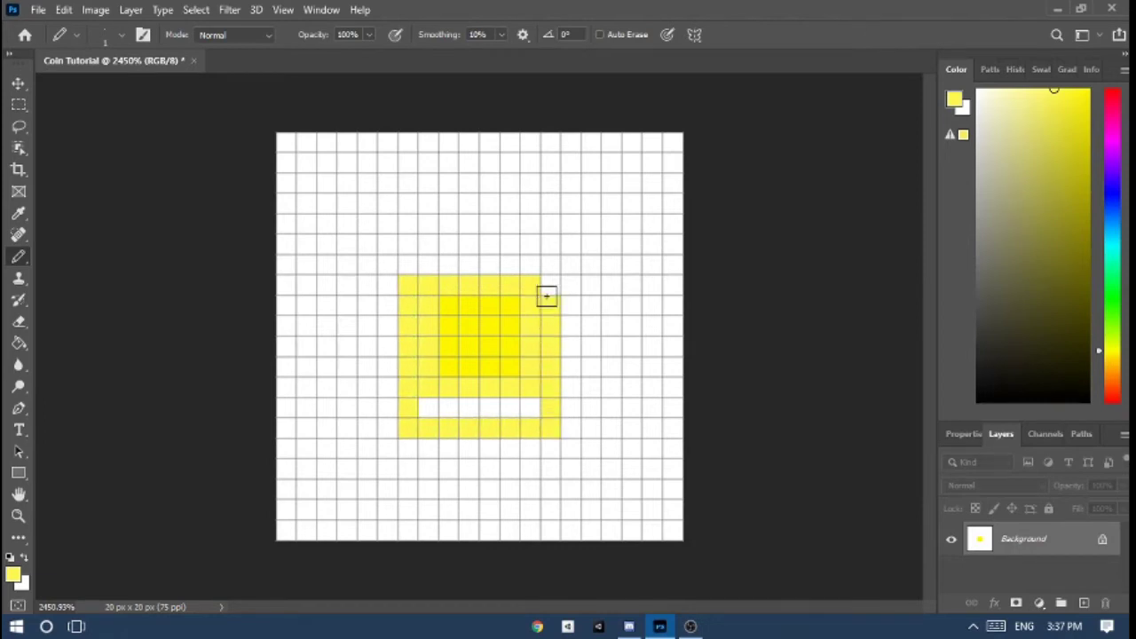
{"action": "left_click", "coordinate": [469, 264]}
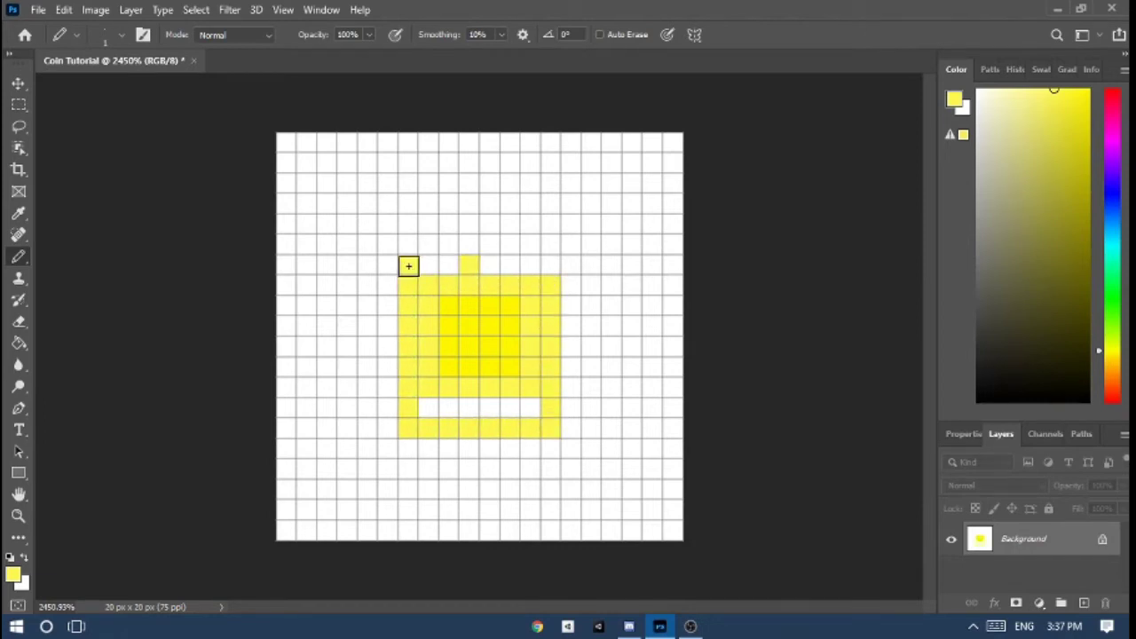
{"action": "left_click_drag", "start_coordinate": [408, 267], "coordinate": [559, 257]}
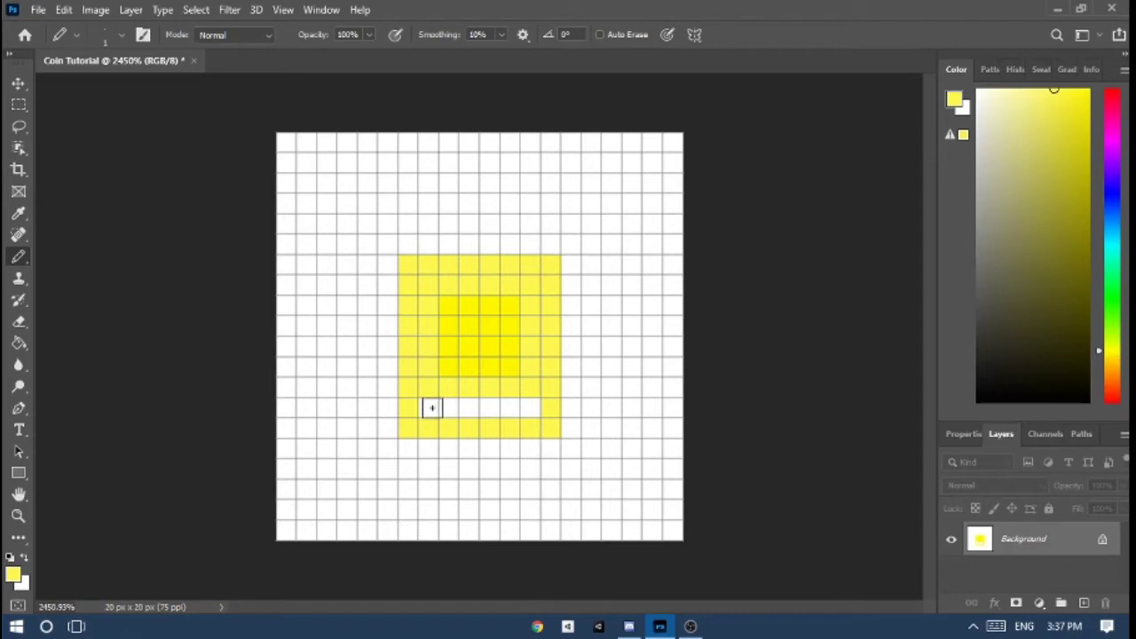
{"action": "mouse_move", "coordinate": [427, 408]}
{"action": "left_mouse_down"}
{"action": "mouse_move", "coordinate": [540, 408]}
{"action": "mouse_move", "coordinate": [571, 425]}
{"action": "mouse_move", "coordinate": [388, 431]}
{"action": "left_mouse_up"}
{"action": "key", "text": "e"}
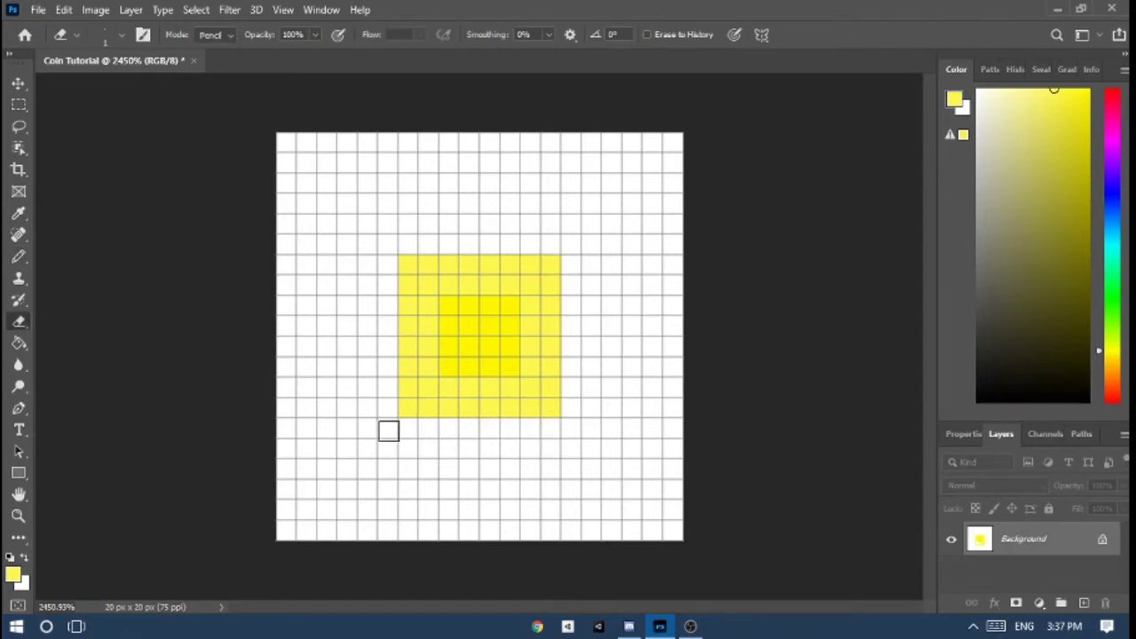
{"action": "key", "text": "b"}
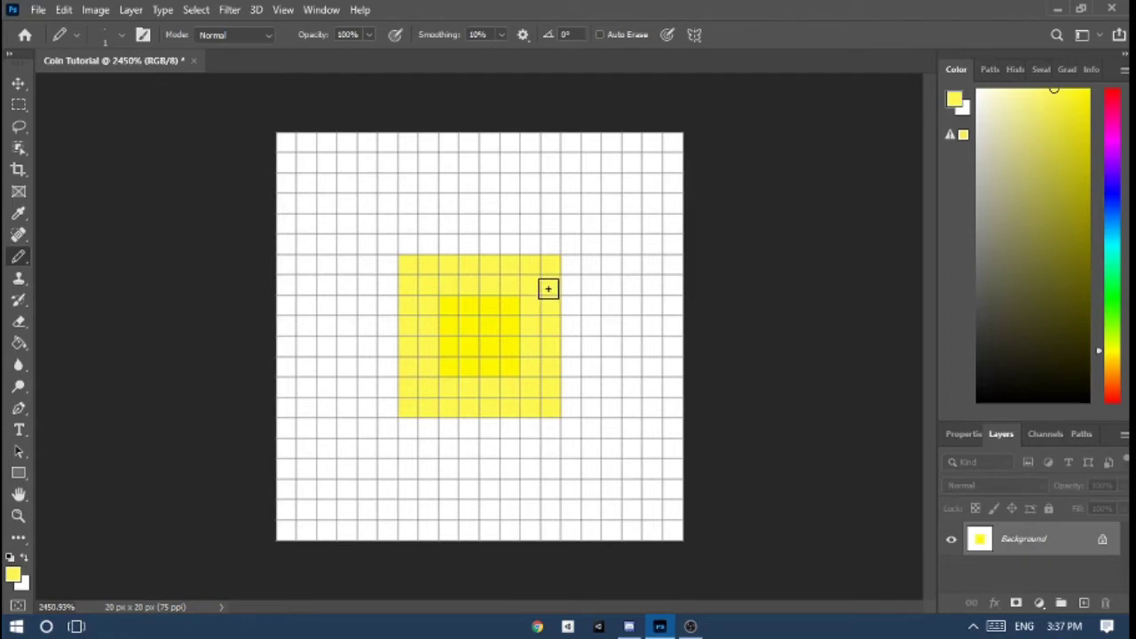
Step: Erase the whole lighter yellow border around the 4 by 4 pixel bright yellow block
{"action": "key", "text": "e"}
{"action": "mouse_move", "coordinate": [532, 425]}
{"action": "left_mouse_down"}
{"action": "mouse_move", "coordinate": [548, 257]}
{"action": "mouse_move", "coordinate": [391, 270]}
{"action": "mouse_move", "coordinate": [413, 423]}
{"action": "mouse_move", "coordinate": [413, 352]}
{"action": "mouse_move", "coordinate": [435, 278]}
{"action": "mouse_move", "coordinate": [390, 288]}
{"action": "mouse_move", "coordinate": [402, 331]}
{"action": "mouse_move", "coordinate": [415, 294]}
{"action": "mouse_move", "coordinate": [553, 285]}
{"action": "mouse_move", "coordinate": [537, 254]}
{"action": "mouse_move", "coordinate": [533, 383]}
{"action": "mouse_move", "coordinate": [511, 418]}
{"action": "mouse_move", "coordinate": [432, 390]}
{"action": "mouse_move", "coordinate": [525, 386]}
{"action": "left_mouse_up"}
{"action": "key", "text": "b"}
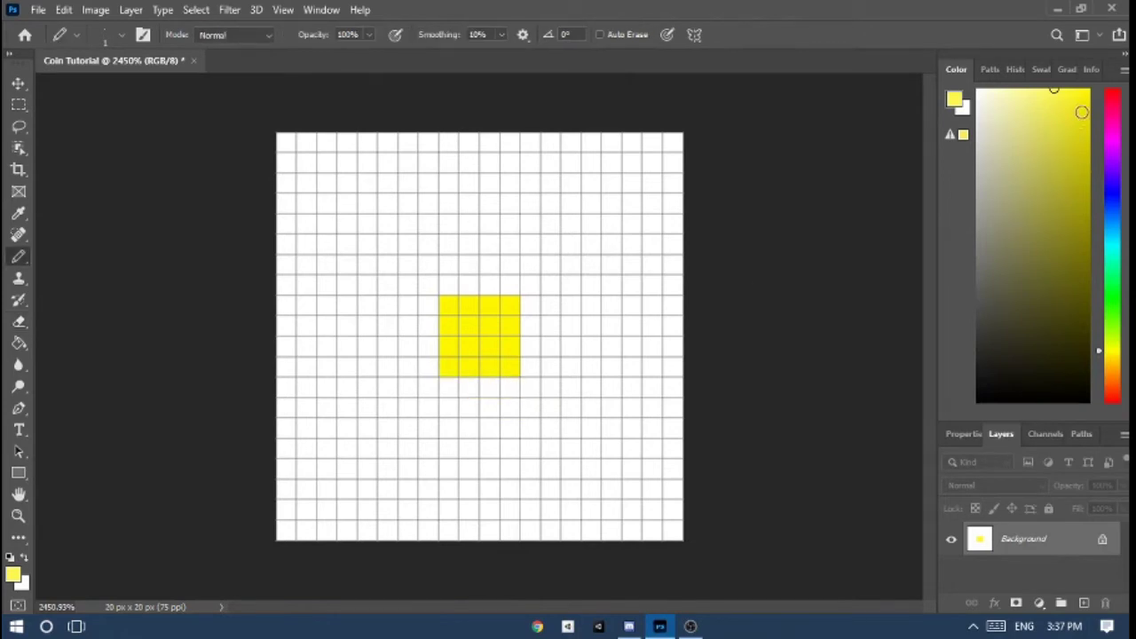
Step: Round the block into a coin by painting two bright yellow pixels centered along each of its four sides
{"action": "left_click_drag", "start_coordinate": [1082, 112], "coordinate": [1102, 72]}
{"action": "mouse_move", "coordinate": [467, 387]}
{"action": "left_mouse_down"}
{"action": "mouse_move", "coordinate": [491, 385]}
{"action": "mouse_move", "coordinate": [533, 352]}
{"action": "mouse_move", "coordinate": [529, 323]}
{"action": "left_mouse_up"}
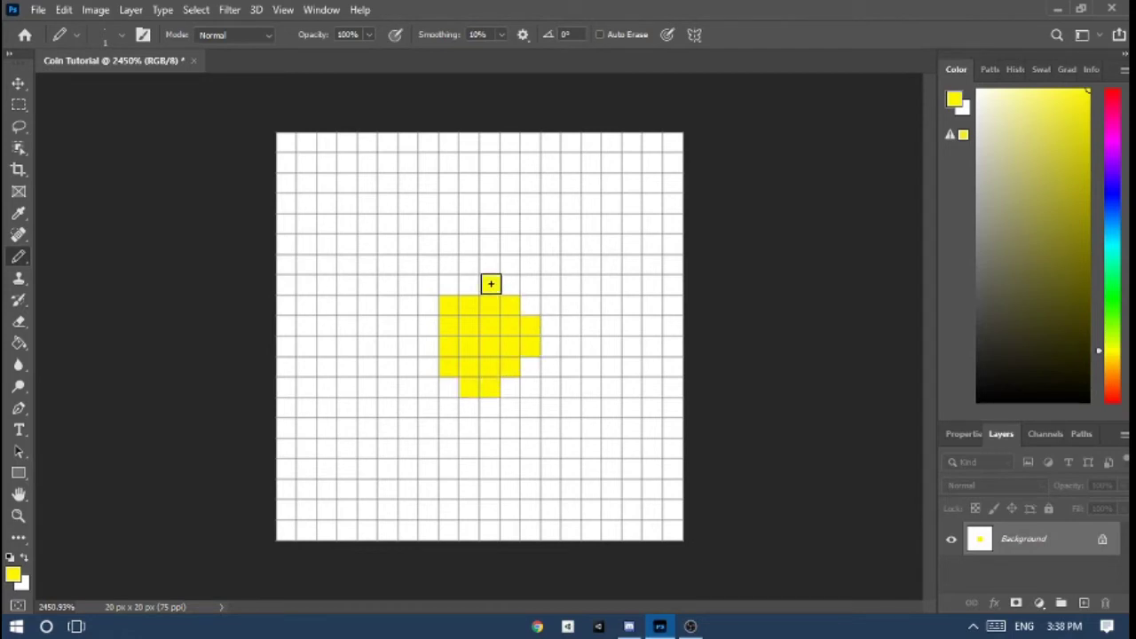
{"action": "left_click_drag", "start_coordinate": [489, 284], "coordinate": [464, 286]}
{"action": "left_click_drag", "start_coordinate": [420, 318], "coordinate": [426, 345]}
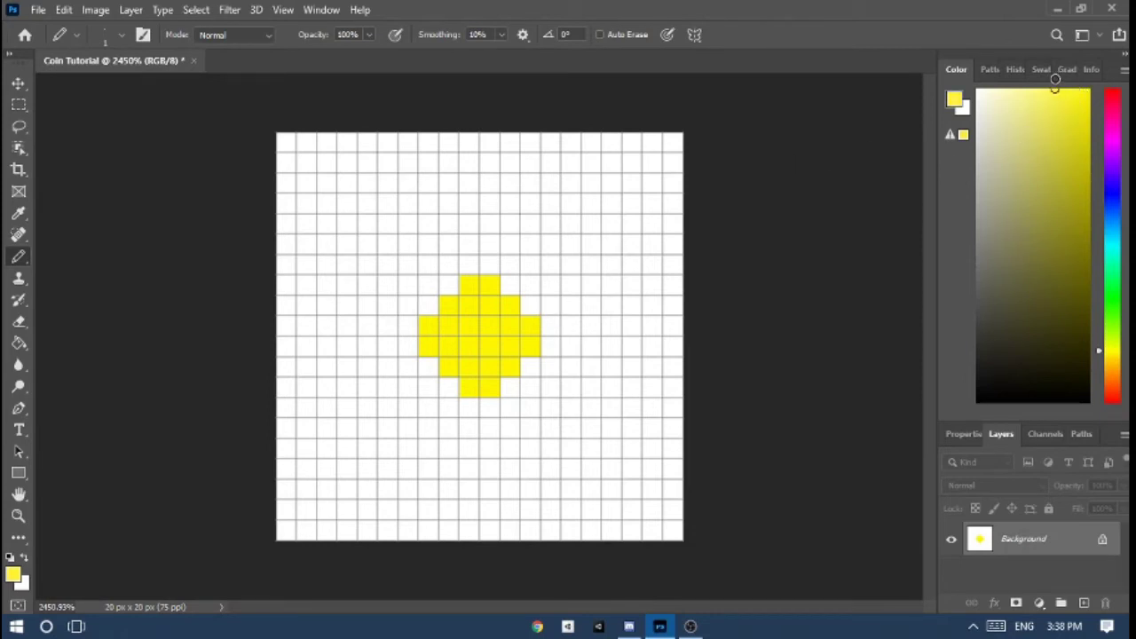
Step: Paint a 2 by 2 pixel lighter yellow highlight in the coin's upper-right area and restore the stray right-edge pixel to bright yellow
{"action": "left_click", "coordinate": [487, 305]}
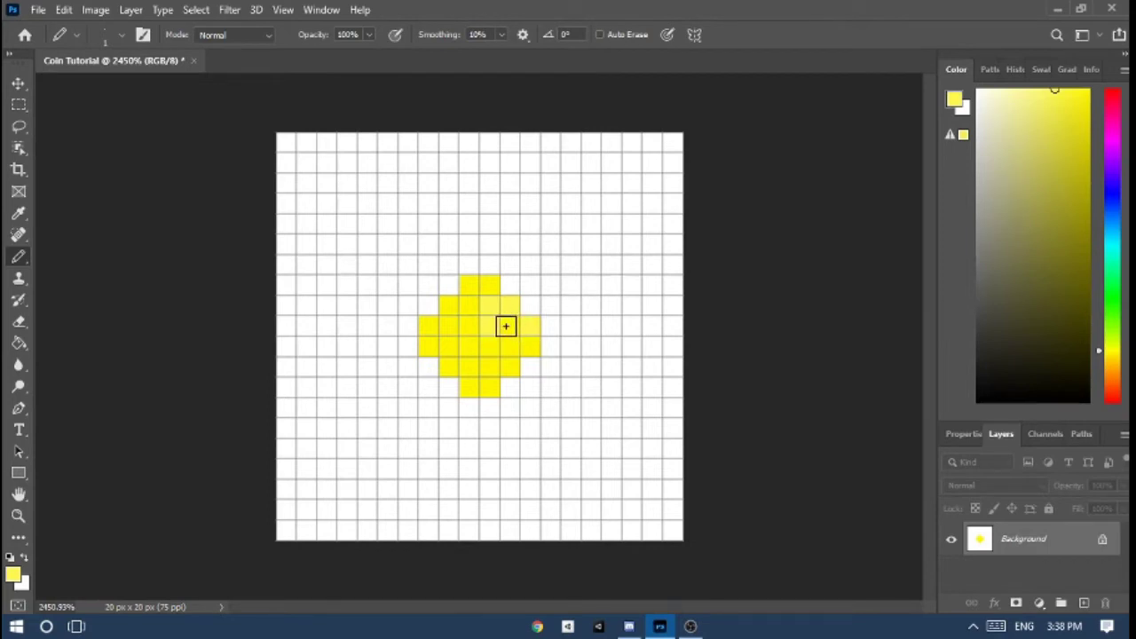
{"action": "key", "text": "e"}
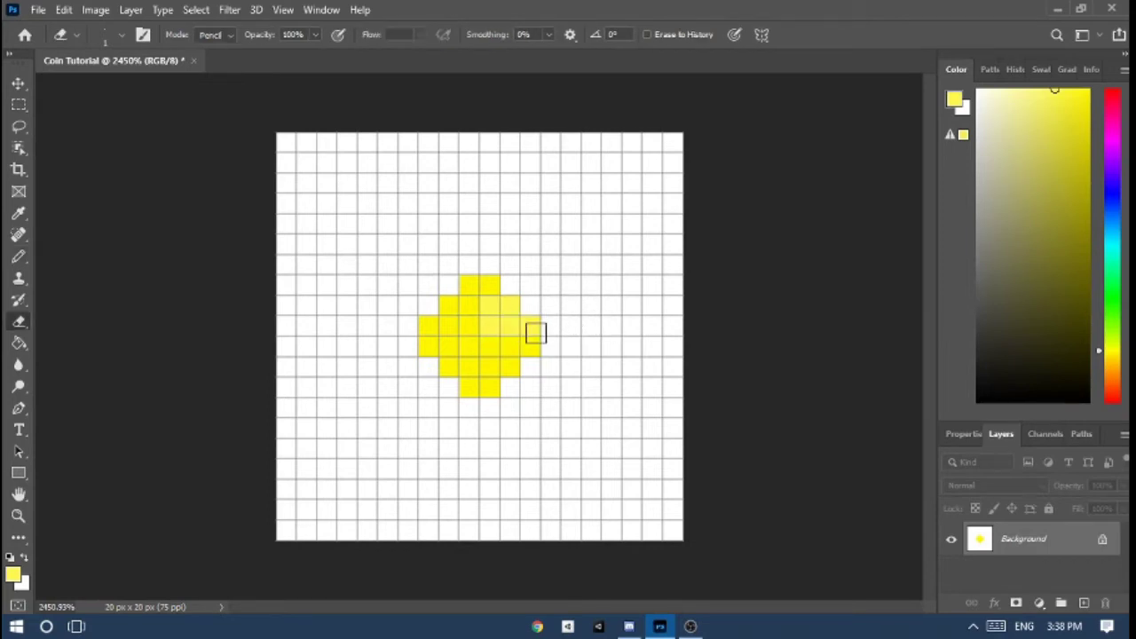
{"action": "left_click", "coordinate": [528, 325]}
{"action": "key", "text": "b"}
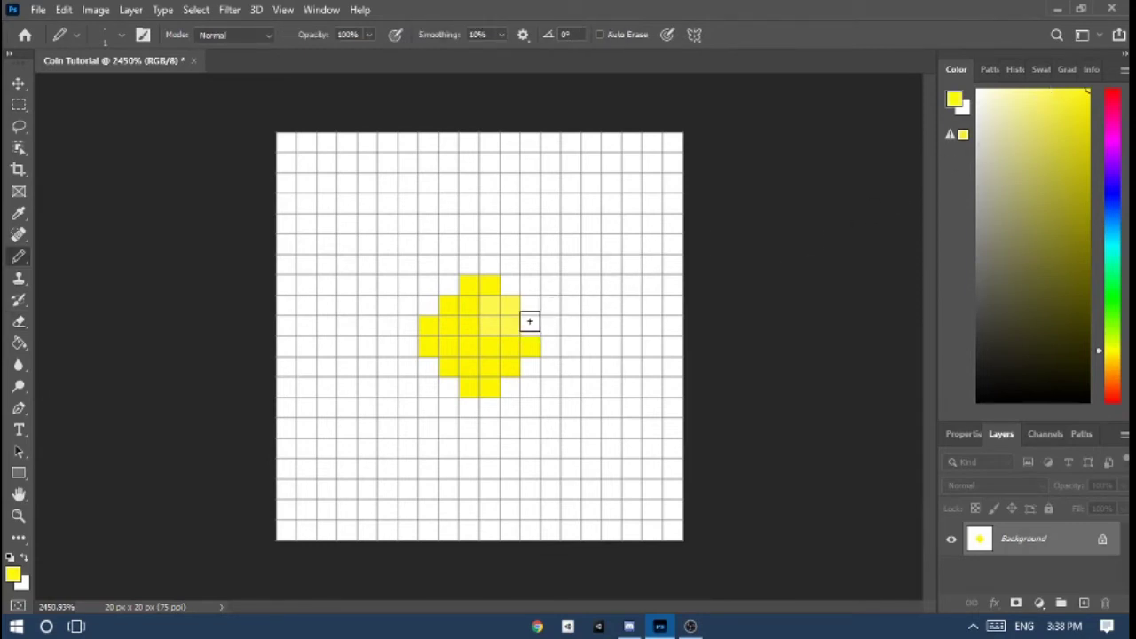
{"action": "left_click", "coordinate": [530, 323]}
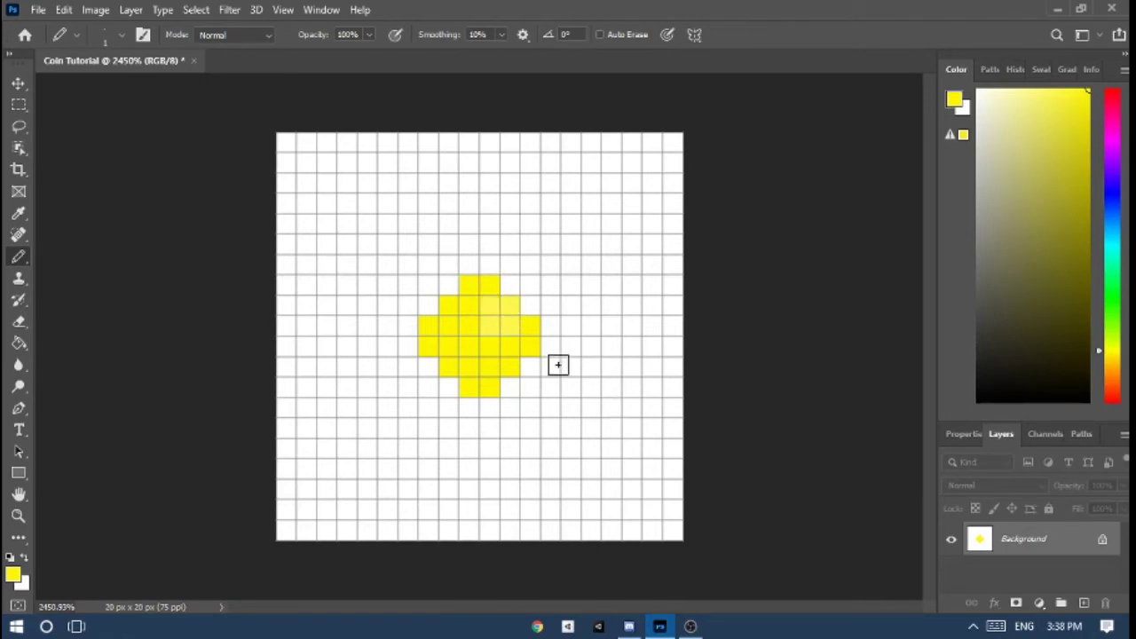
Step: Set the Image Interpolation in the general preferences to Nearest Neighbor (preserve hard edges)
{"action": "left_click", "coordinate": [94, 11]}
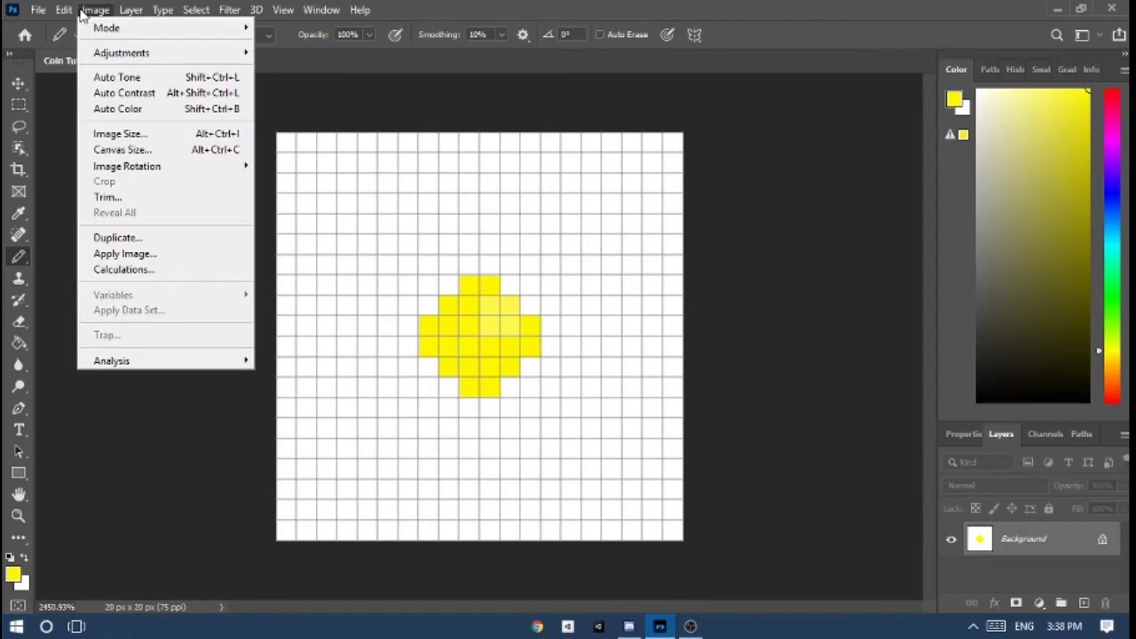
{"action": "mouse_move", "coordinate": [71, 13]}
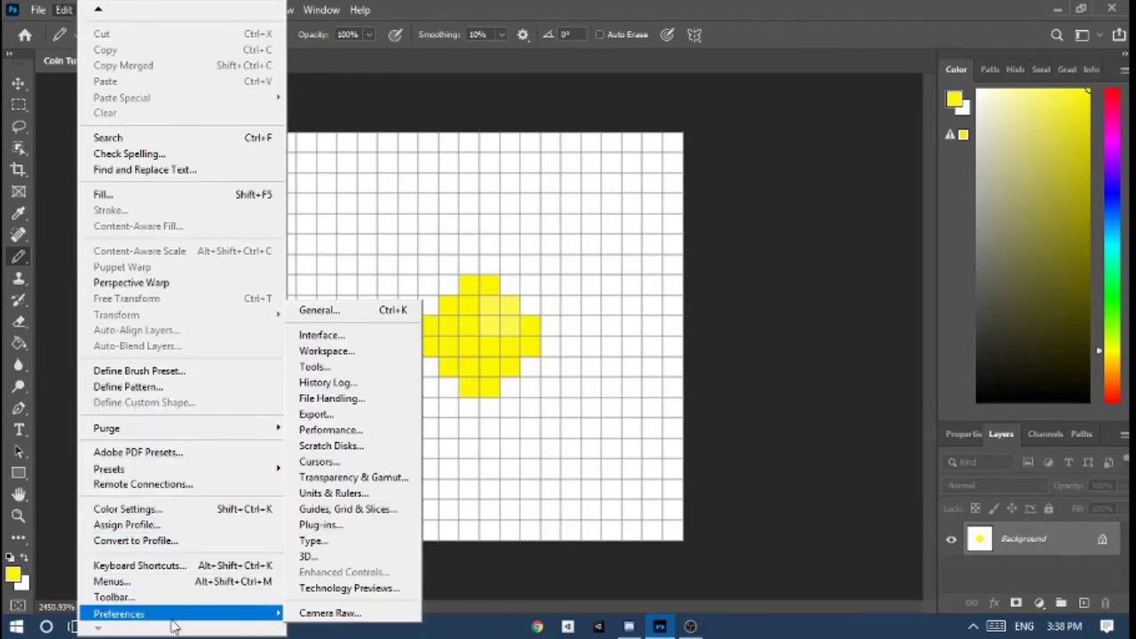
{"action": "left_click", "coordinate": [357, 320]}
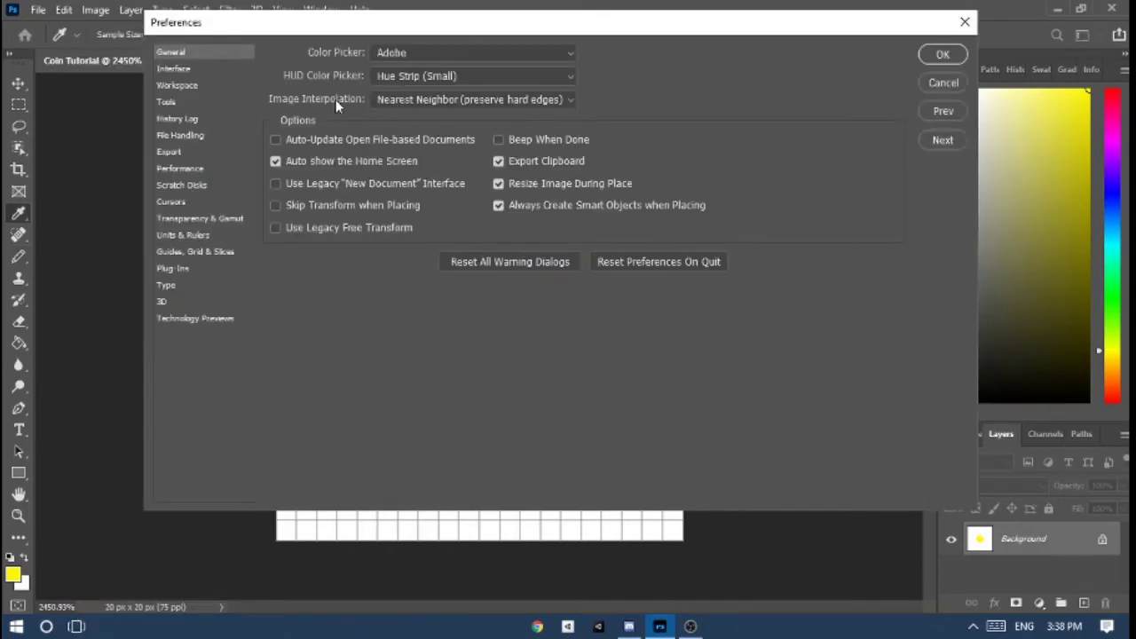
{"action": "left_click", "coordinate": [391, 102]}
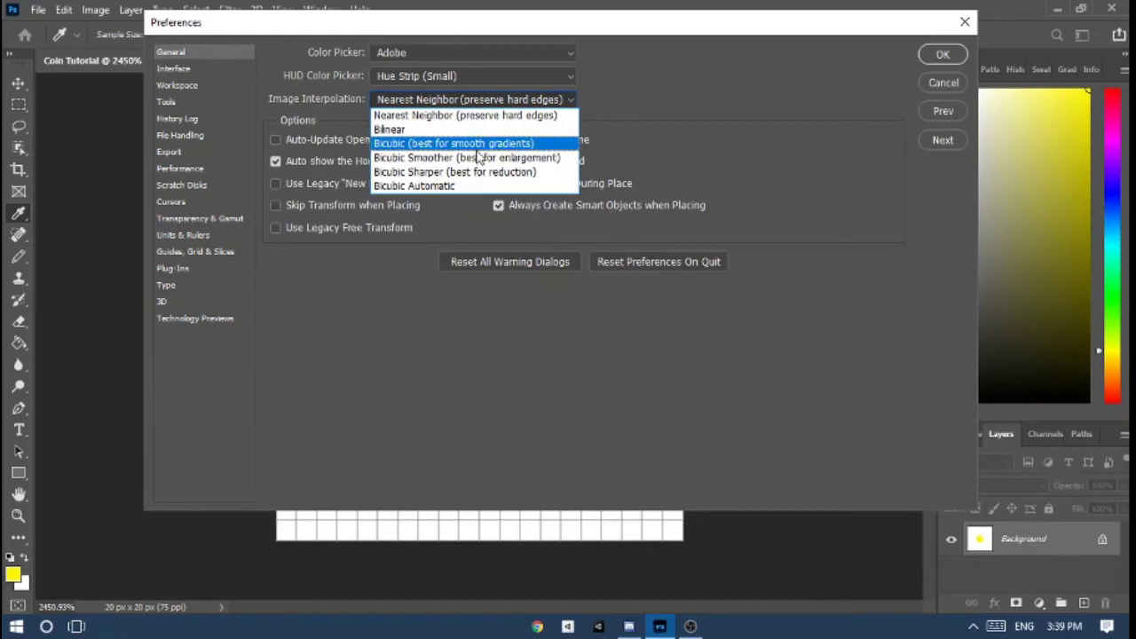
{"action": "left_click", "coordinate": [422, 116]}
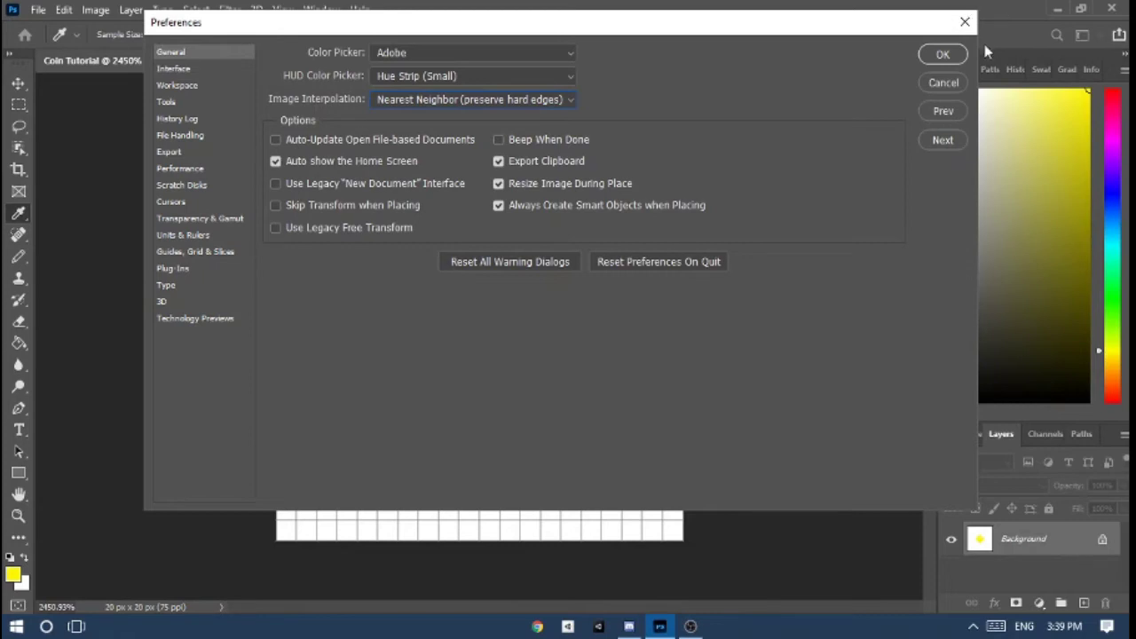
{"action": "left_click", "coordinate": [942, 55]}
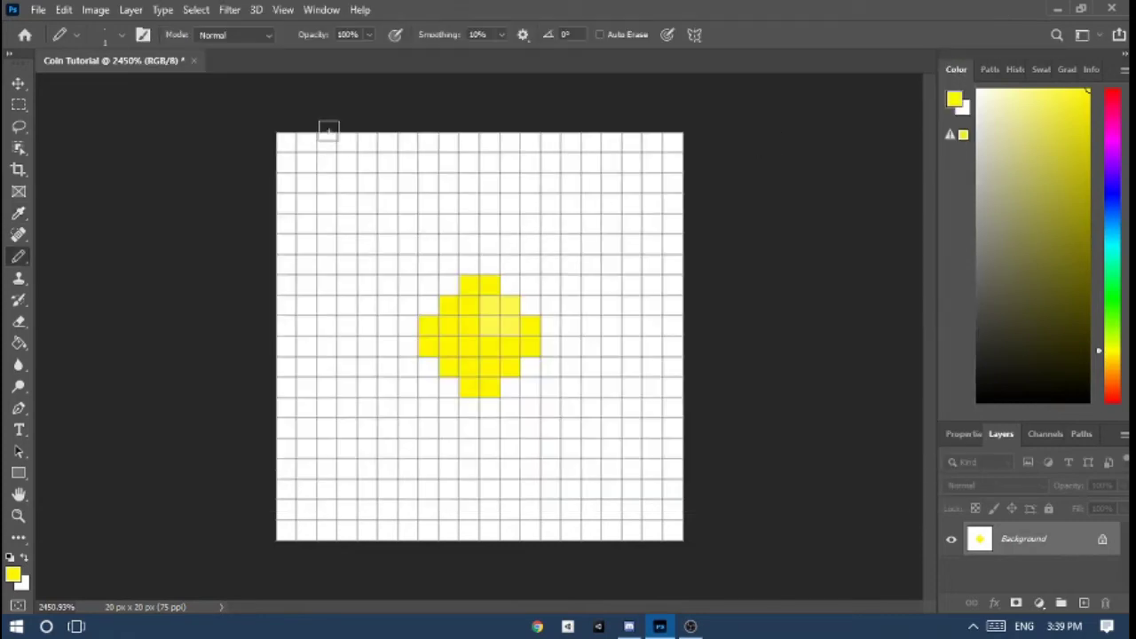
{"action": "left_click", "coordinate": [234, 11]}
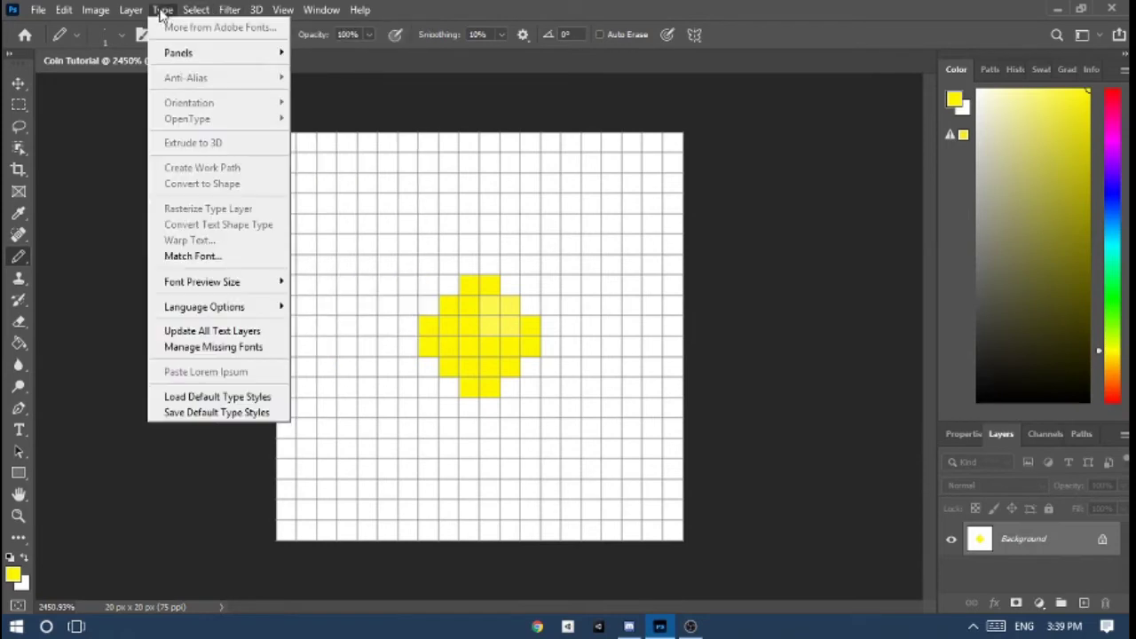
{"action": "mouse_move", "coordinate": [131, 12]}
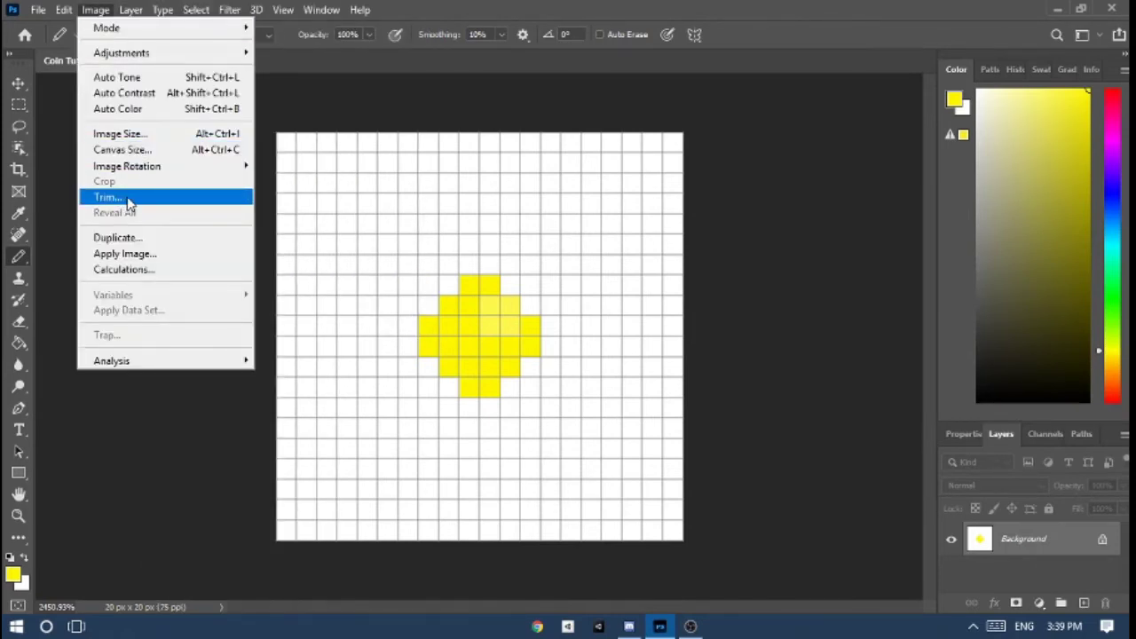
{"action": "left_click", "coordinate": [130, 199]}
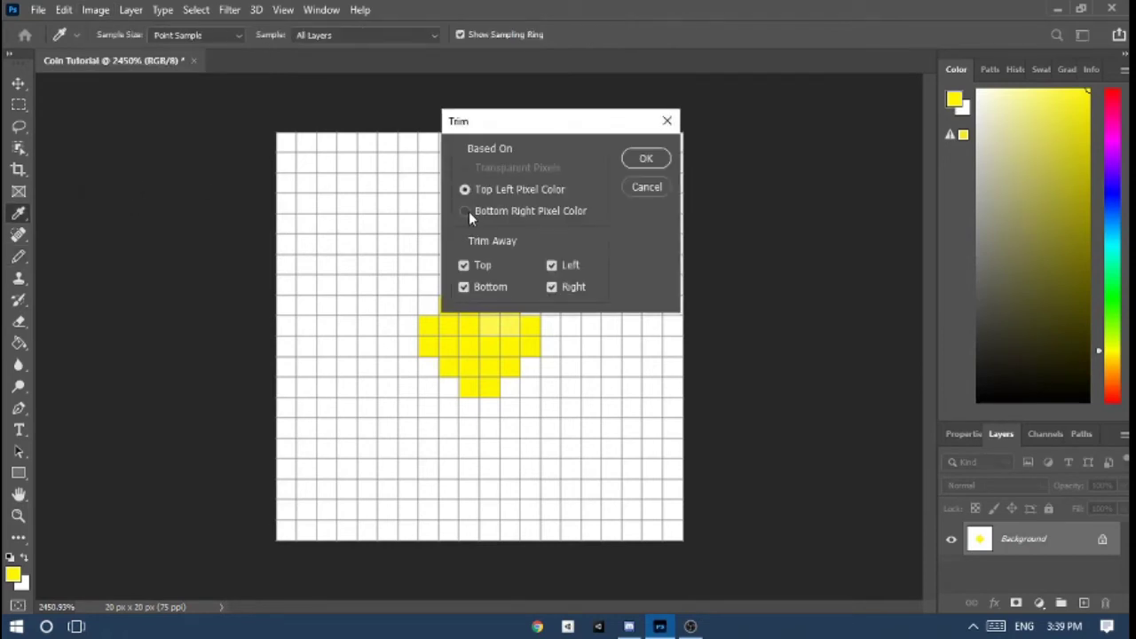
{"action": "left_click", "coordinate": [657, 185]}
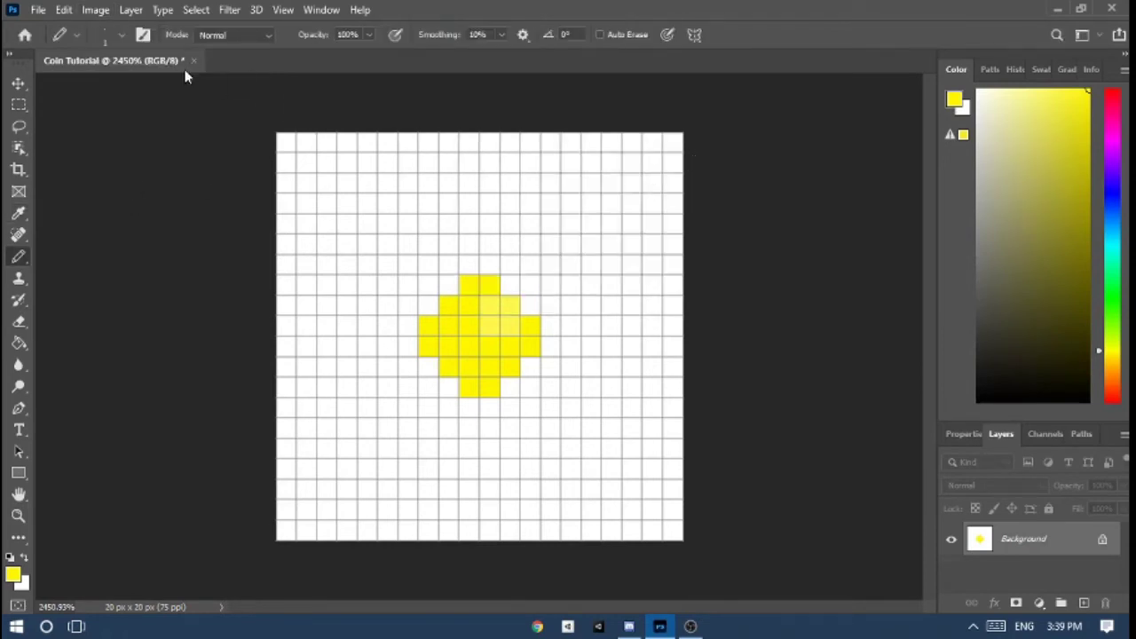
{"action": "left_click", "coordinate": [131, 10]}
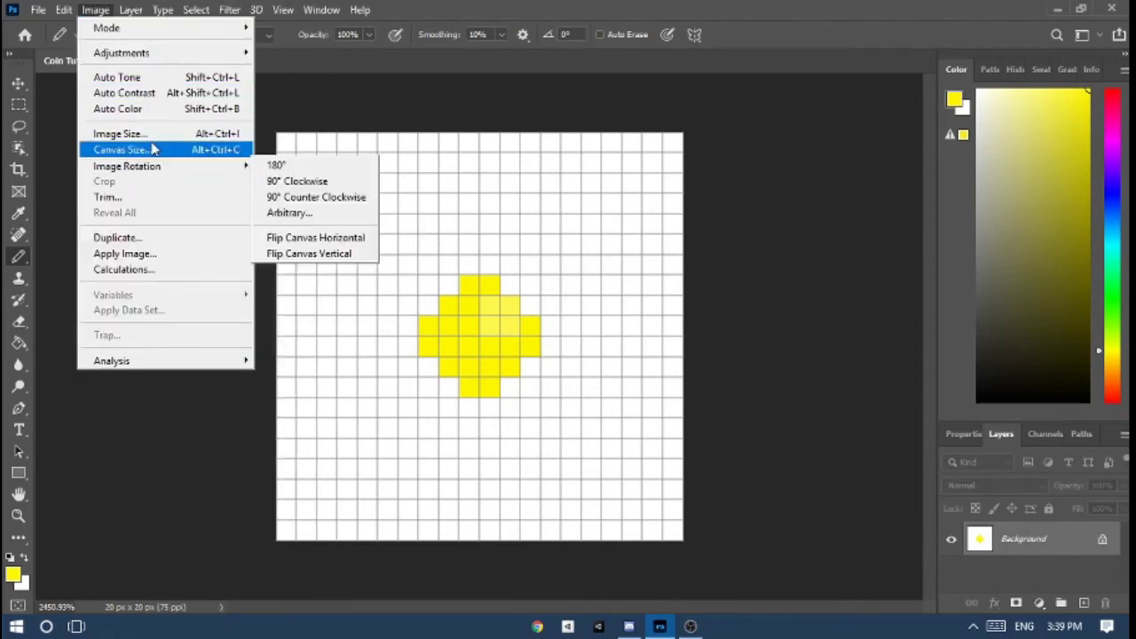
{"action": "mouse_move", "coordinate": [158, 64]}
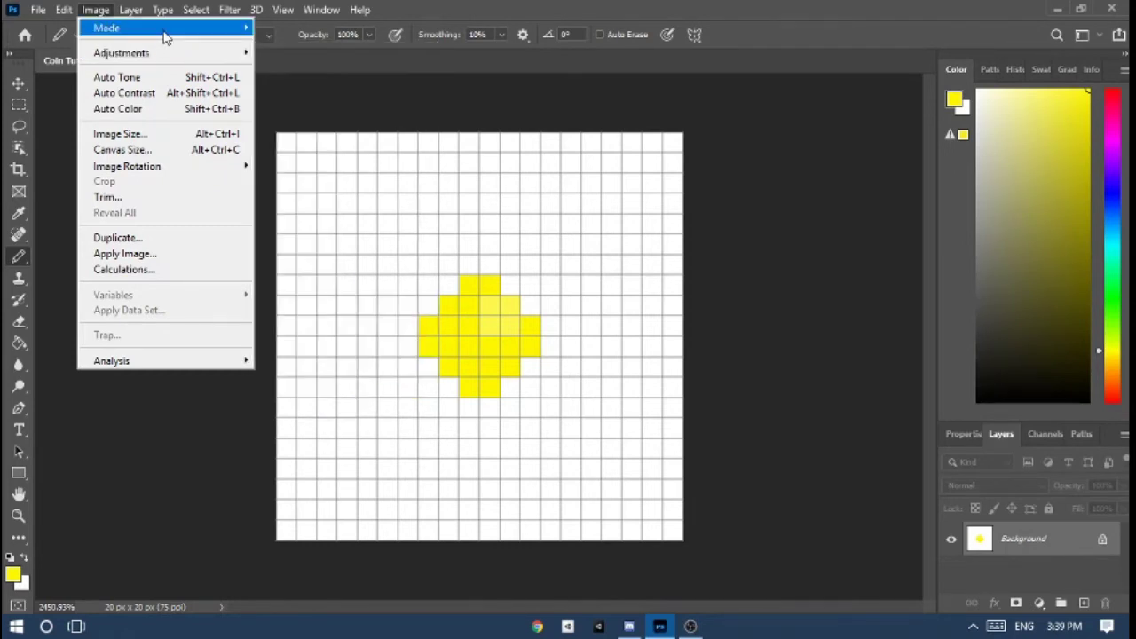
{"action": "mouse_move", "coordinate": [163, 37]}
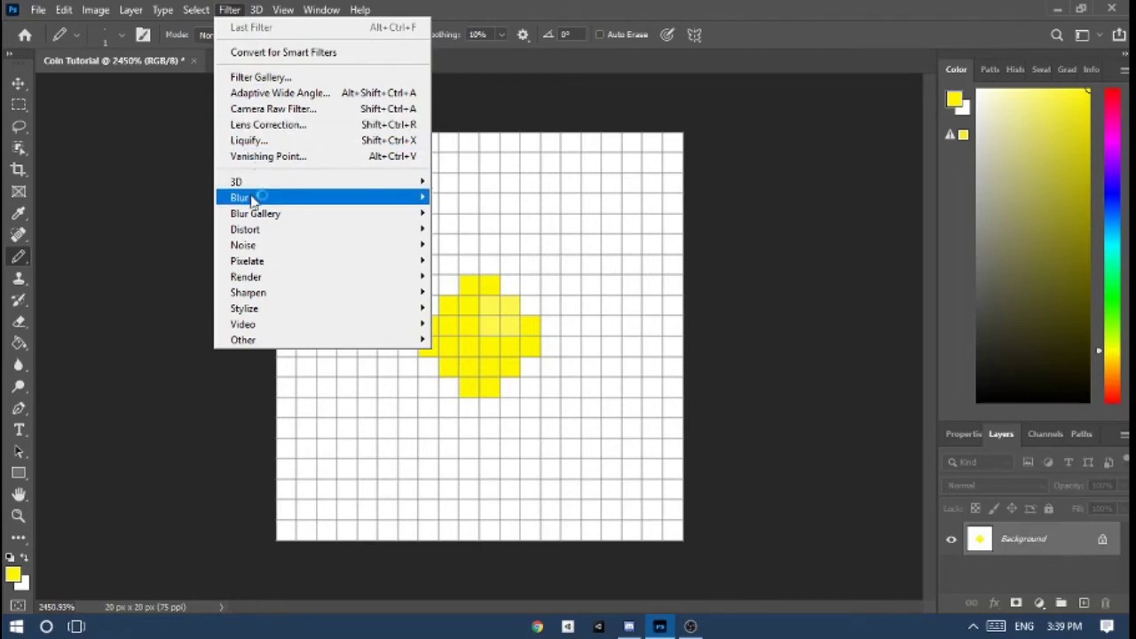
{"action": "mouse_move", "coordinate": [253, 199]}
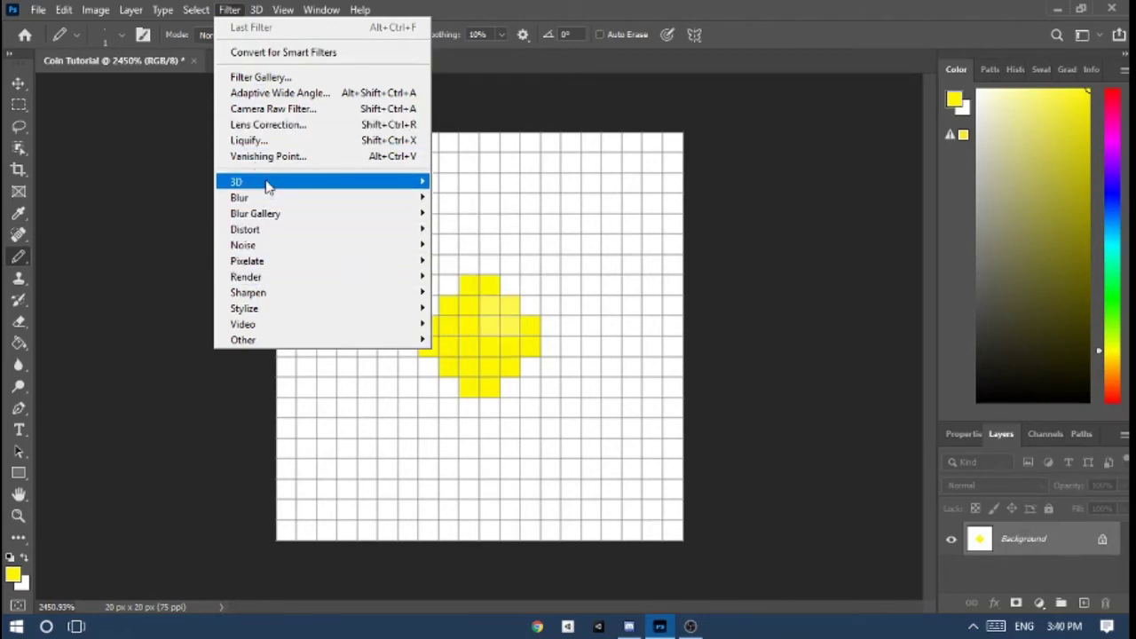
{"action": "mouse_move", "coordinate": [195, 12]}
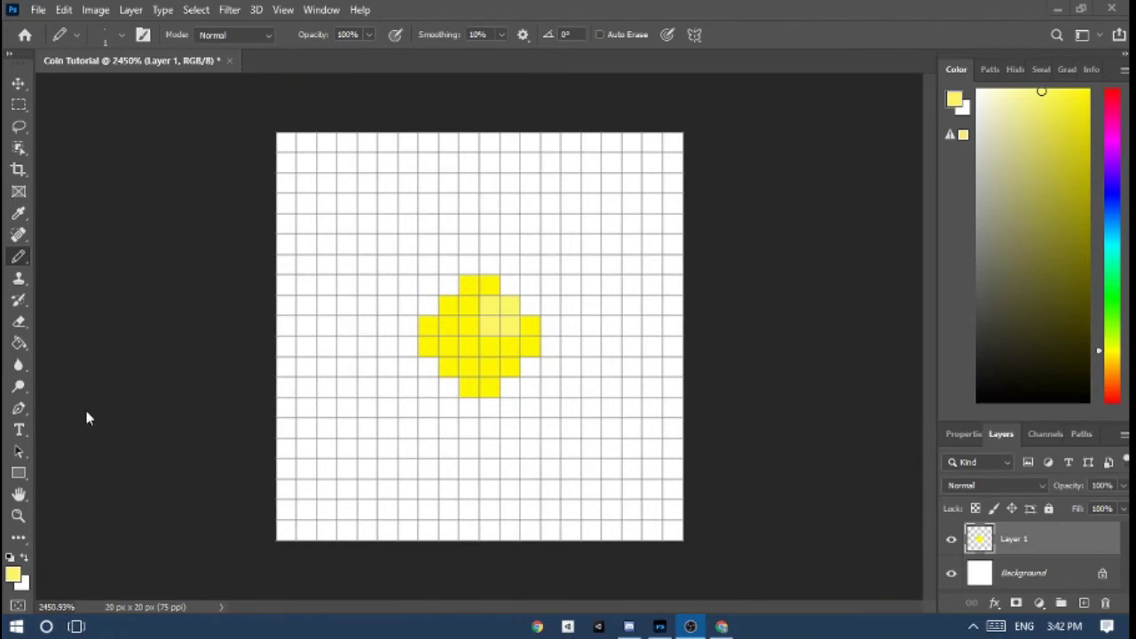
Step: Rename the coin's layer, Layer 1, as "Cpin"
{"action": "left_click", "coordinate": [1013, 539]}
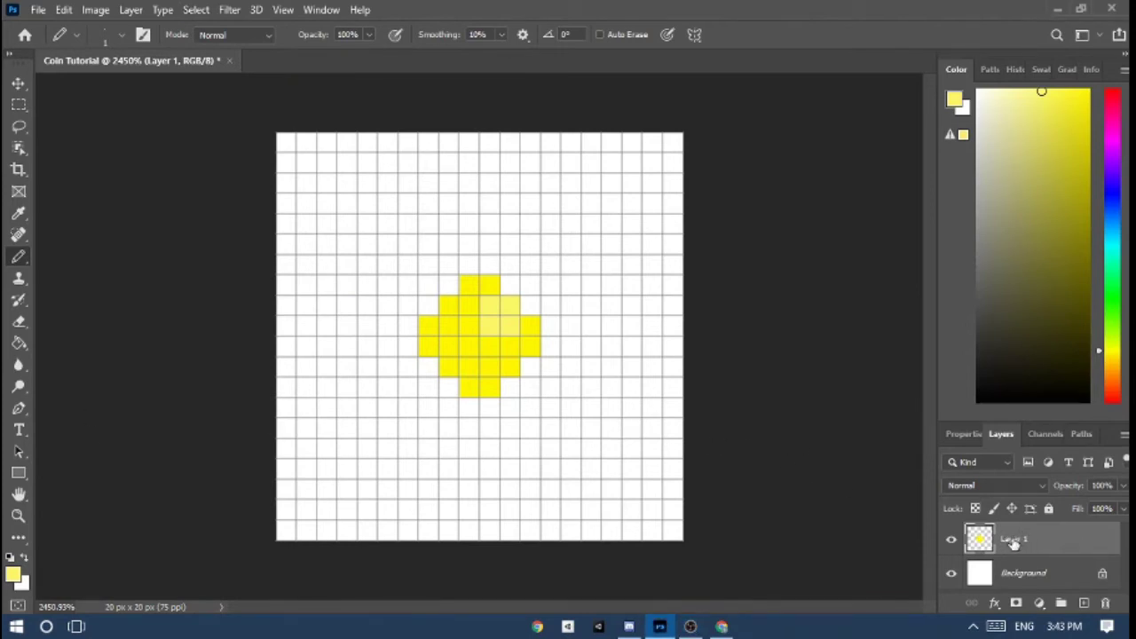
{"action": "double_click", "coordinate": [1013, 538]}
{"action": "type", "text": "Cpin"}
{"action": "key", "text": "Return"}
Step: Add a yellow Outer Glow layer style to the coin's layer
{"action": "double_click", "coordinate": [1029, 540]}
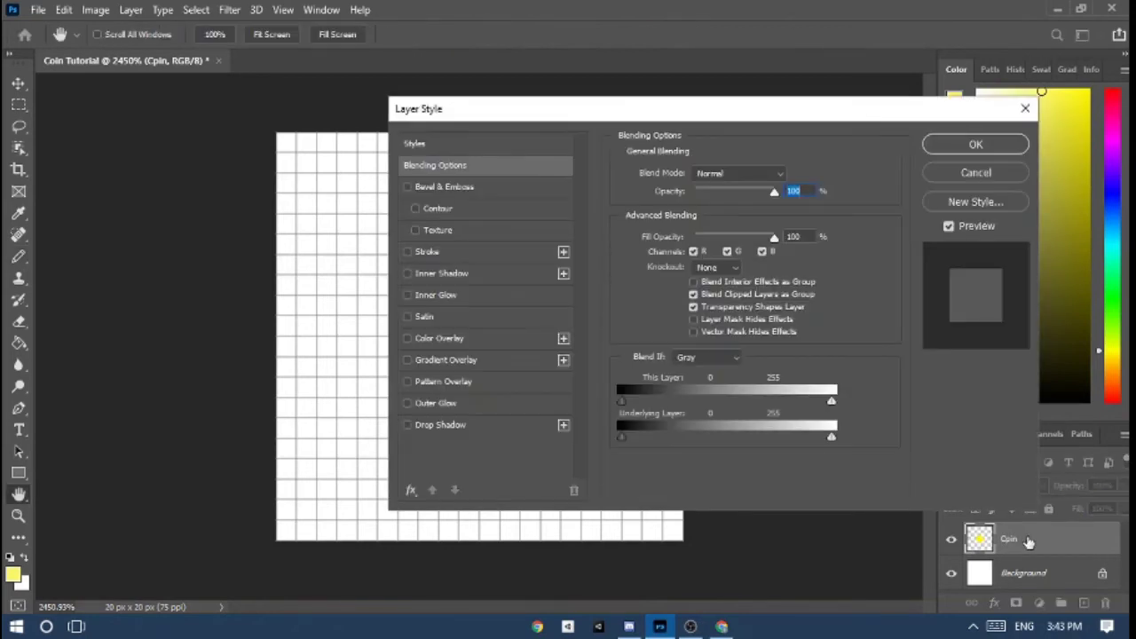
{"action": "left_click", "coordinate": [407, 404]}
{"action": "left_click", "coordinate": [478, 401]}
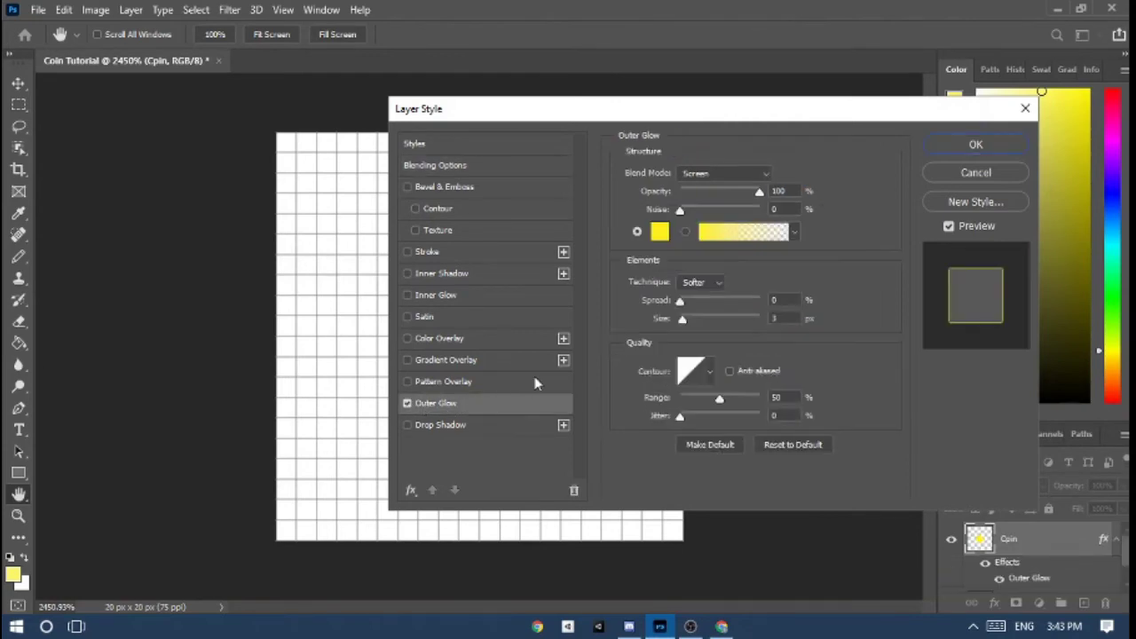
{"action": "left_click_drag", "start_coordinate": [688, 106], "coordinate": [416, 102]}
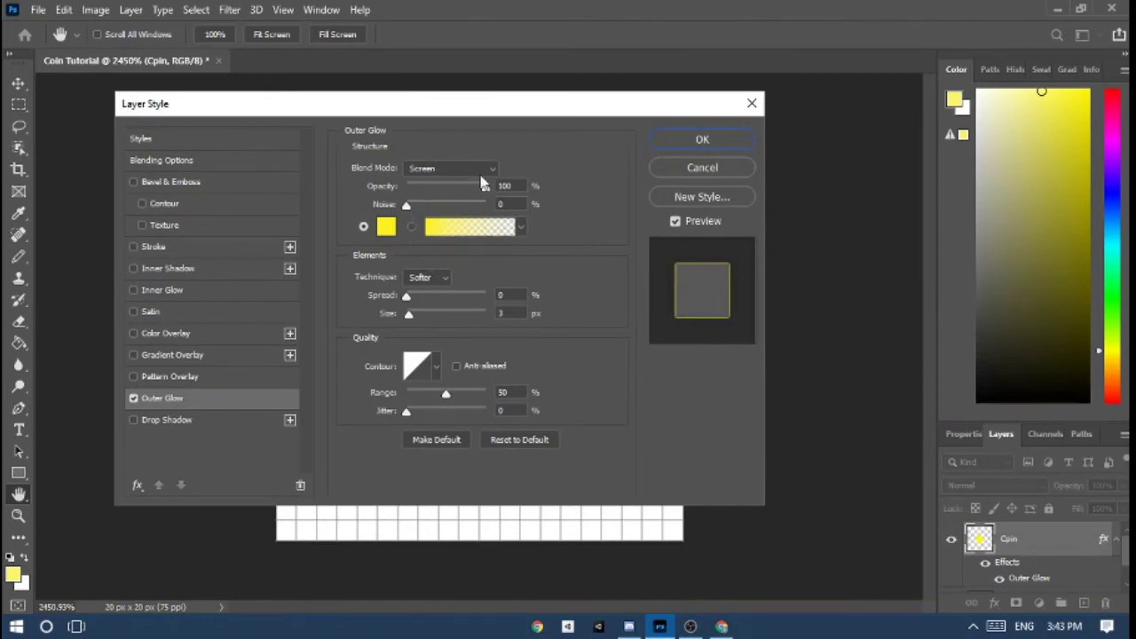
{"action": "left_click", "coordinate": [702, 140]}
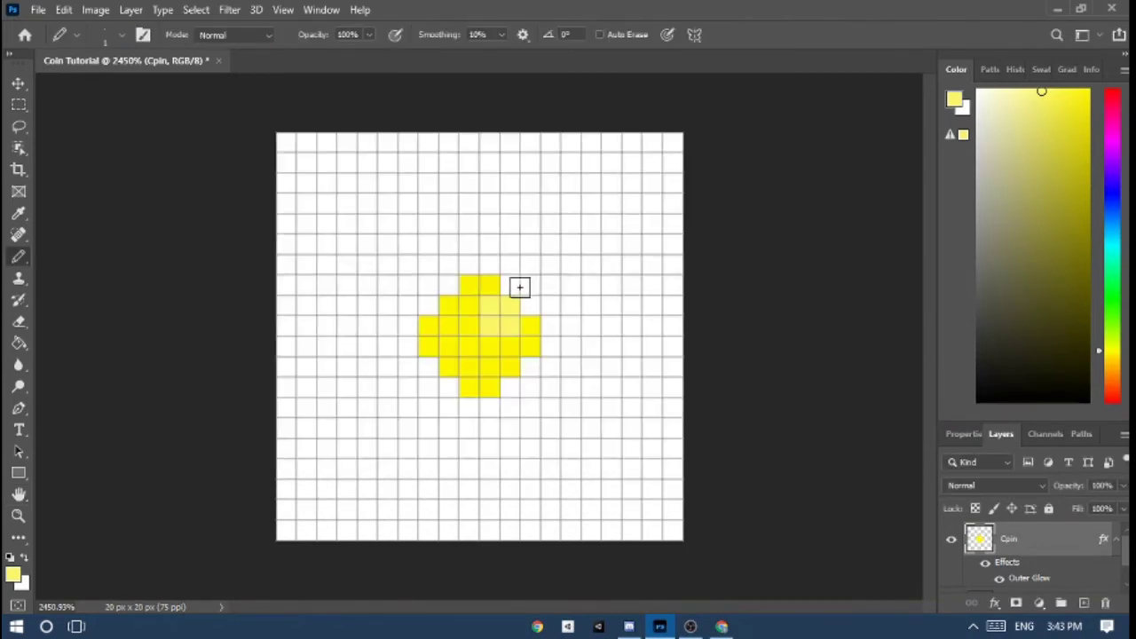
Step: Switch the coin layer's Outer Glow from a gradient to a solid yellow colour and set its size to 250 px
{"action": "double_click", "coordinate": [1010, 538]}
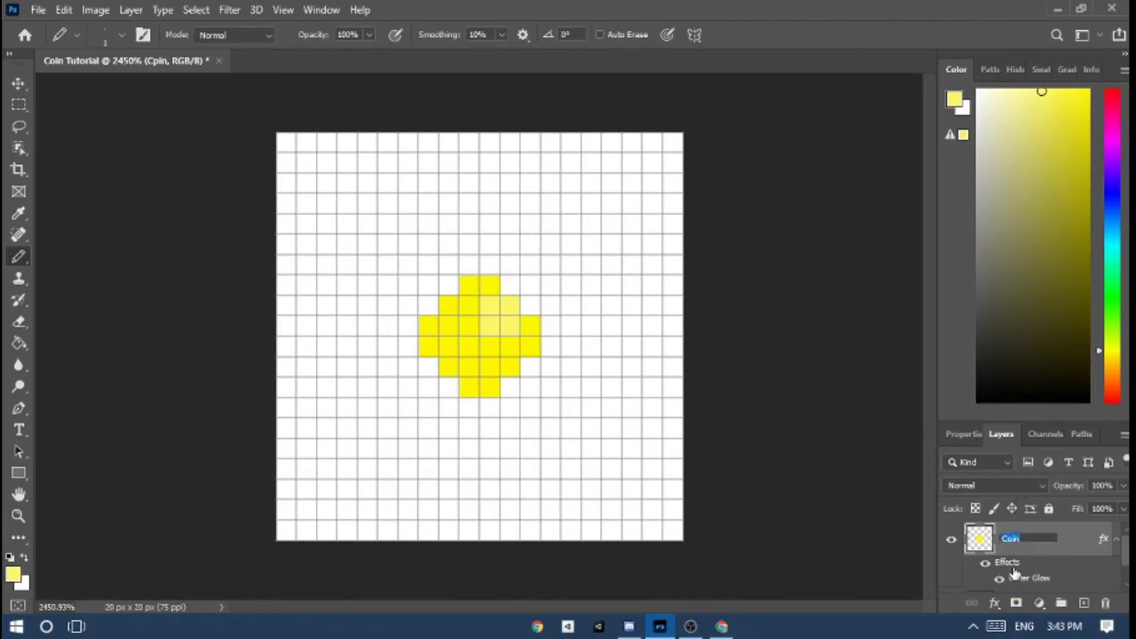
{"action": "left_click", "coordinate": [1018, 581]}
{"action": "double_click", "coordinate": [1019, 551]}
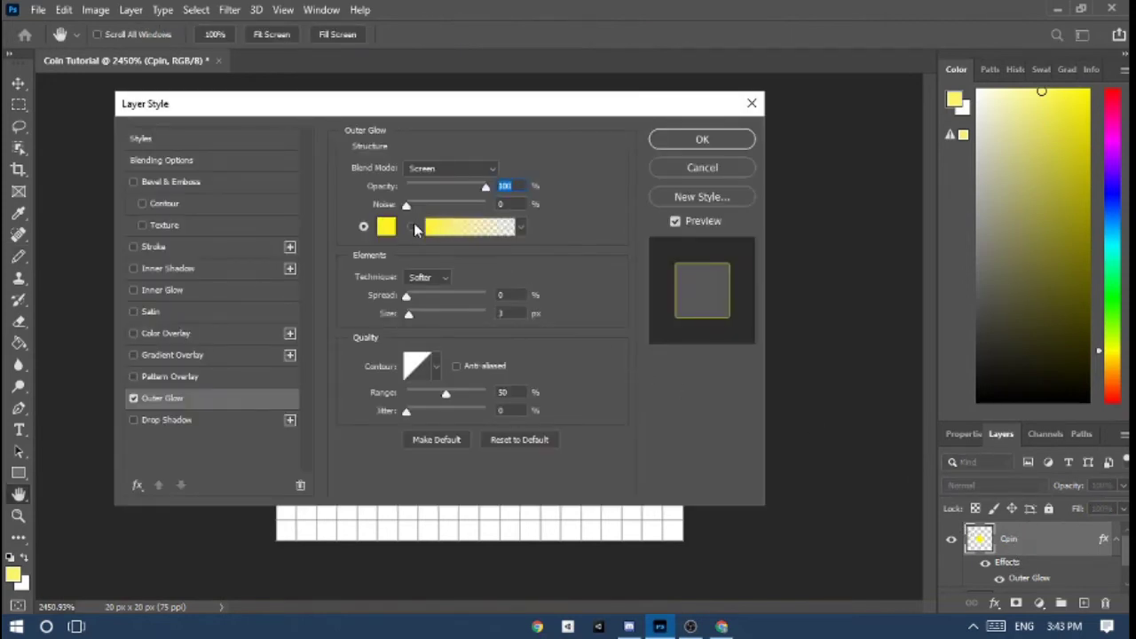
{"action": "left_click_drag", "start_coordinate": [430, 110], "coordinate": [833, 149]}
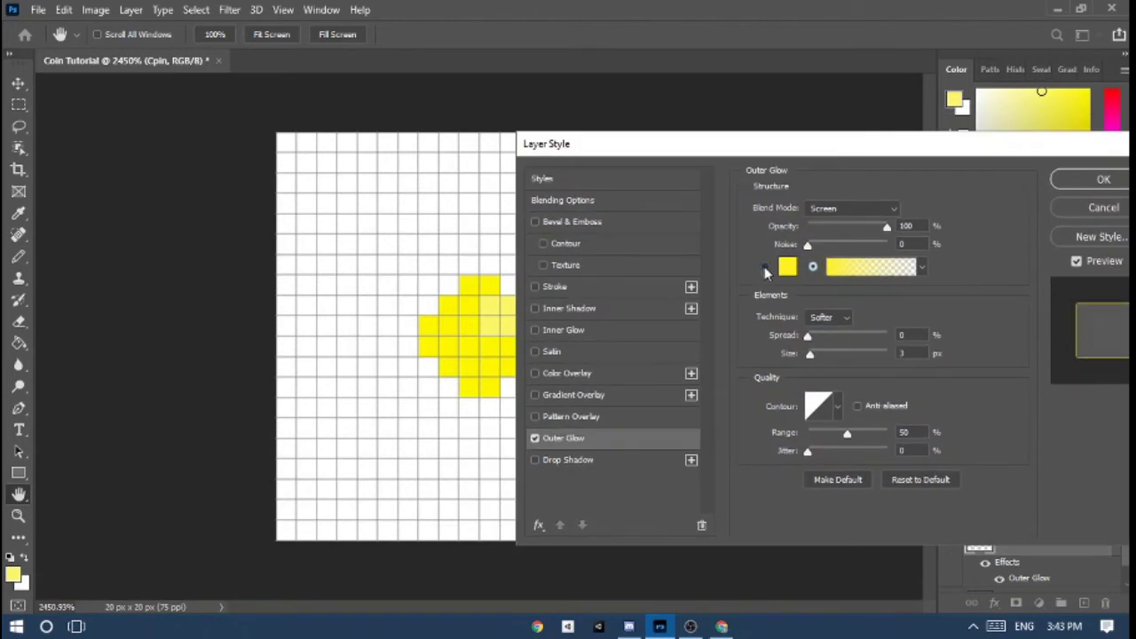
{"action": "left_click_drag", "start_coordinate": [751, 145], "coordinate": [708, 142]}
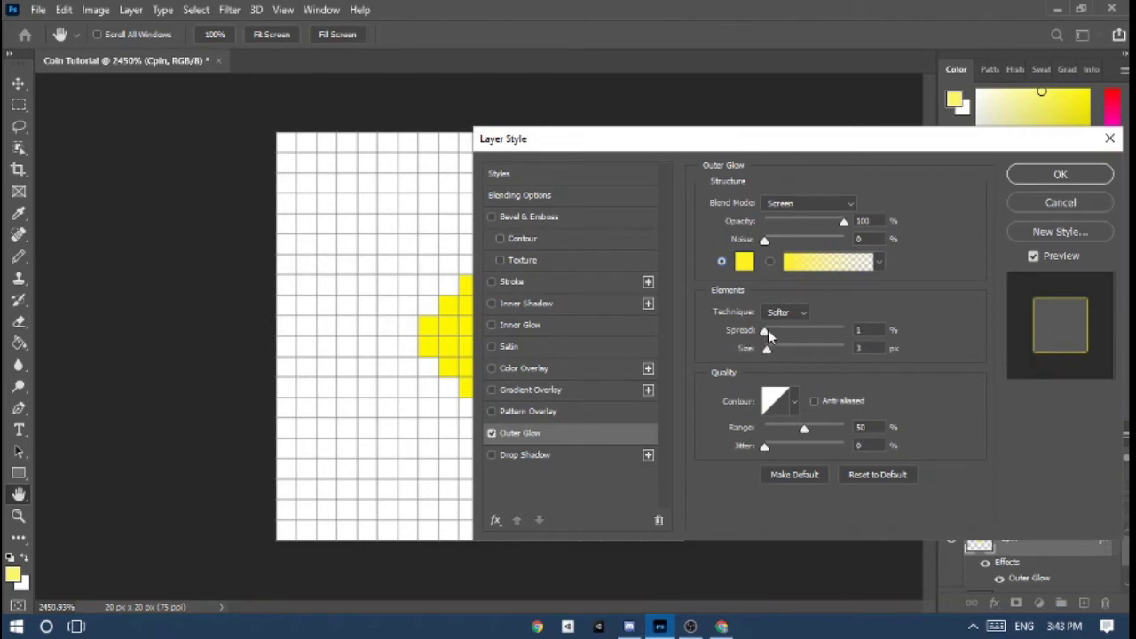
{"action": "left_click_drag", "start_coordinate": [763, 333], "coordinate": [868, 364]}
{"action": "key", "text": "Tab"}
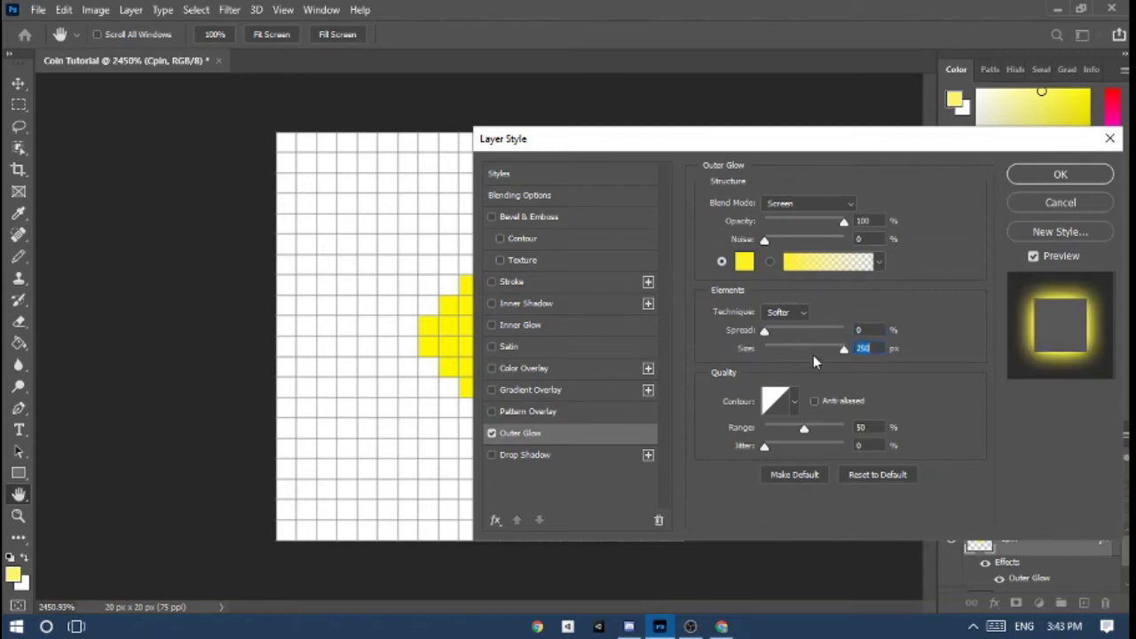
{"action": "left_click", "coordinate": [777, 313]}
{"action": "left_click", "coordinate": [778, 315]}
{"action": "left_click", "coordinate": [783, 206]}
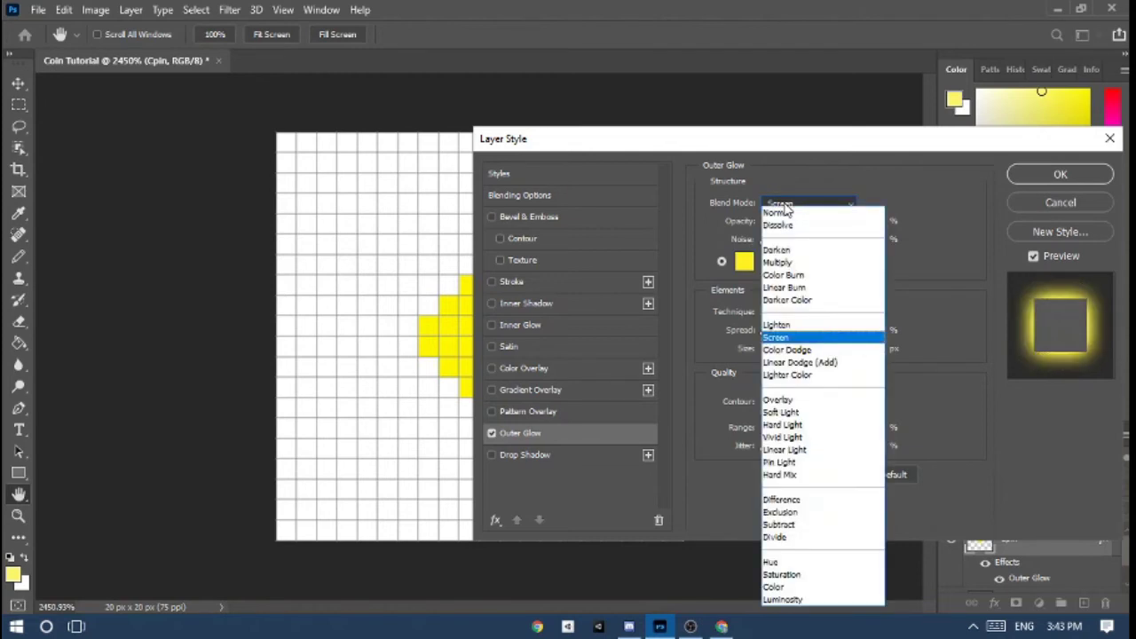
{"action": "left_click", "coordinate": [785, 205]}
{"action": "left_click", "coordinate": [1056, 173]}
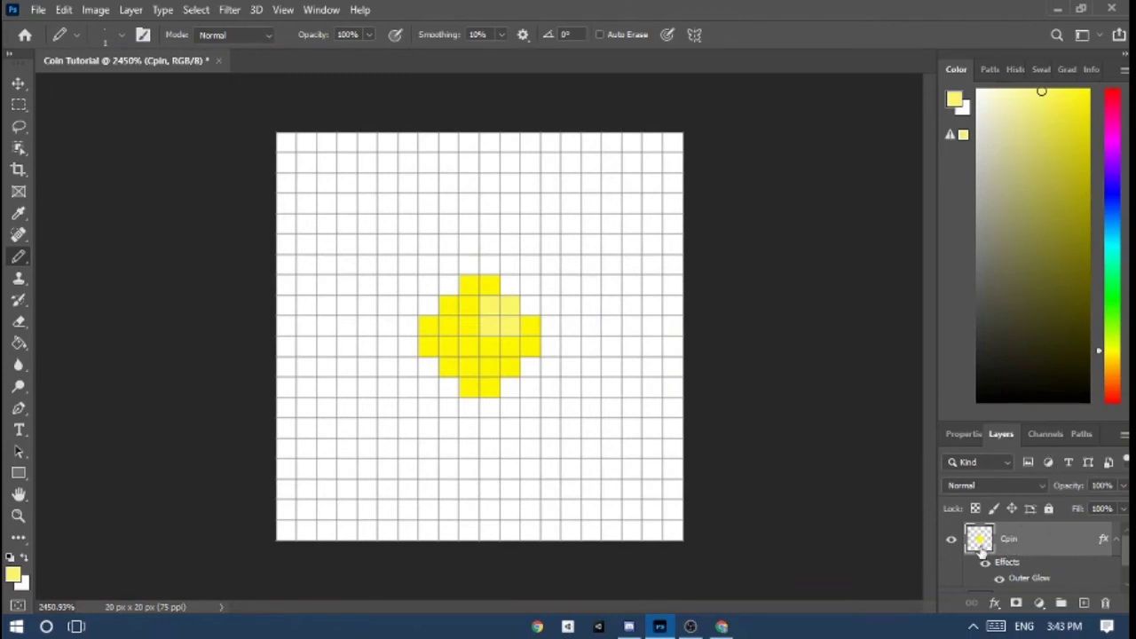
Step: Try a 33% range for the coin layer's Outer Glow, and reset the effect to its default settings
{"action": "double_click", "coordinate": [992, 537]}
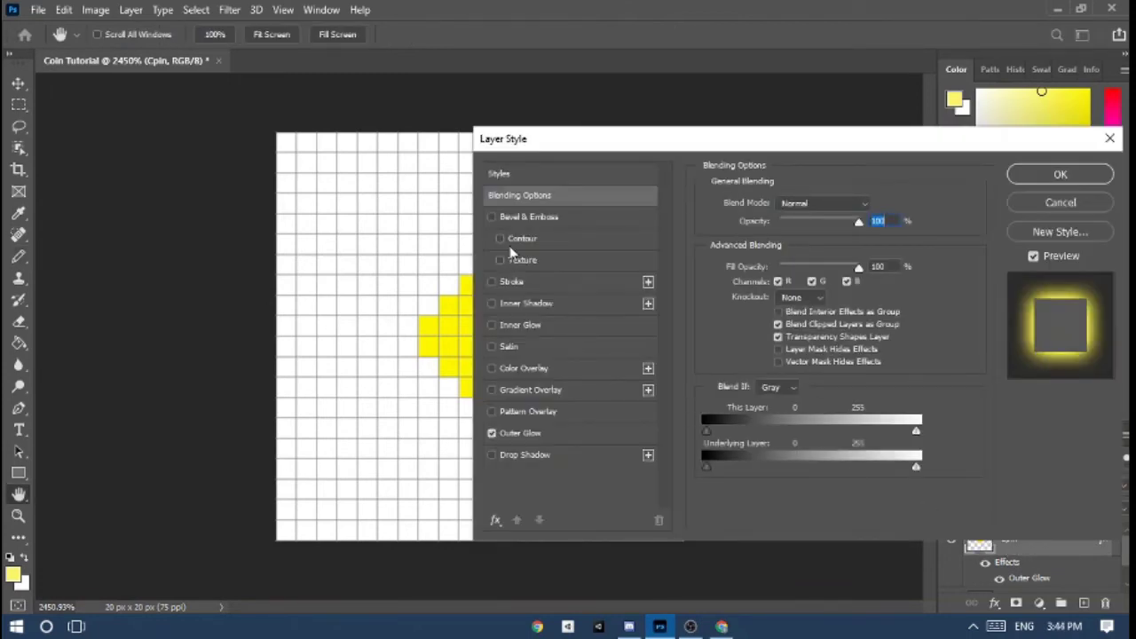
{"action": "left_click", "coordinate": [533, 432]}
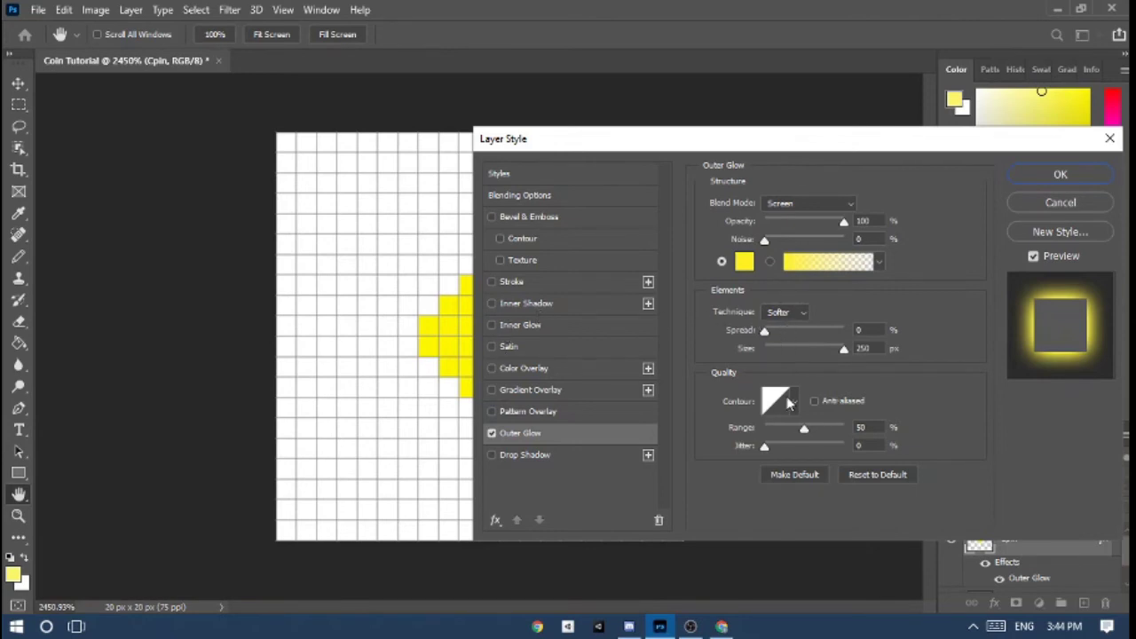
{"action": "mouse_move", "coordinate": [806, 432]}
{"action": "left_mouse_down"}
{"action": "mouse_move", "coordinate": [843, 434]}
{"action": "mouse_move", "coordinate": [762, 441]}
{"action": "mouse_move", "coordinate": [795, 442]}
{"action": "left_mouse_up"}
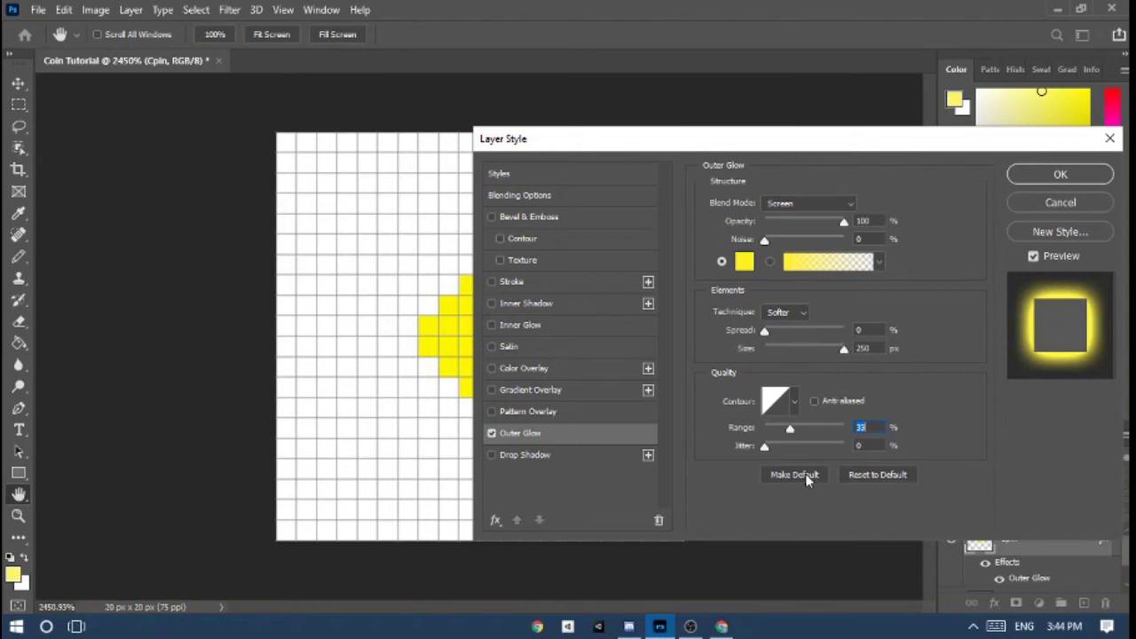
{"action": "left_click", "coordinate": [872, 475]}
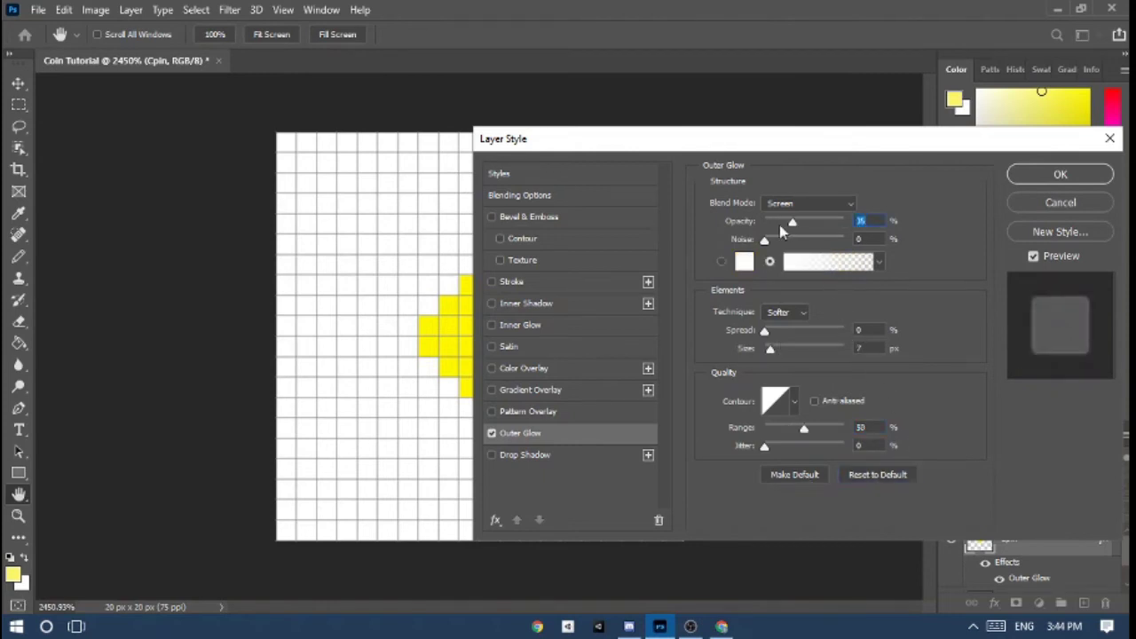
{"action": "left_click", "coordinate": [723, 262]}
{"action": "left_click", "coordinate": [880, 263]}
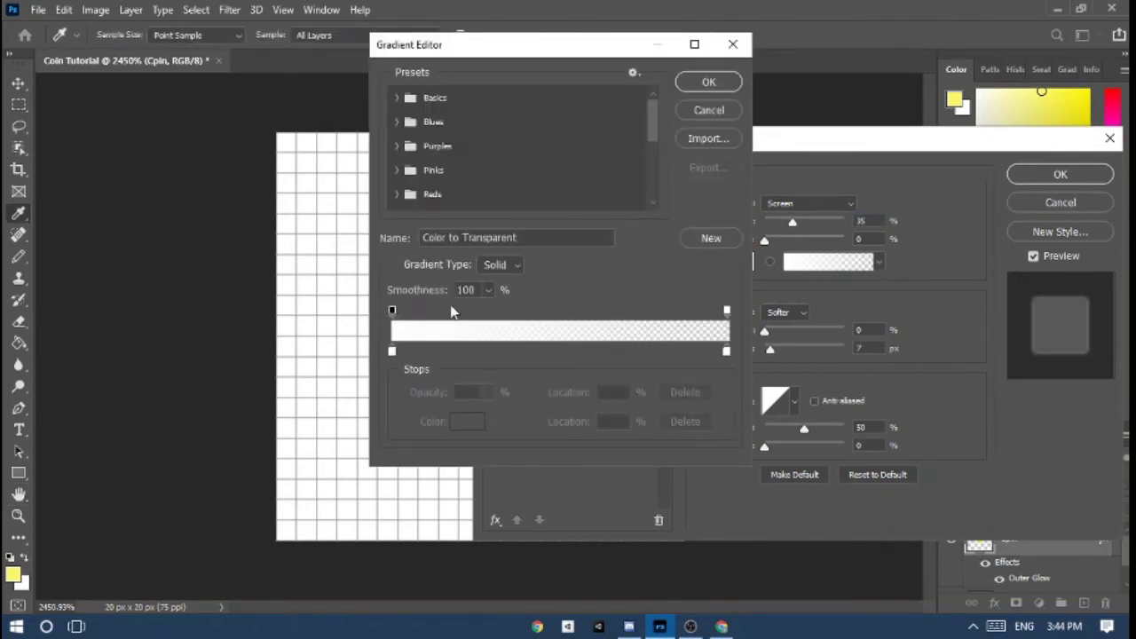
{"action": "scroll", "coordinate": [430, 158], "scroll_direction": "down", "scroll_amount": 2}
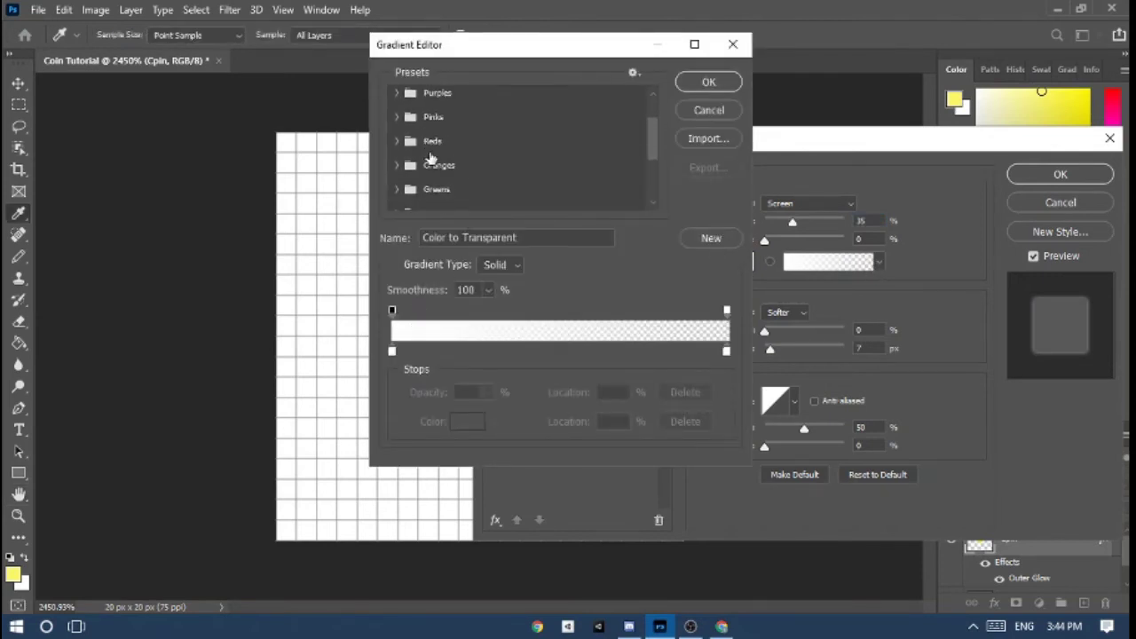
{"action": "scroll", "coordinate": [452, 183], "scroll_direction": "down", "scroll_amount": 3}
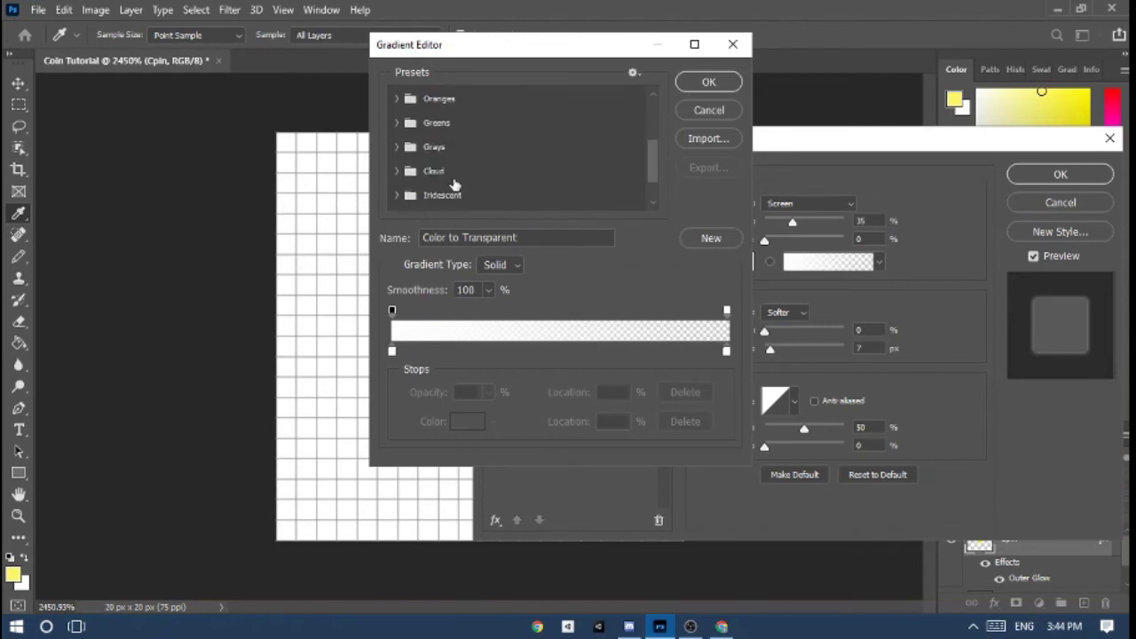
{"action": "scroll", "coordinate": [455, 184], "scroll_direction": "up", "scroll_amount": 4}
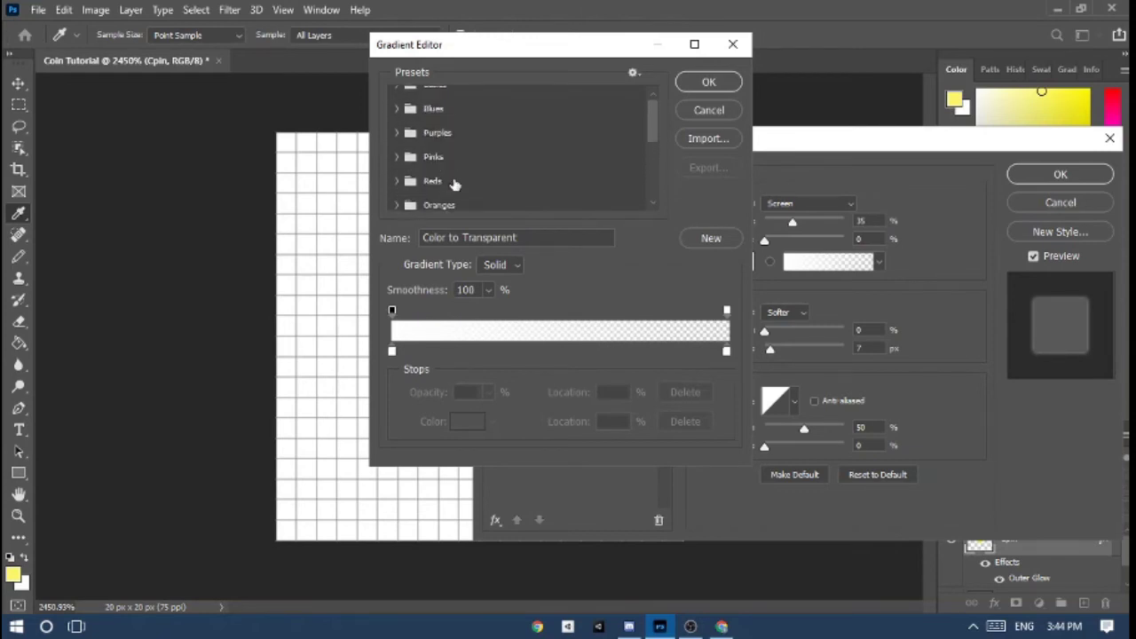
{"action": "left_click", "coordinate": [705, 110]}
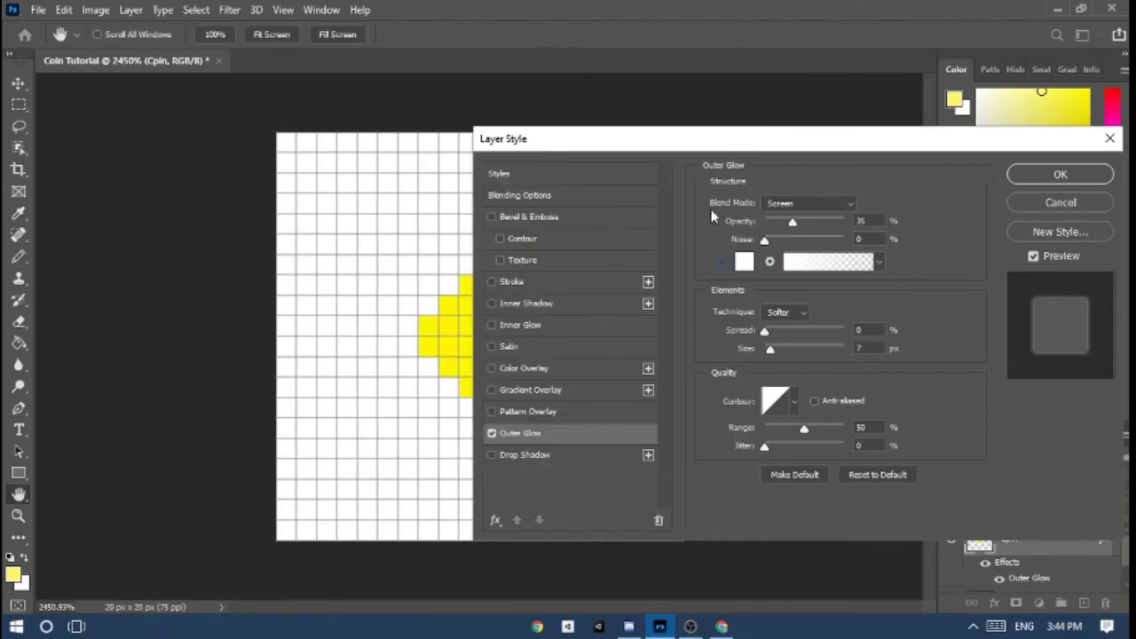
Step: Set the Outer Glow's colour to a solid golden yellow
{"action": "left_click", "coordinate": [743, 263]}
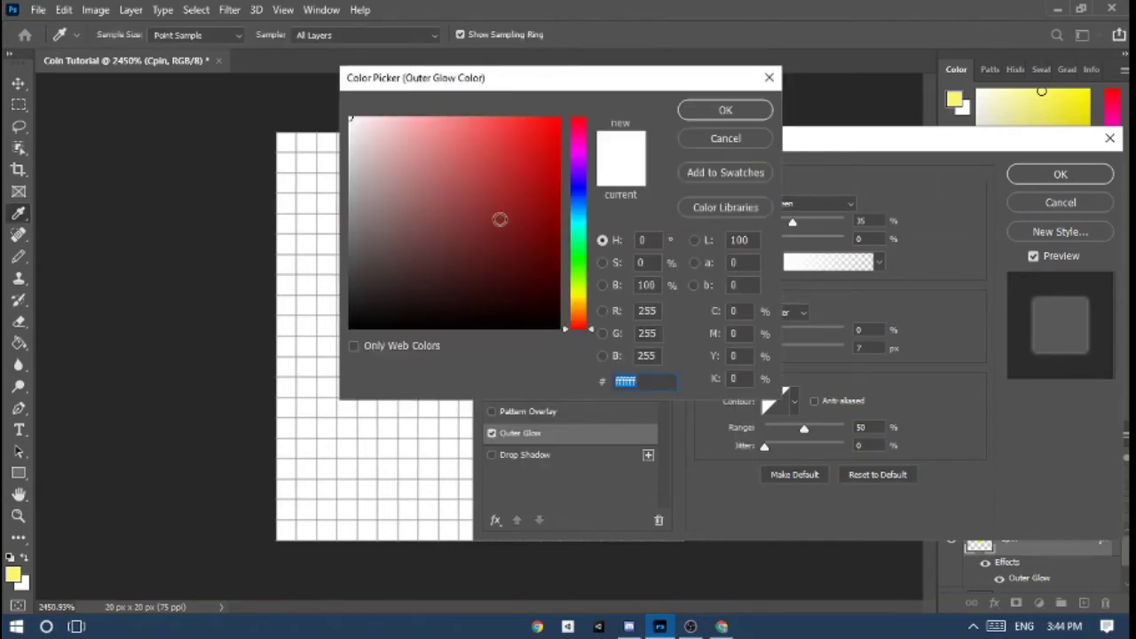
{"action": "left_click", "coordinate": [578, 300]}
{"action": "type", "text": "ffd700"}
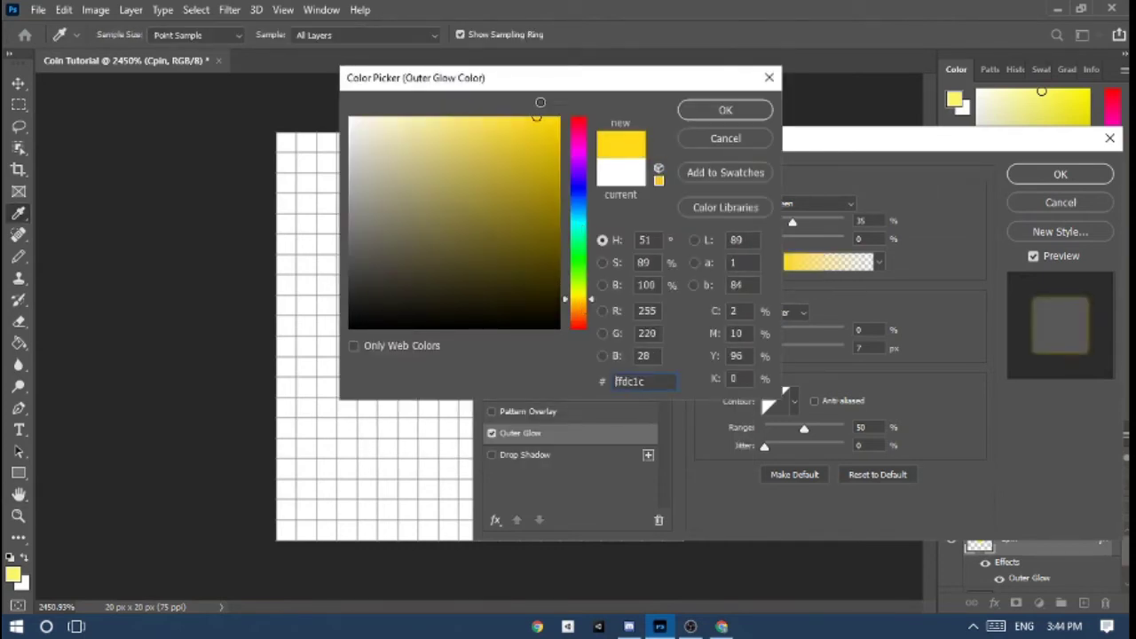
{"action": "key", "text": "Return"}
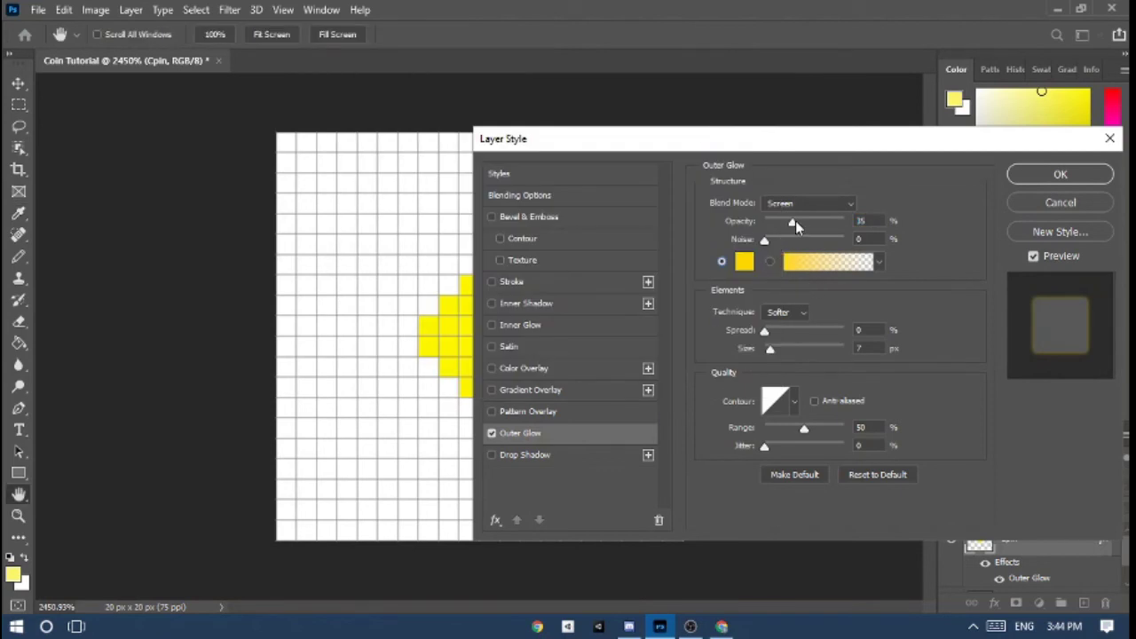
Step: Set the Outer Glow's opacity to 100% and its size to 215 px, and apply the layer style
{"action": "left_click_drag", "start_coordinate": [795, 224], "coordinate": [880, 226]}
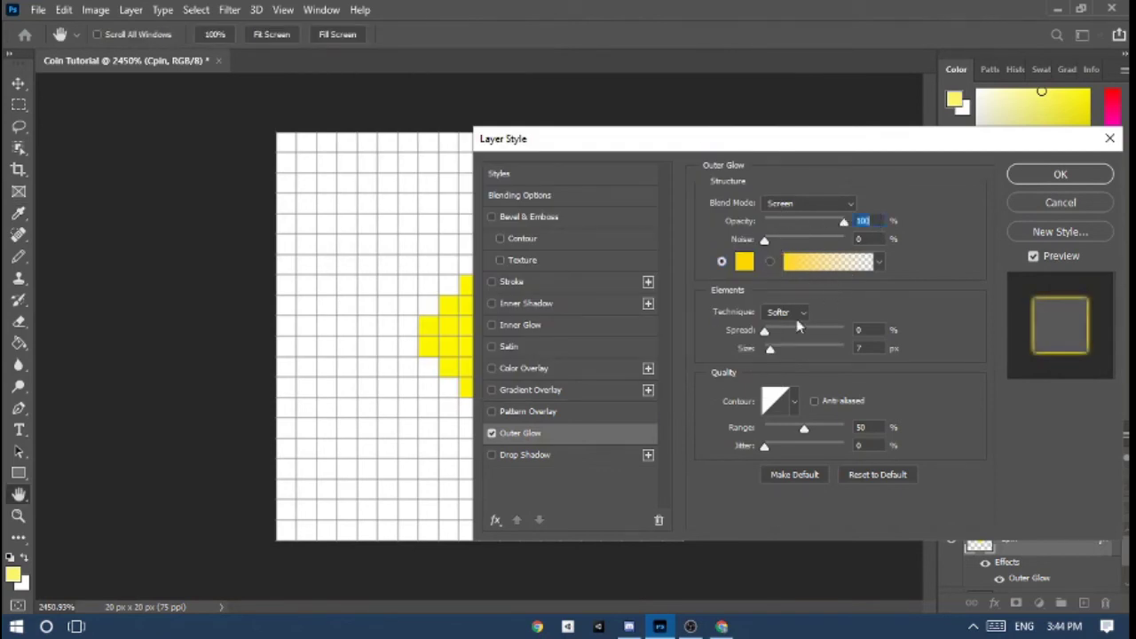
{"action": "left_click_drag", "start_coordinate": [765, 332], "coordinate": [838, 355]}
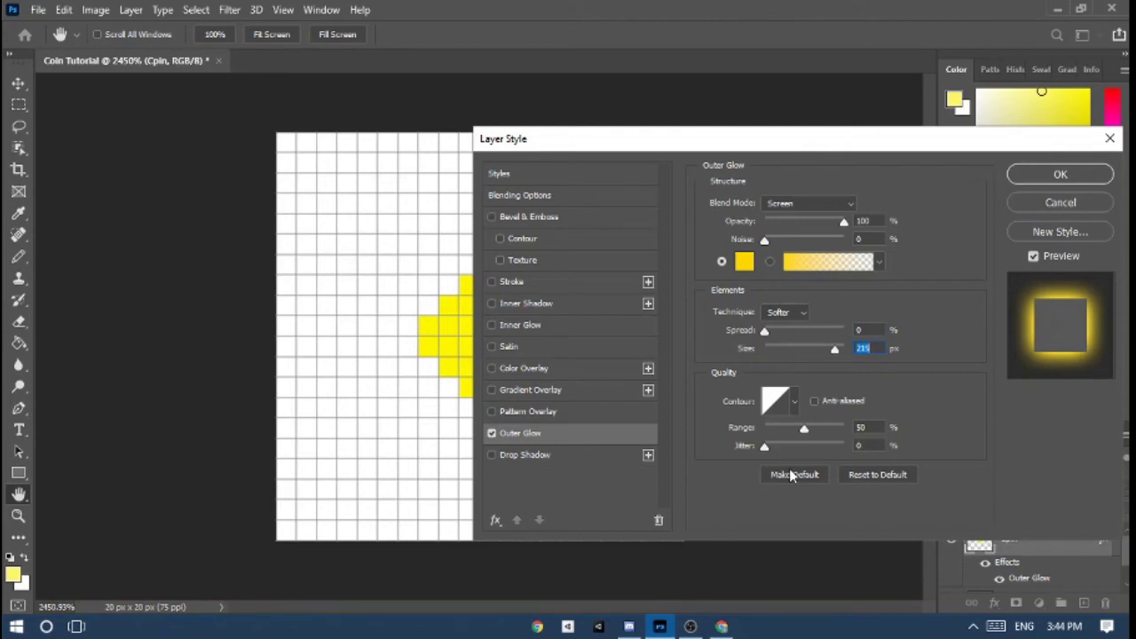
{"action": "left_click", "coordinate": [1011, 174]}
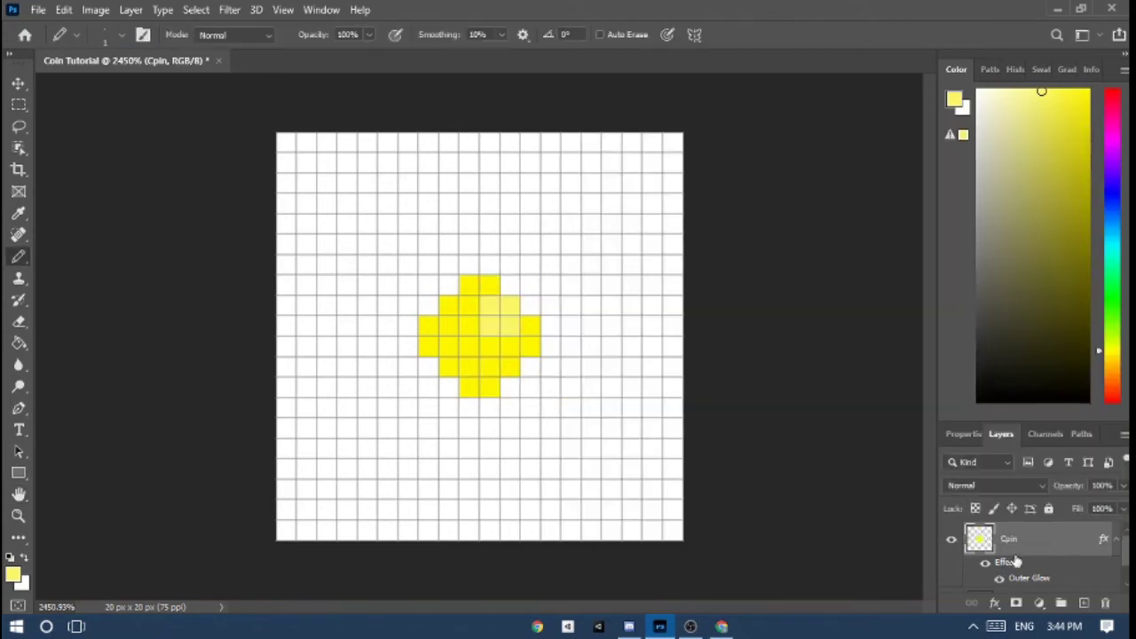
Step: Convert the locked Background into a regular layer named BG
{"action": "scroll", "coordinate": [1020, 559], "scroll_direction": "down", "scroll_amount": 1}
{"action": "left_click", "coordinate": [1018, 577]}
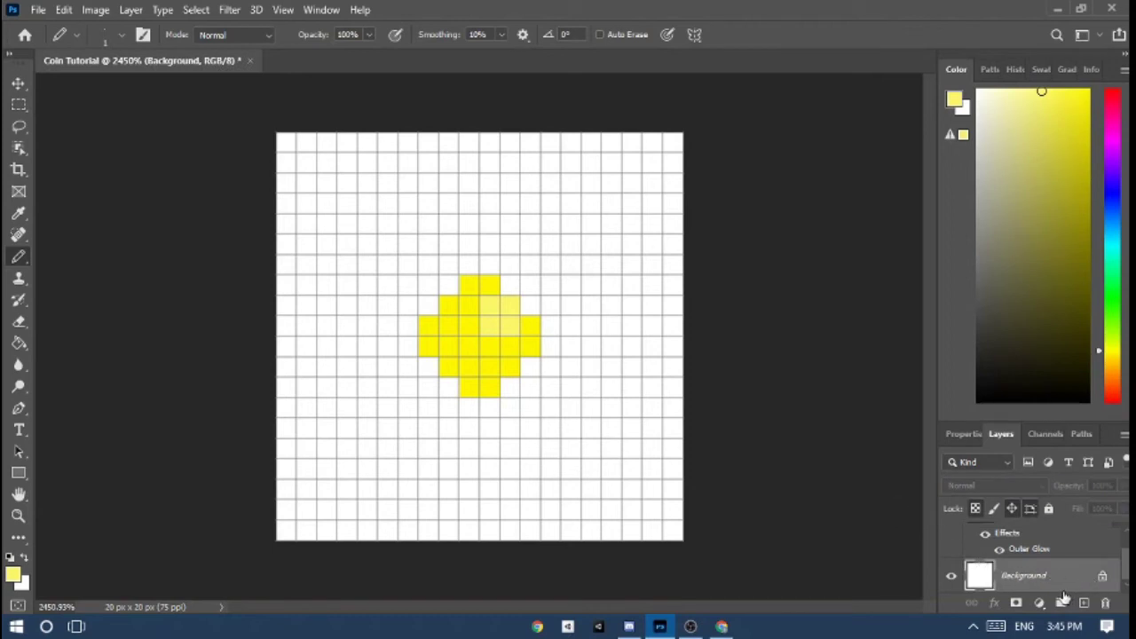
{"action": "scroll", "coordinate": [1075, 562], "scroll_direction": "up", "scroll_amount": 1}
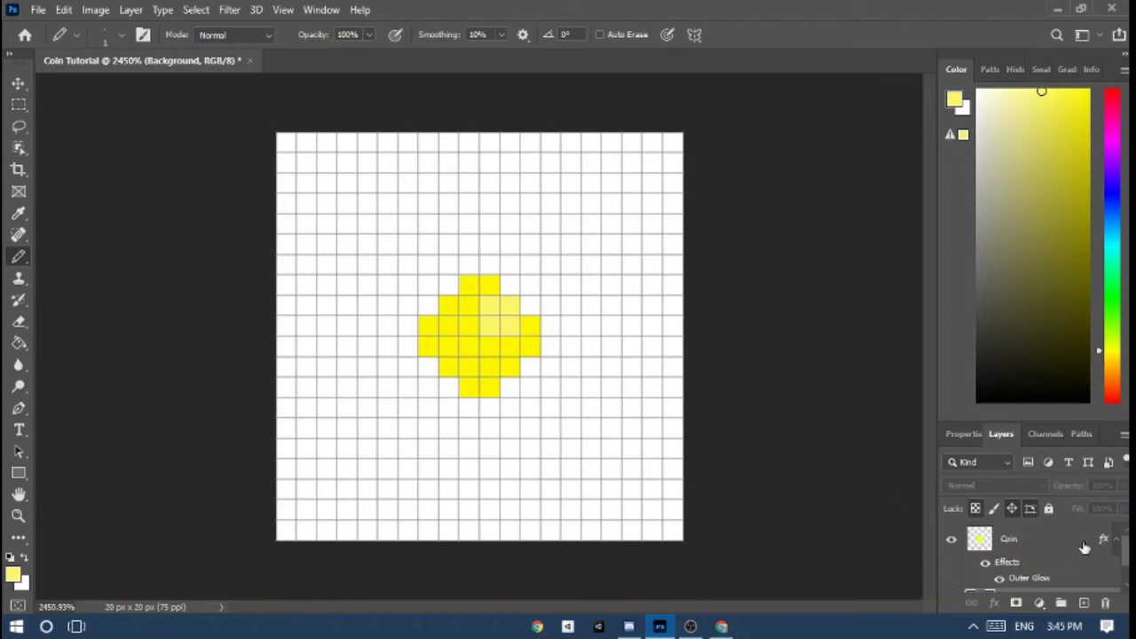
{"action": "scroll", "coordinate": [1084, 548], "scroll_direction": "down", "scroll_amount": 1}
{"action": "double_click", "coordinate": [1023, 579]}
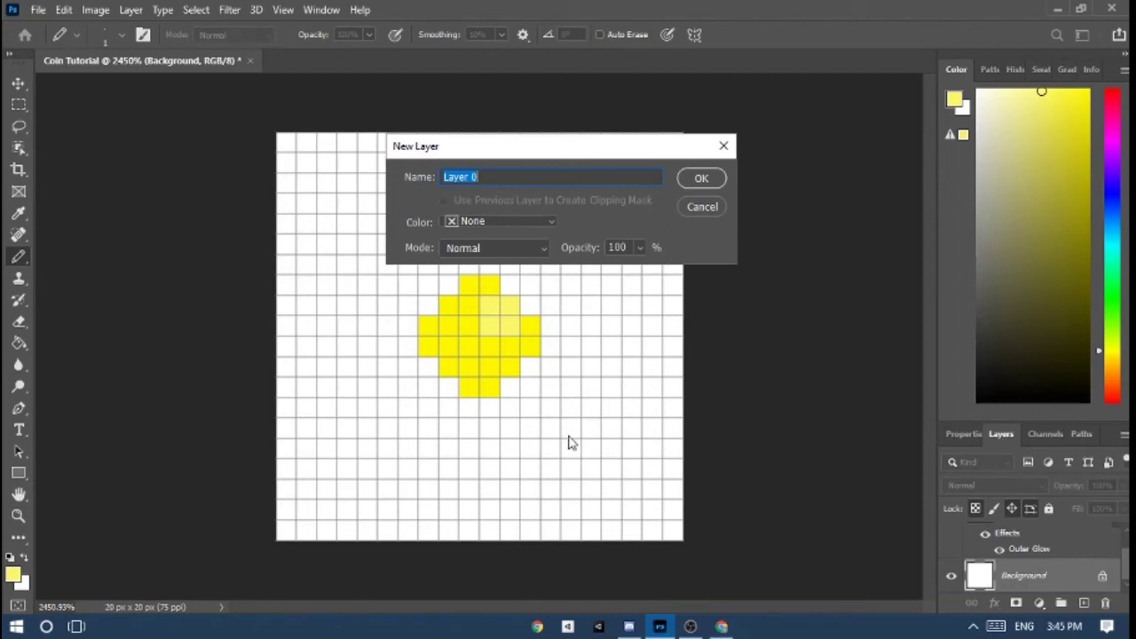
{"action": "type", "text": "BG"}
{"action": "key", "text": "Return"}
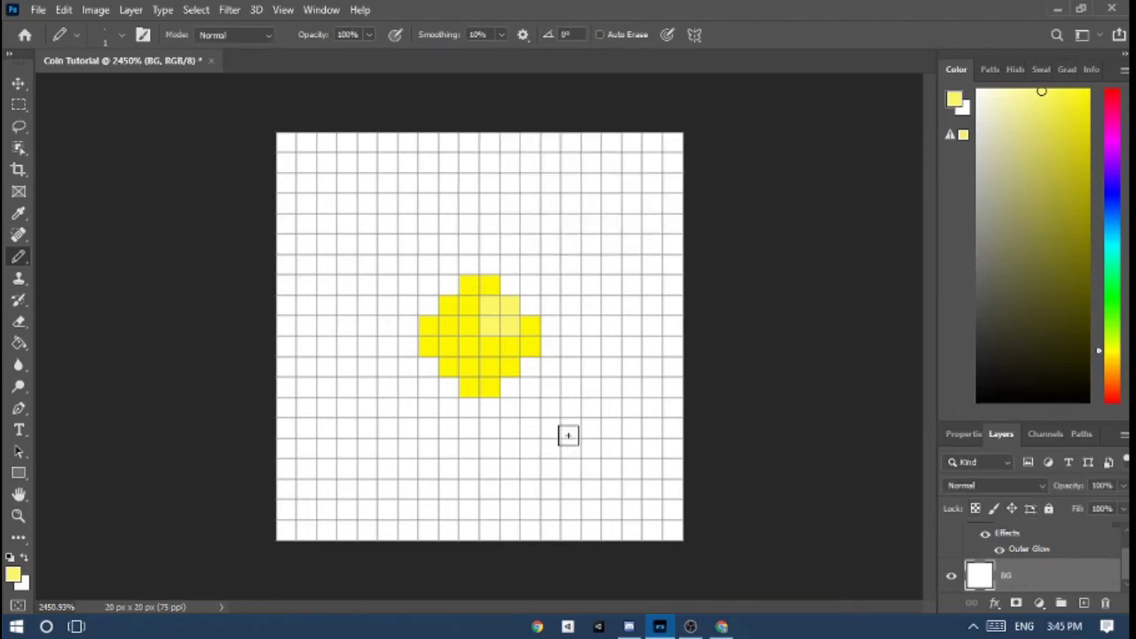
Step: Fill the BG layer with a medium yellowish grey using the Paint Bucket tool
{"action": "left_click", "coordinate": [19, 344]}
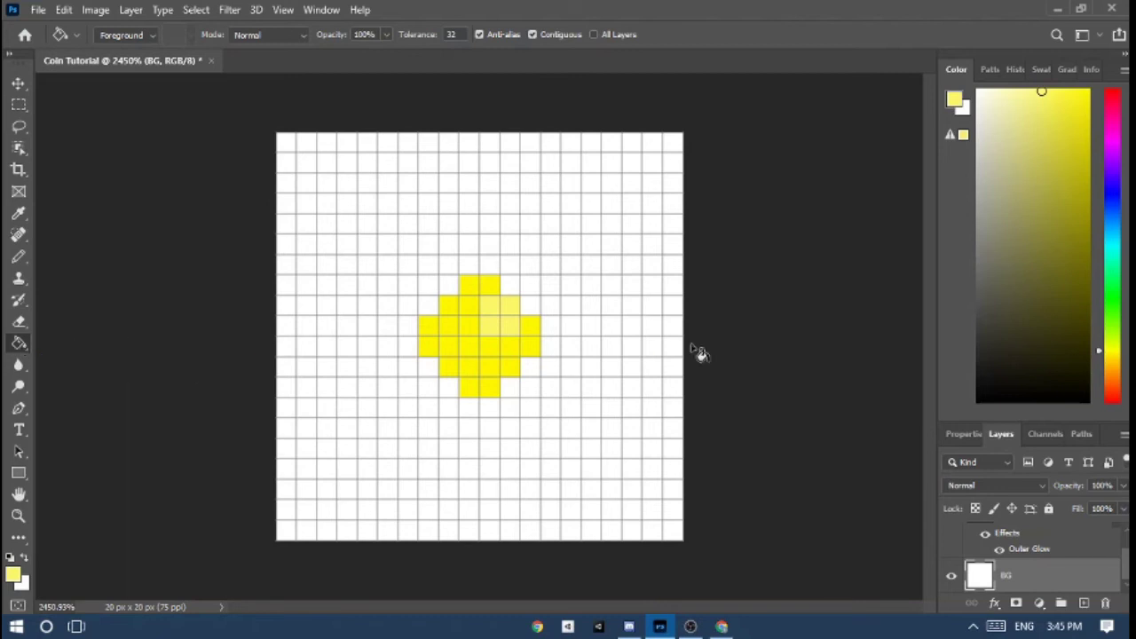
{"action": "left_click", "coordinate": [1018, 265]}
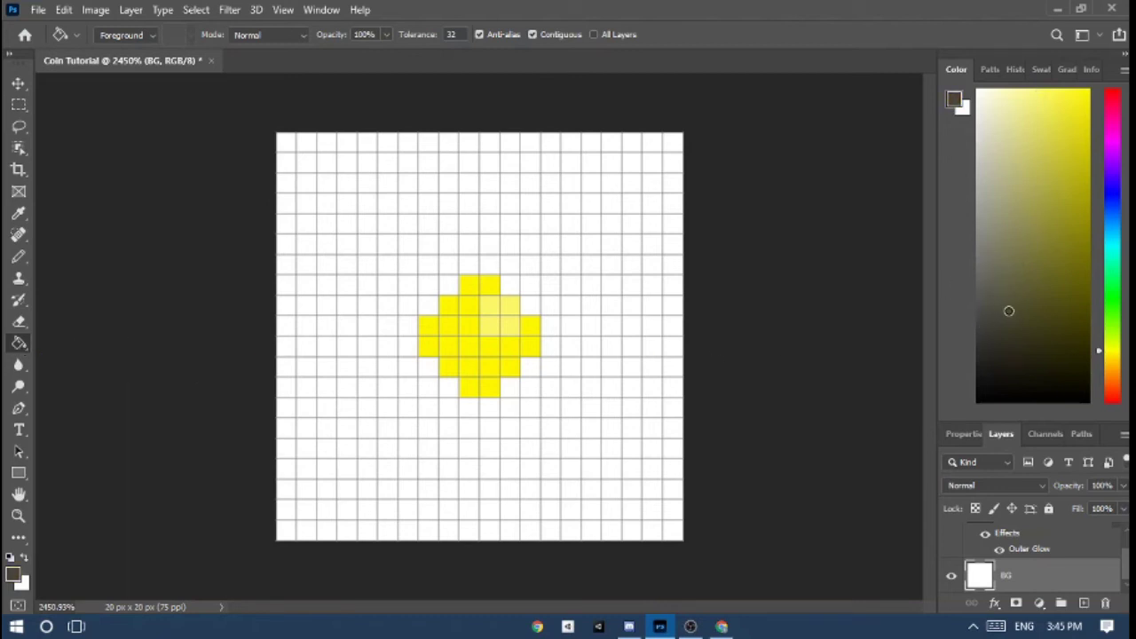
{"action": "left_click", "coordinate": [1019, 254]}
{"action": "left_click_drag", "start_coordinate": [1019, 253], "coordinate": [1000, 245]}
{"action": "left_click", "coordinate": [625, 464]}
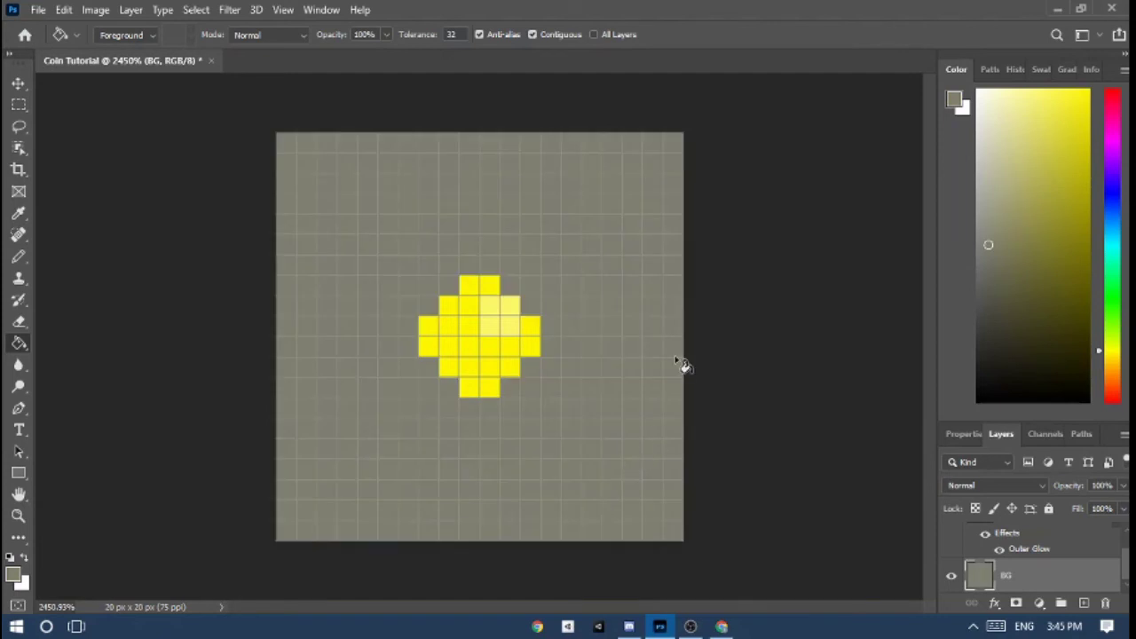
Step: Toggle the coin layer's Outer Glow off and on in its layer style, and reset the glow to its default settings
{"action": "scroll", "coordinate": [1019, 543], "scroll_direction": "up", "scroll_amount": 1}
{"action": "double_click", "coordinate": [1015, 539]}
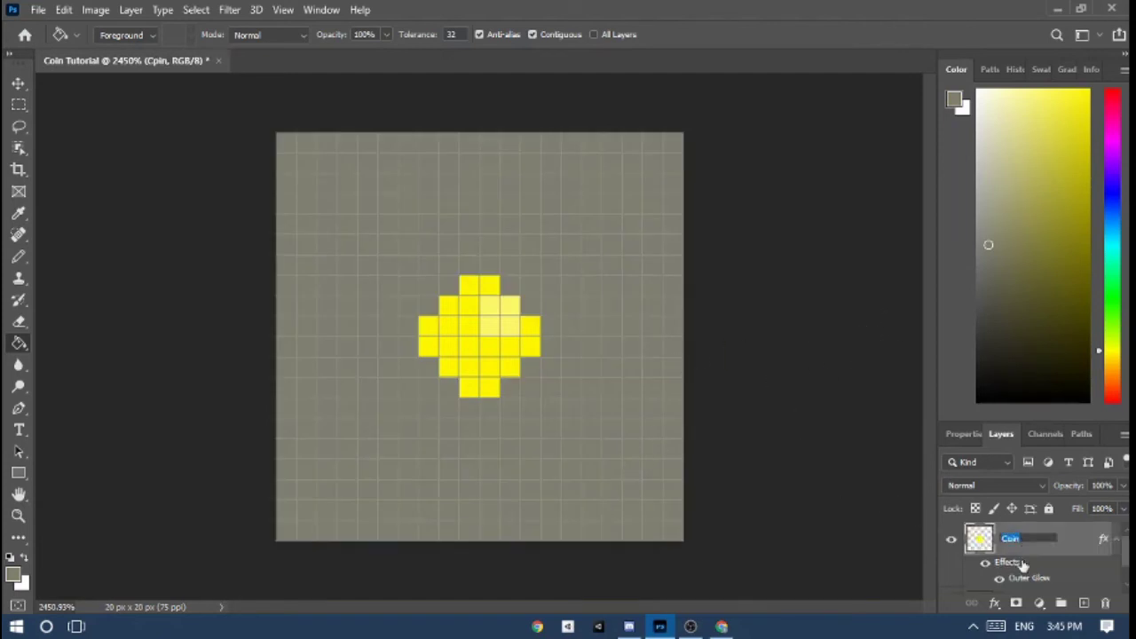
{"action": "left_click", "coordinate": [980, 537]}
{"action": "double_click", "coordinate": [980, 538]}
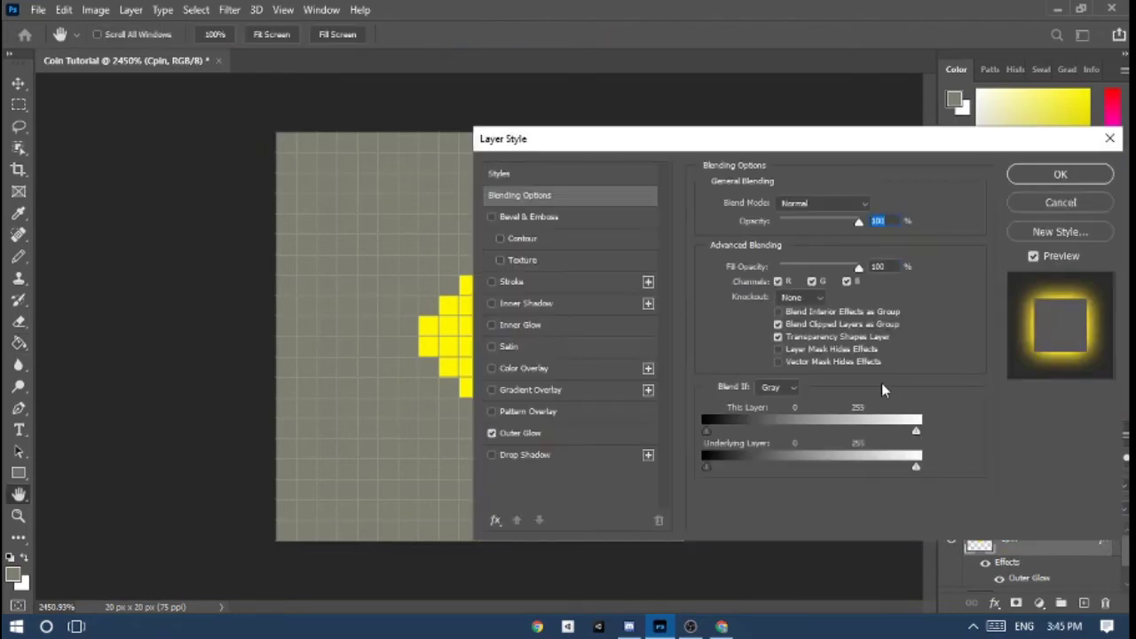
{"action": "mouse_move", "coordinate": [704, 431]}
{"action": "left_mouse_down"}
{"action": "mouse_move", "coordinate": [724, 433]}
{"action": "mouse_move", "coordinate": [707, 431]}
{"action": "left_mouse_up"}
{"action": "left_click", "coordinate": [522, 438]}
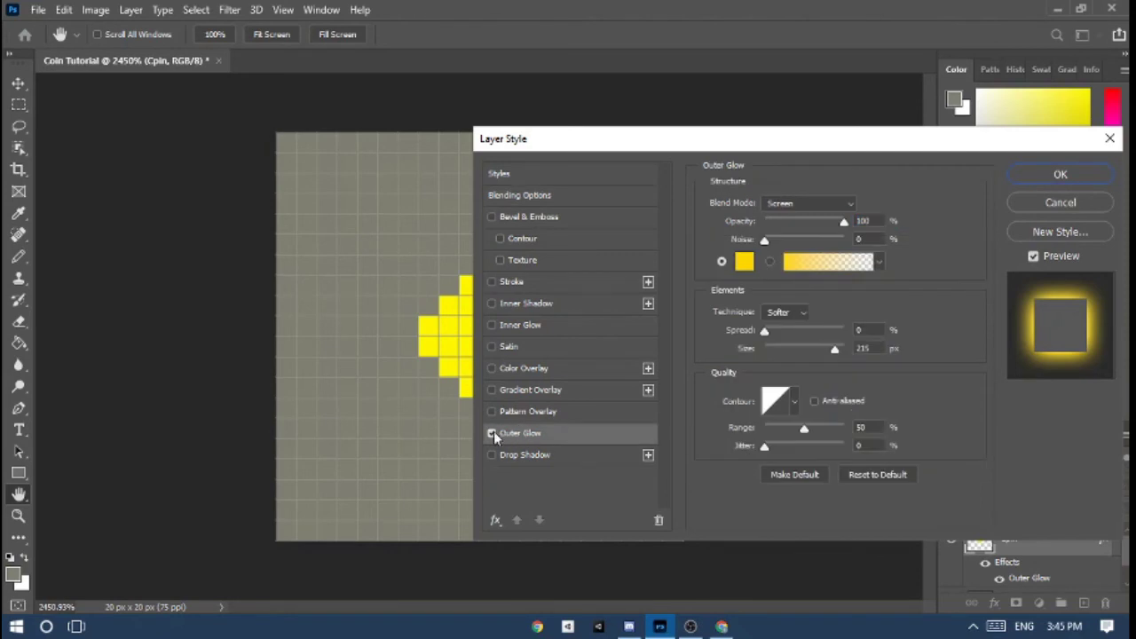
{"action": "left_click", "coordinate": [492, 433]}
{"action": "left_click", "coordinate": [493, 433]}
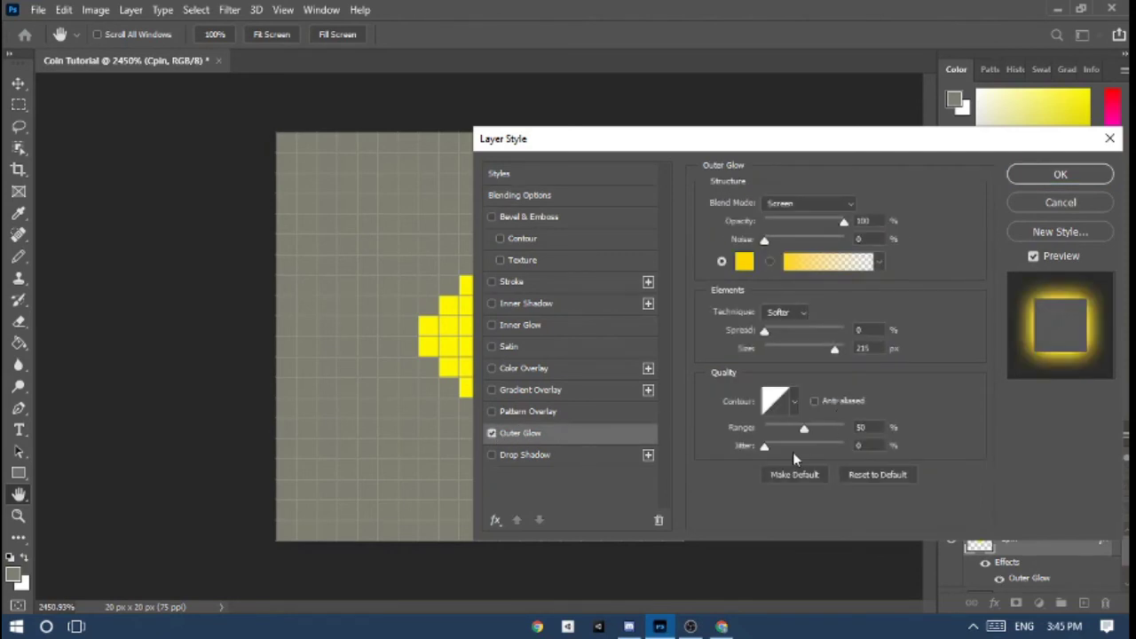
{"action": "left_click", "coordinate": [905, 474]}
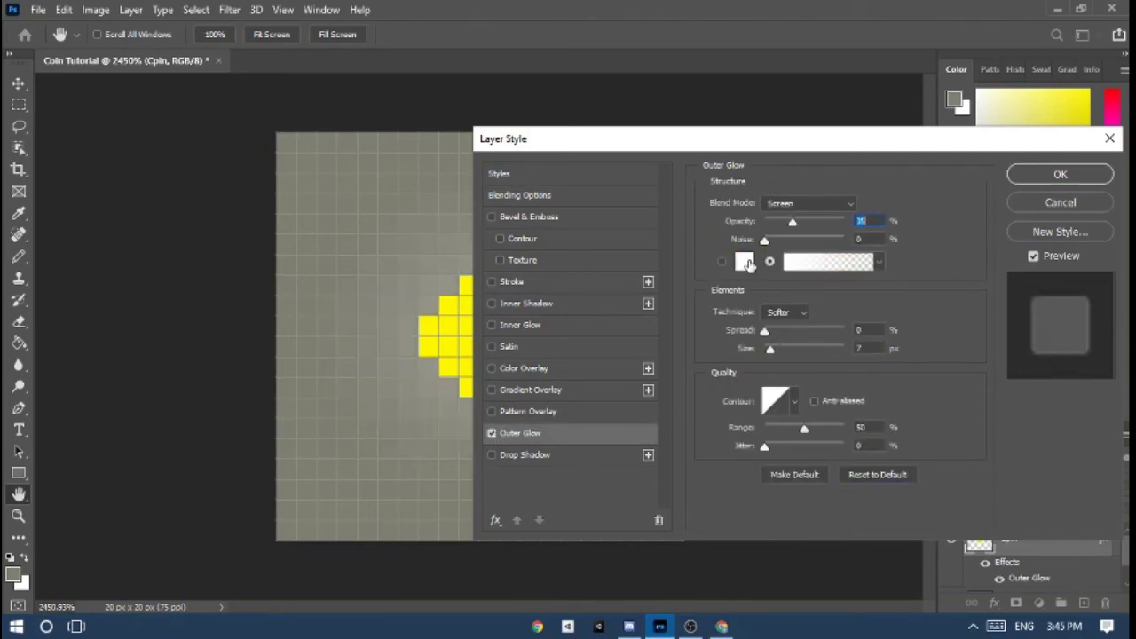
Step: Set the Outer Glow's colour to bright saturated yellow
{"action": "left_click", "coordinate": [747, 262]}
{"action": "left_click", "coordinate": [577, 298]}
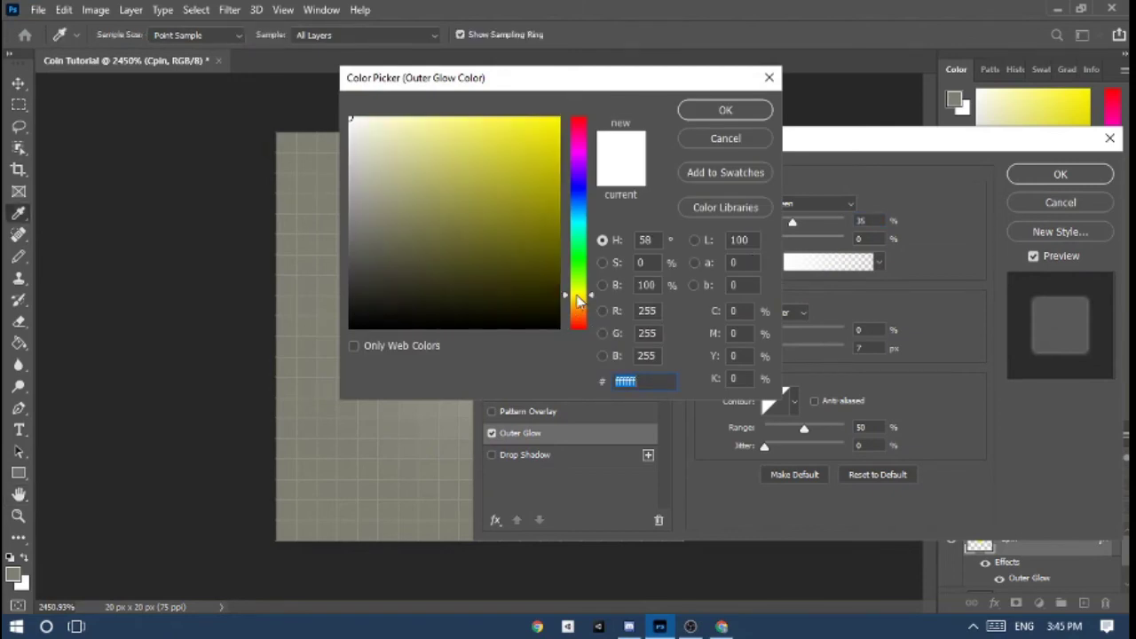
{"action": "left_click", "coordinate": [544, 251]}
{"action": "left_click", "coordinate": [558, 119]}
{"action": "left_click", "coordinate": [725, 109]}
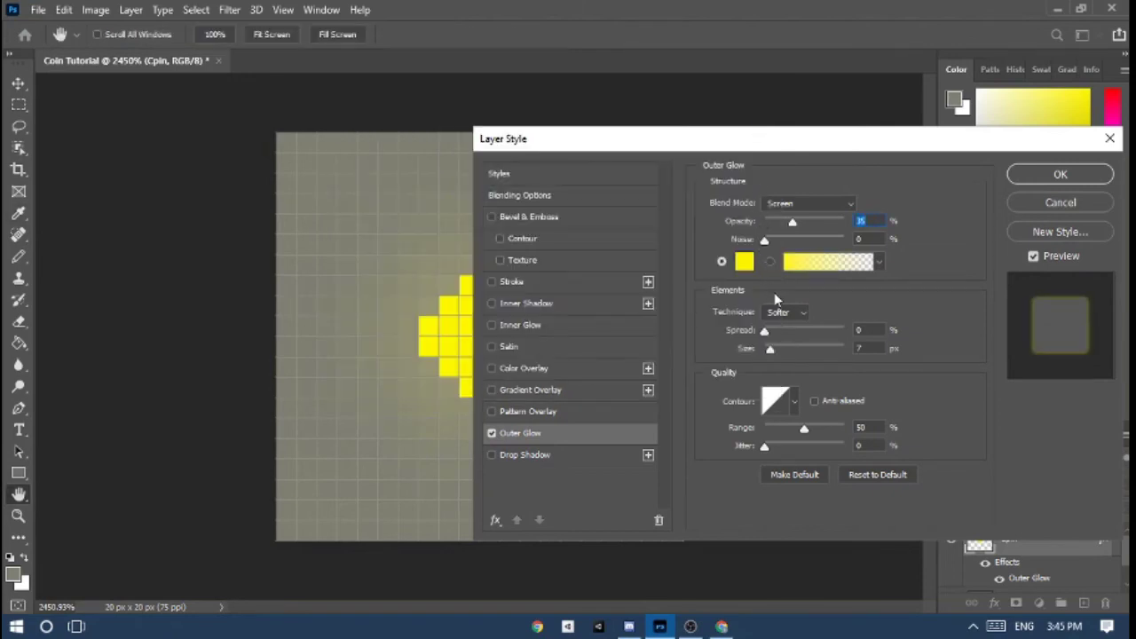
Step: Set the Outer Glow's spread to 34% and its opacity to 60%
{"action": "left_click_drag", "start_coordinate": [771, 332], "coordinate": [771, 356]}
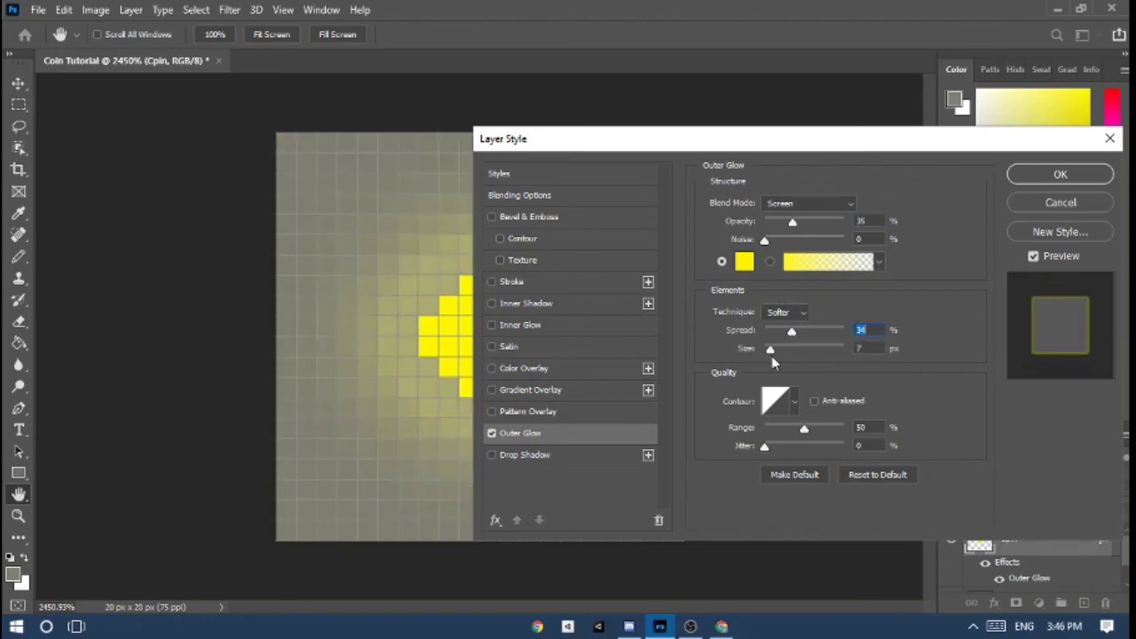
{"action": "mouse_move", "coordinate": [728, 144]}
{"action": "left_mouse_down"}
{"action": "mouse_move", "coordinate": [334, 539]}
{"action": "mouse_move", "coordinate": [666, 162]}
{"action": "mouse_move", "coordinate": [668, 130]}
{"action": "mouse_move", "coordinate": [735, 127]}
{"action": "left_mouse_up"}
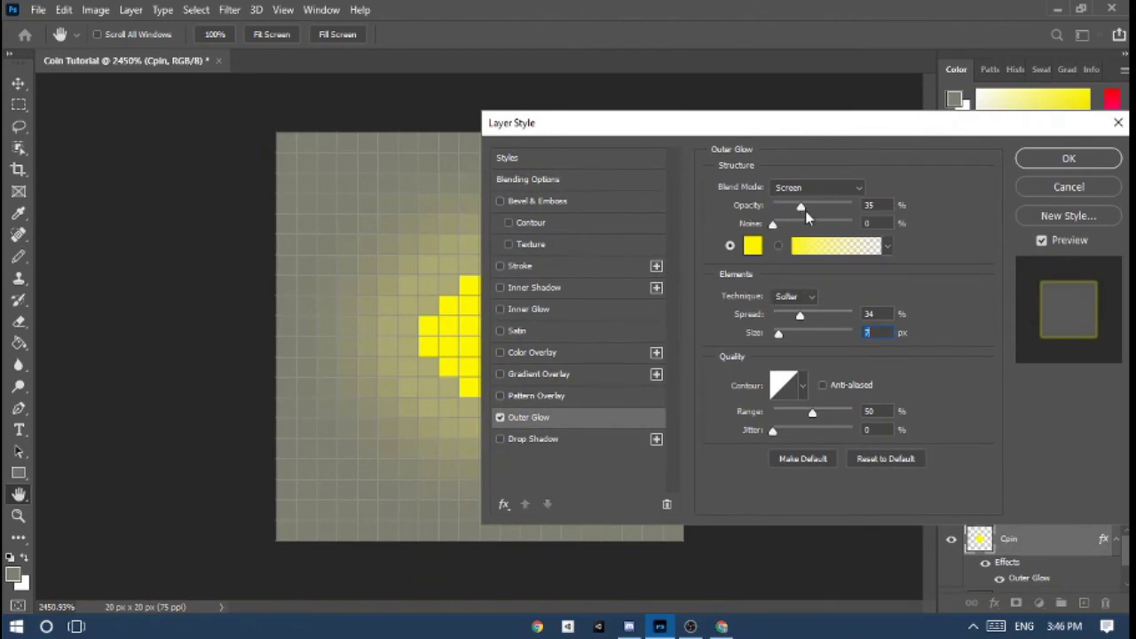
{"action": "left_click_drag", "start_coordinate": [801, 207], "coordinate": [840, 209]}
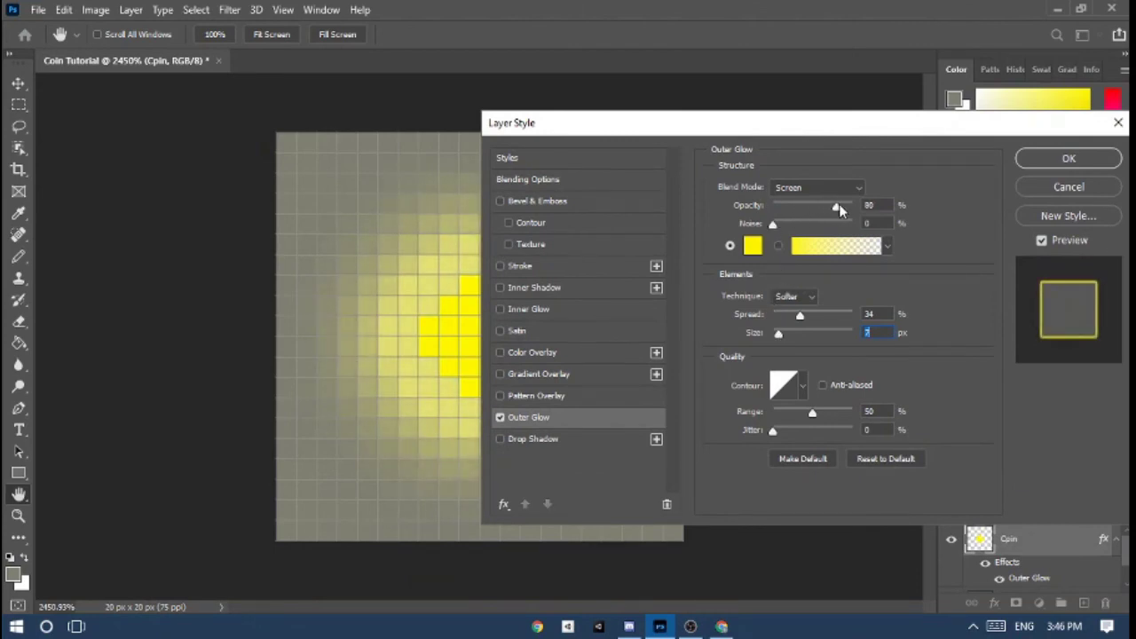
{"action": "left_click_drag", "start_coordinate": [815, 129], "coordinate": [787, 406]}
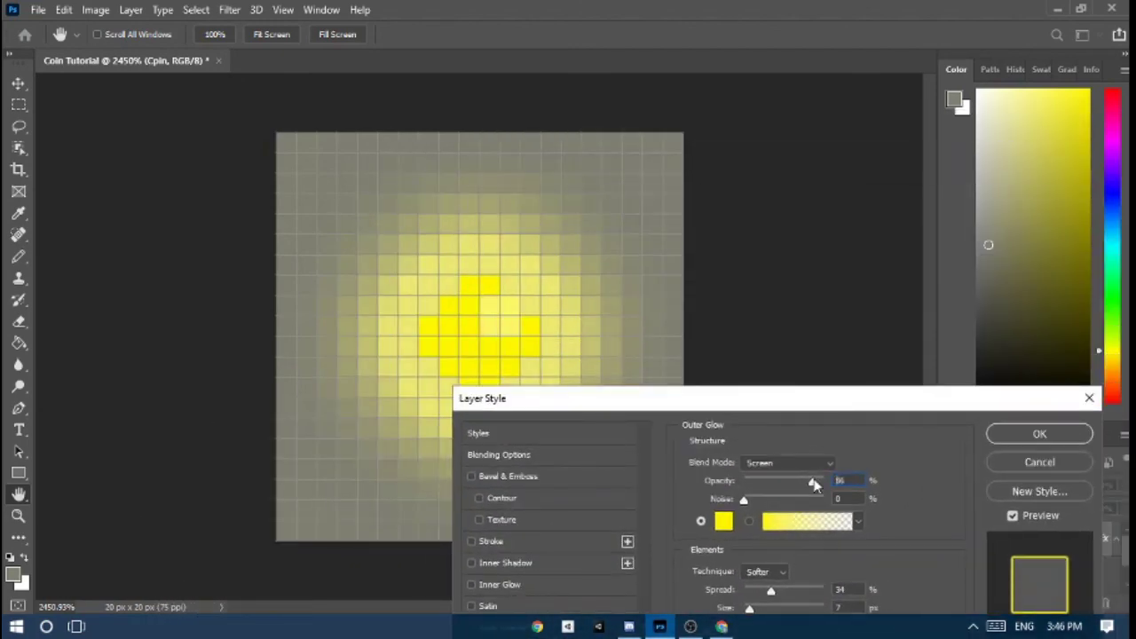
{"action": "left_click_drag", "start_coordinate": [806, 481], "coordinate": [795, 482]}
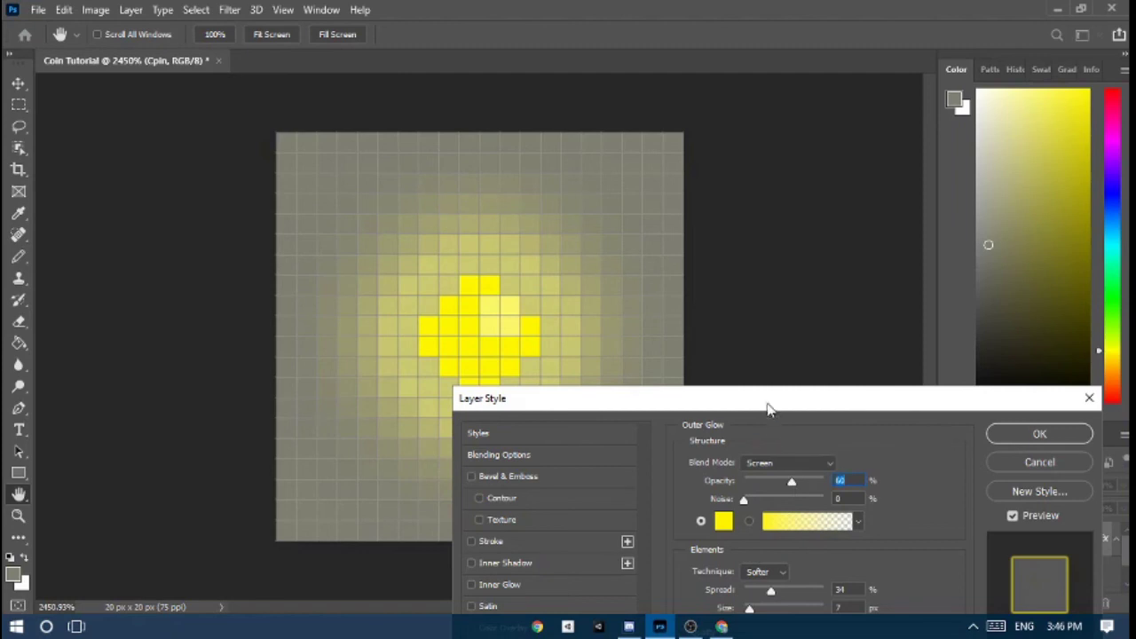
Step: Keep the Outer Glow's technique at Softer and its noise at 0%, and apply the layer style
{"action": "left_click_drag", "start_coordinate": [769, 401], "coordinate": [762, 123]}
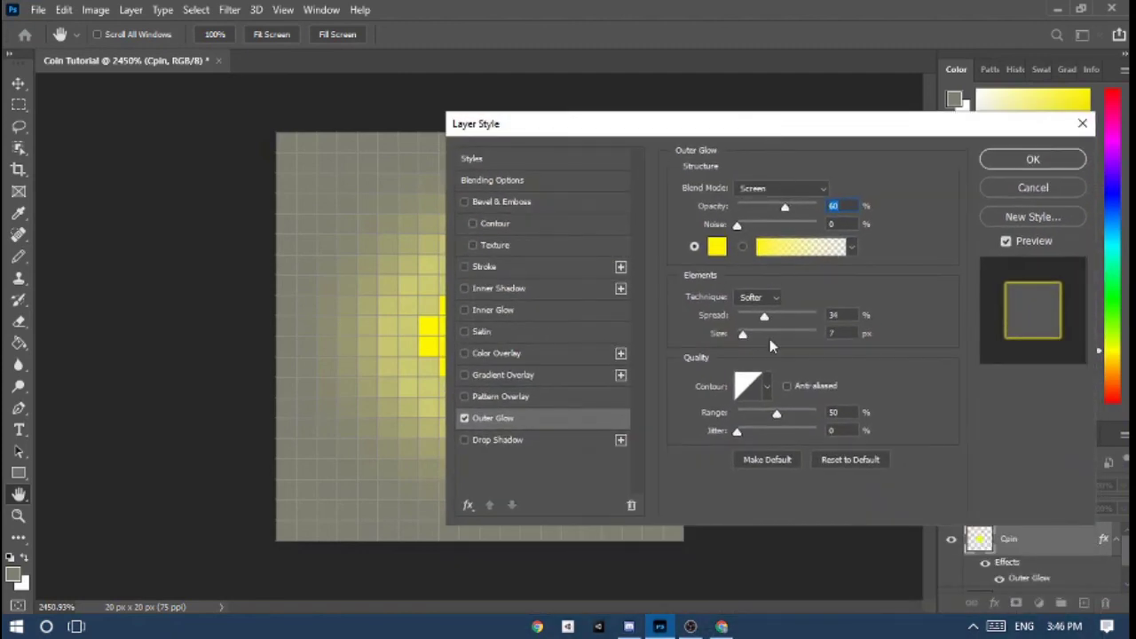
{"action": "left_click", "coordinate": [769, 303]}
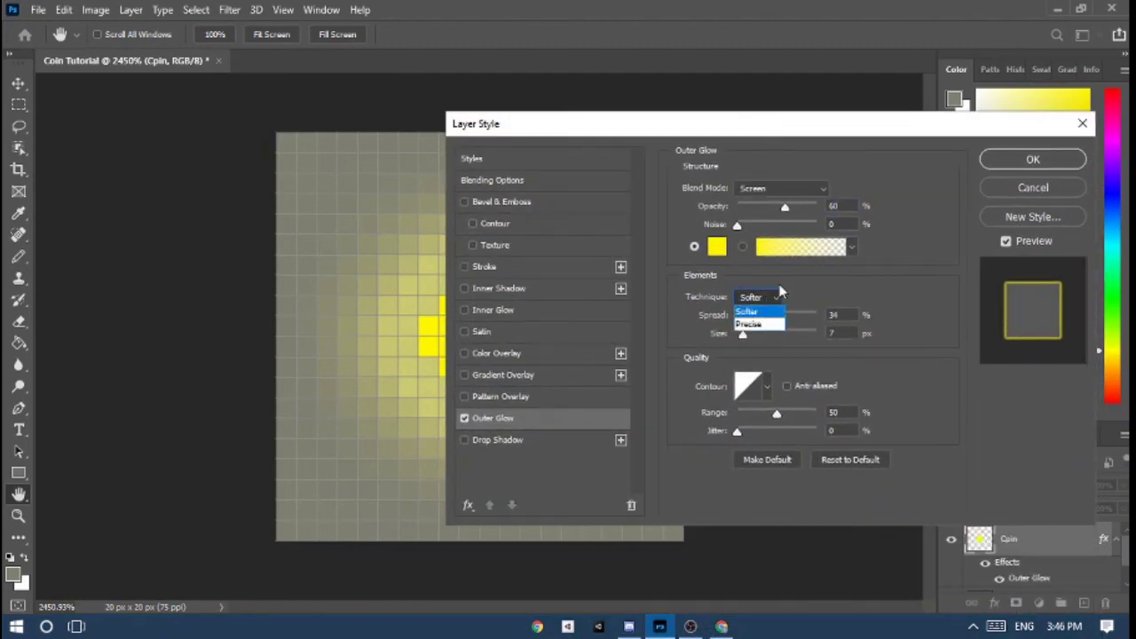
{"action": "left_click", "coordinate": [761, 312]}
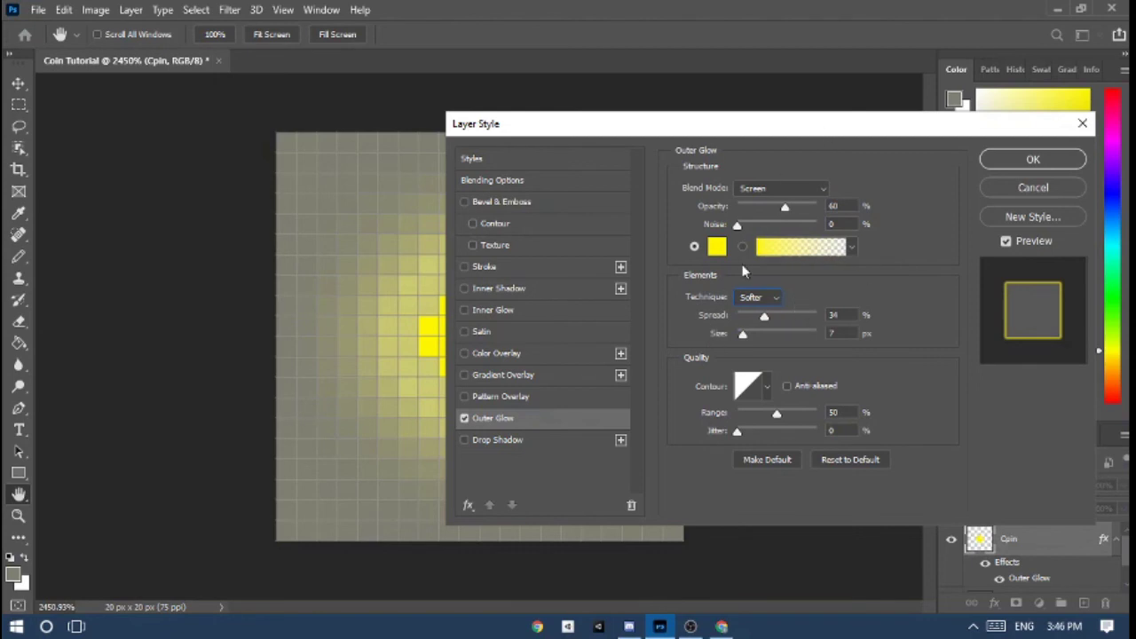
{"action": "left_click_drag", "start_coordinate": [714, 137], "coordinate": [720, 447]}
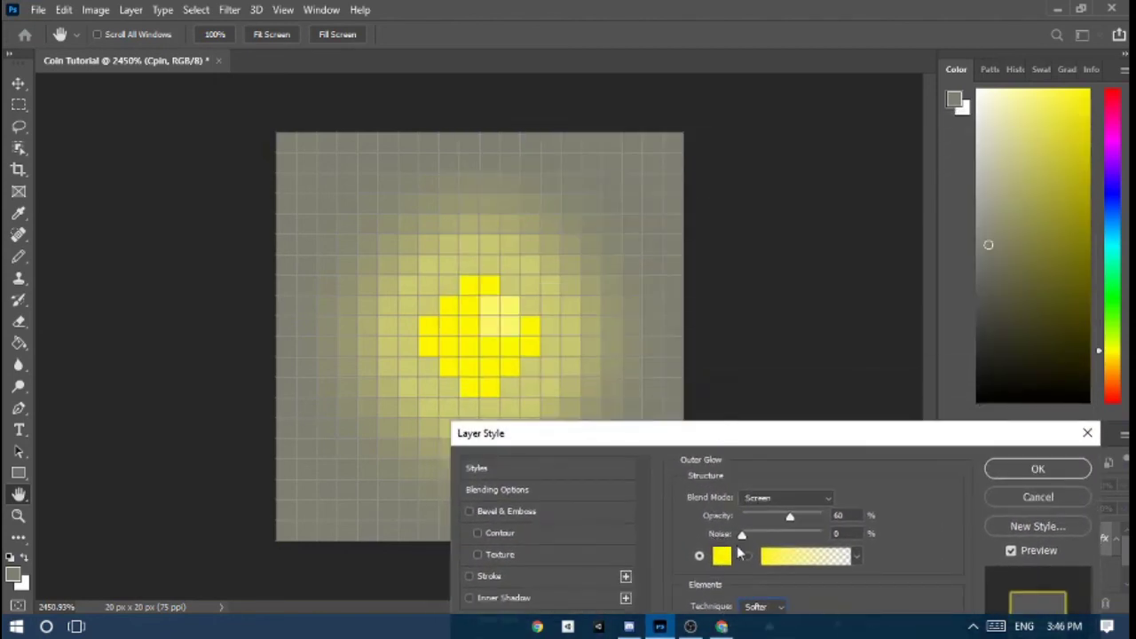
{"action": "left_click_drag", "start_coordinate": [743, 537], "coordinate": [739, 561]}
{"action": "left_click_drag", "start_coordinate": [795, 434], "coordinate": [825, 238]}
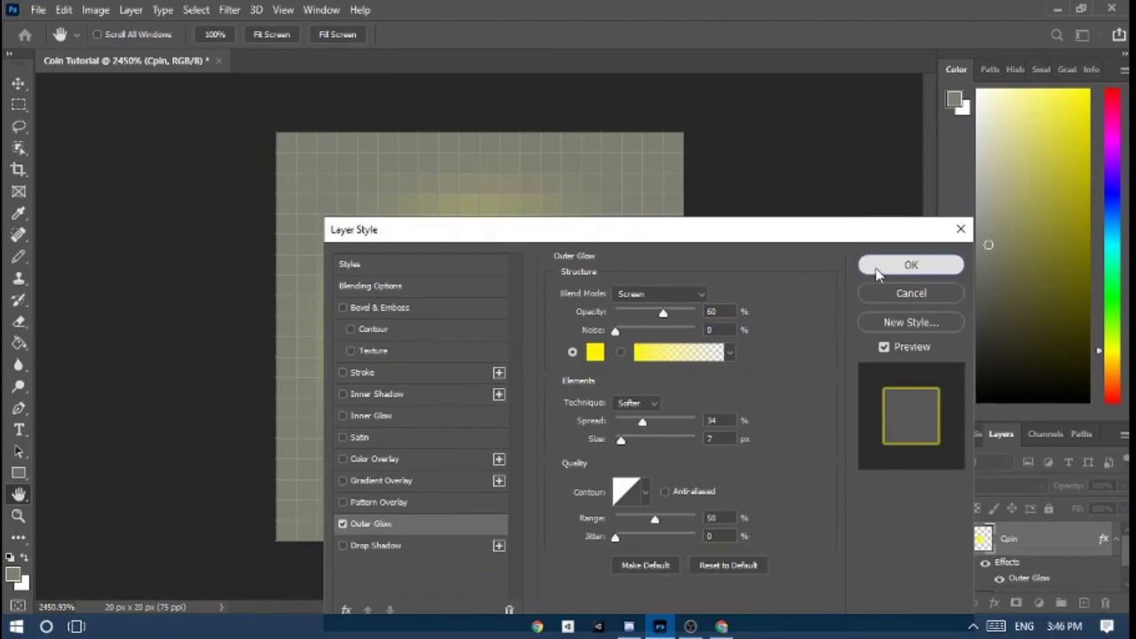
{"action": "left_click", "coordinate": [931, 264]}
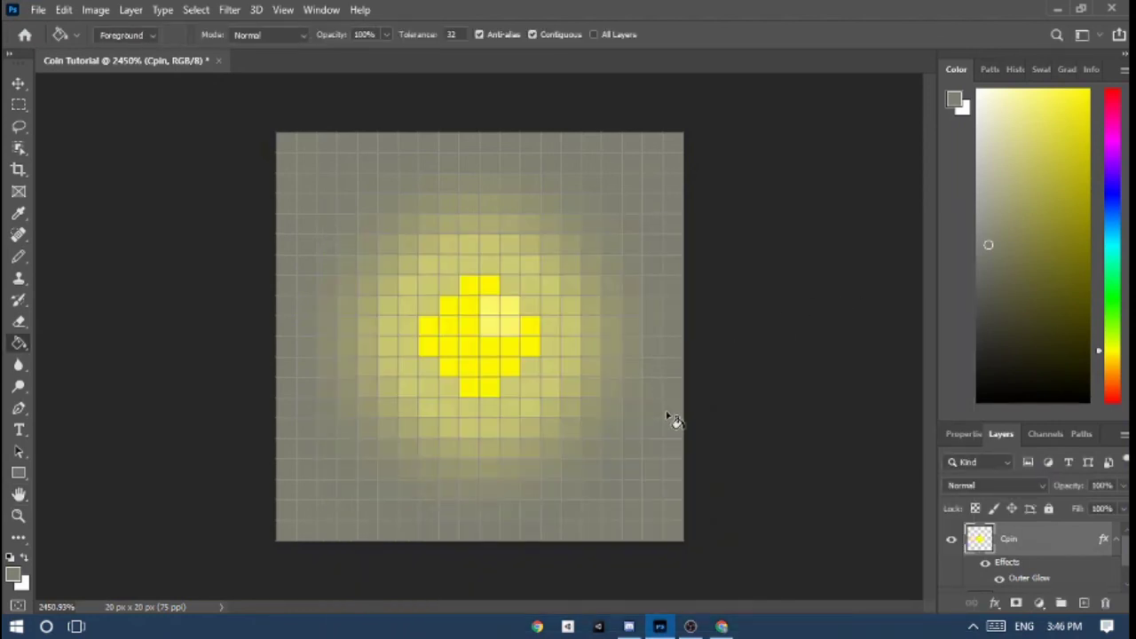
Step: Examine the glowing coin in the full-screen modes and at several magnifications, and return to the standard screen mode
{"action": "scroll", "coordinate": [426, 406], "scroll_direction": "down", "scroll_amount": 1}
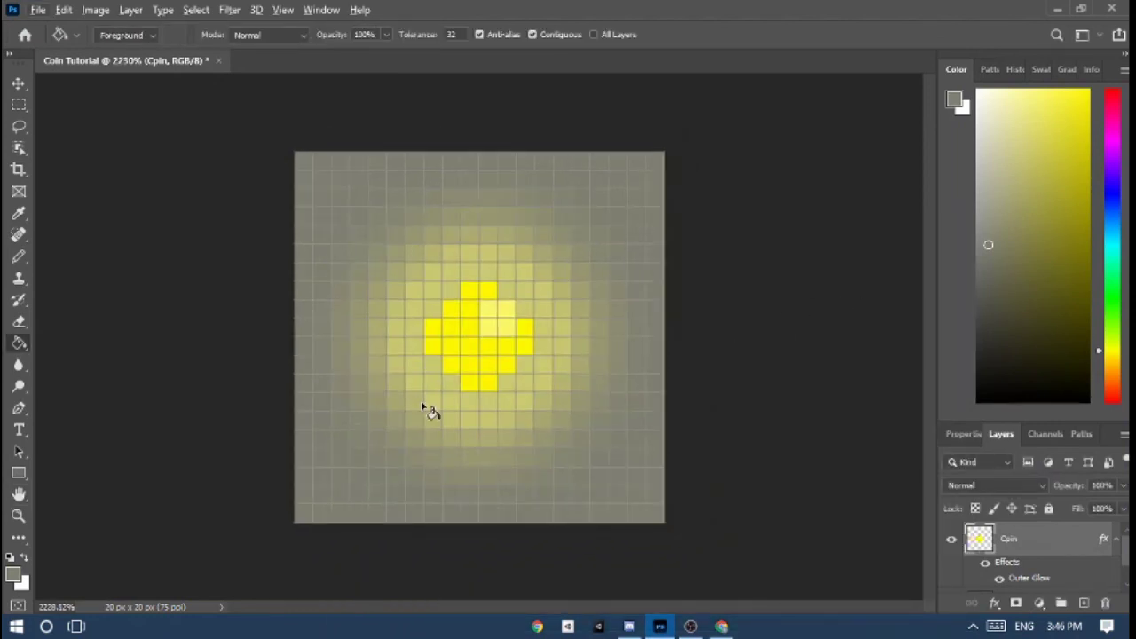
{"action": "key", "text": "f"}
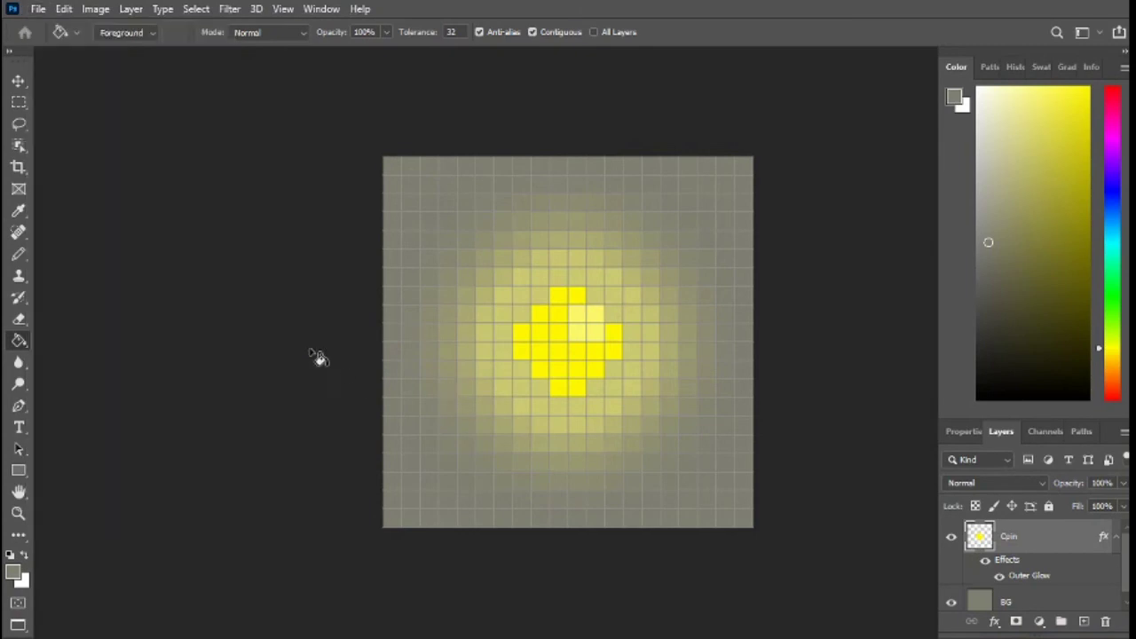
{"action": "scroll", "coordinate": [315, 356], "scroll_direction": "down", "scroll_amount": 3}
{"action": "scroll", "coordinate": [316, 364], "scroll_direction": "up", "scroll_amount": 2}
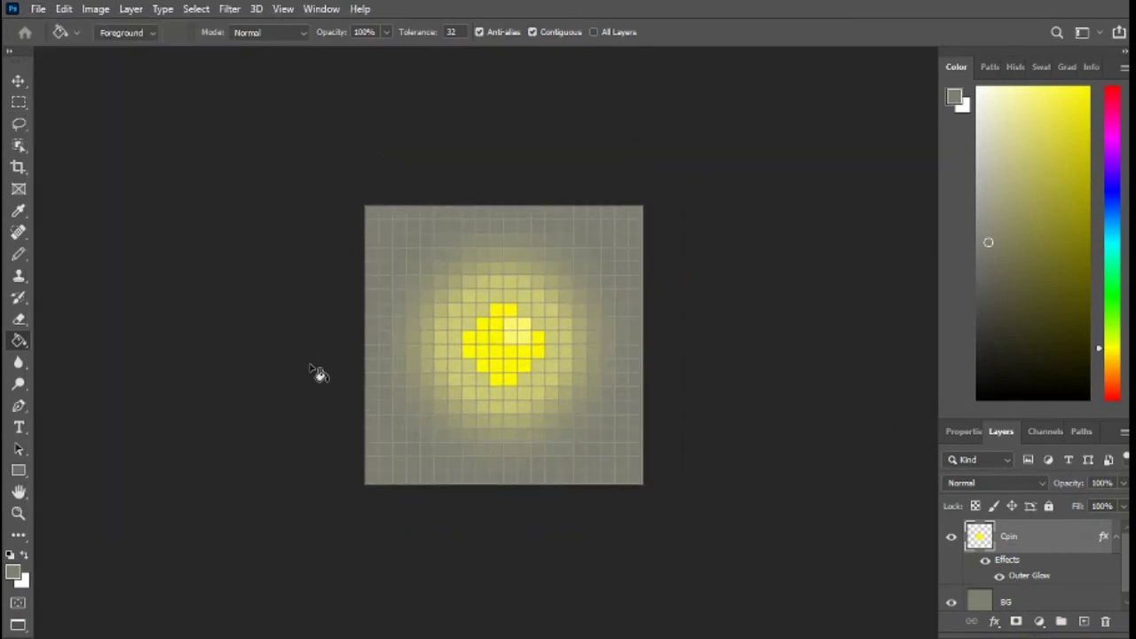
{"action": "key", "text": "f"}
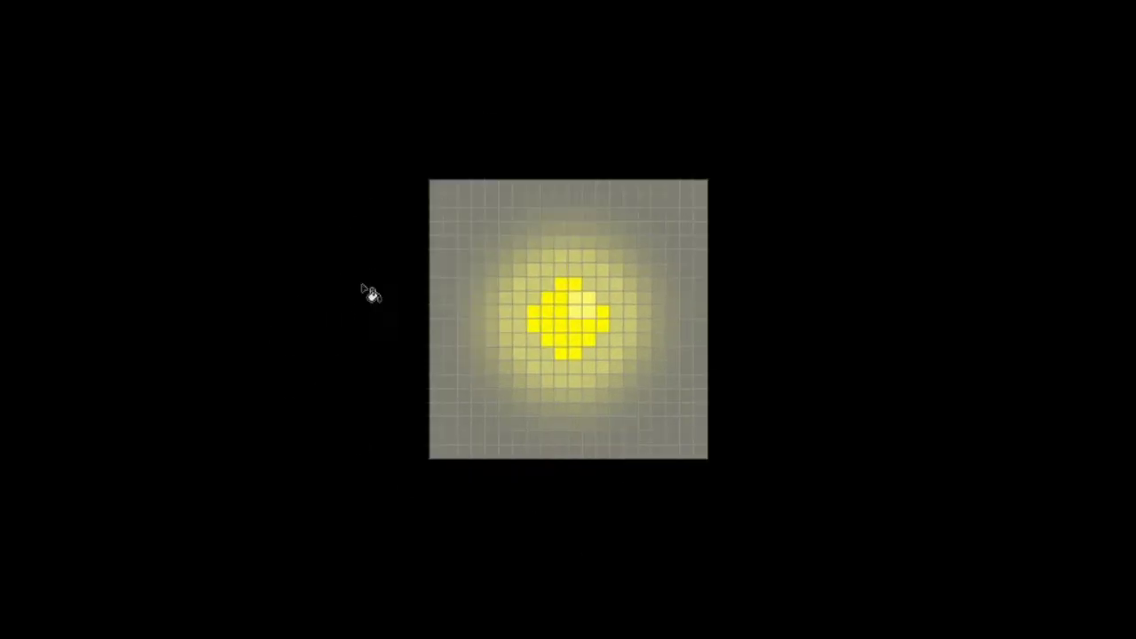
{"action": "scroll", "coordinate": [727, 297], "scroll_direction": "down", "scroll_amount": 2}
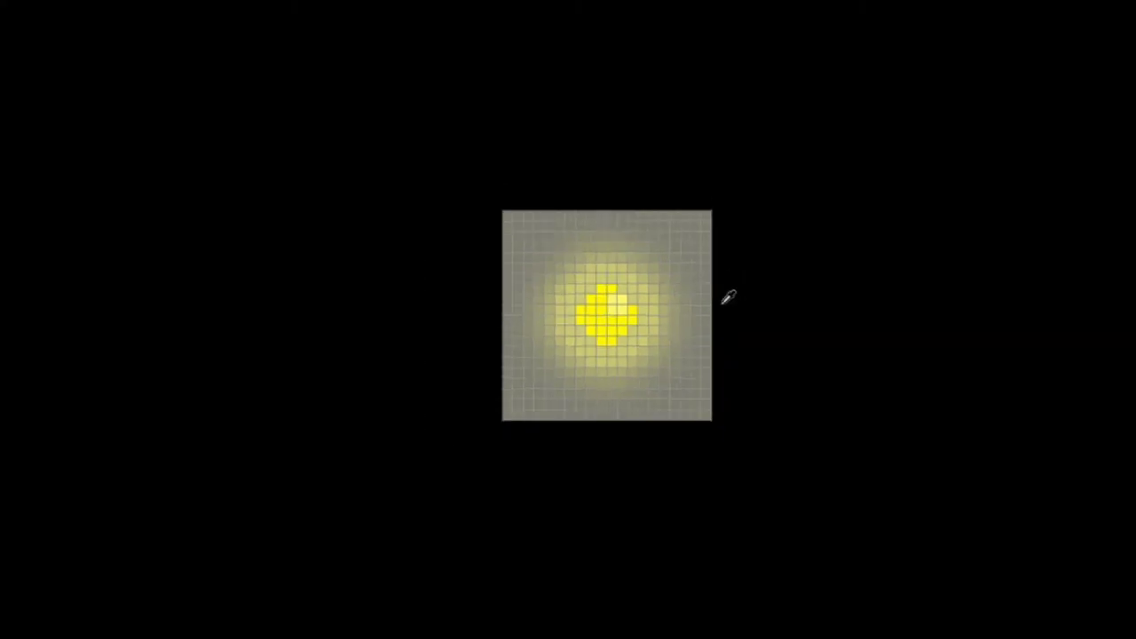
{"action": "scroll", "coordinate": [675, 330], "scroll_direction": "up", "scroll_amount": 1}
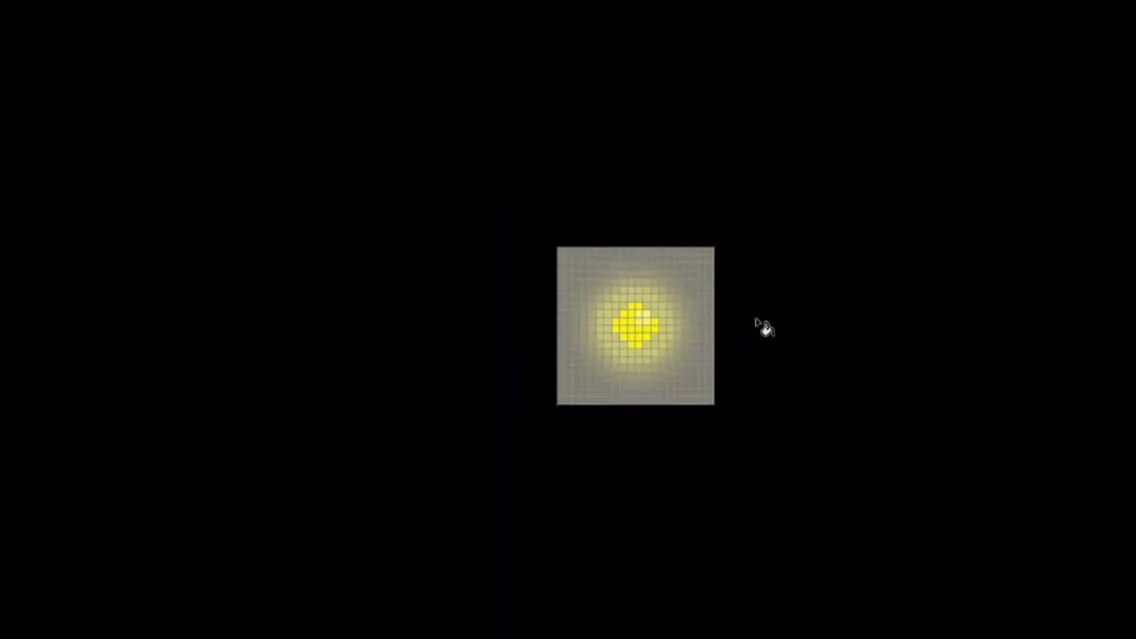
{"action": "scroll", "coordinate": [693, 289], "scroll_direction": "down", "scroll_amount": 3}
{"action": "scroll", "coordinate": [696, 282], "scroll_direction": "up", "scroll_amount": 1}
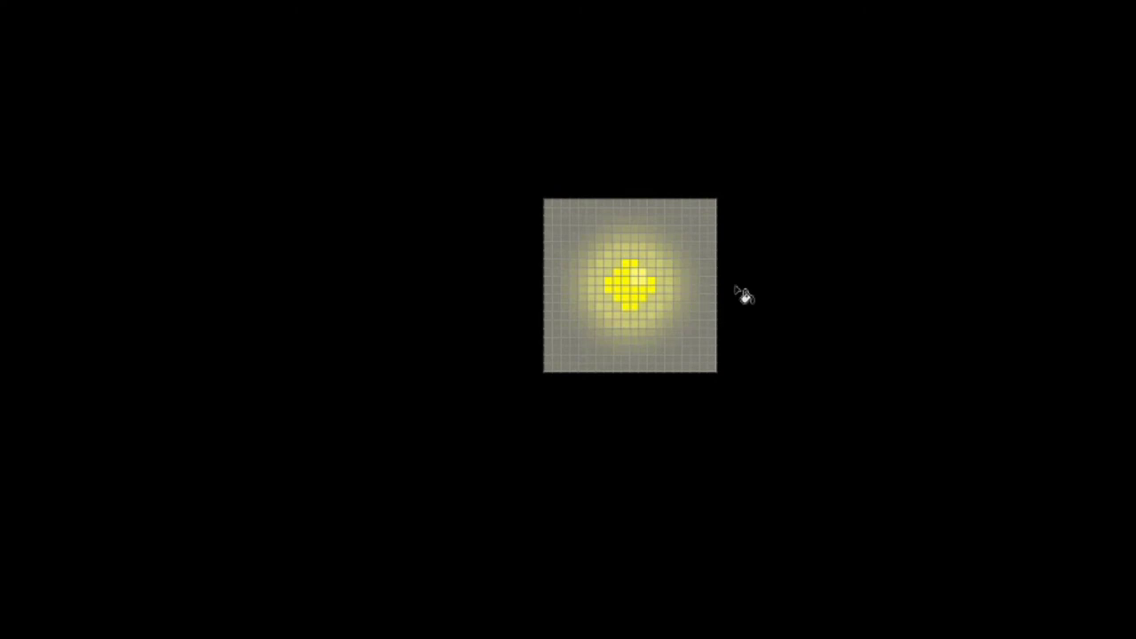
{"action": "key", "text": "f"}
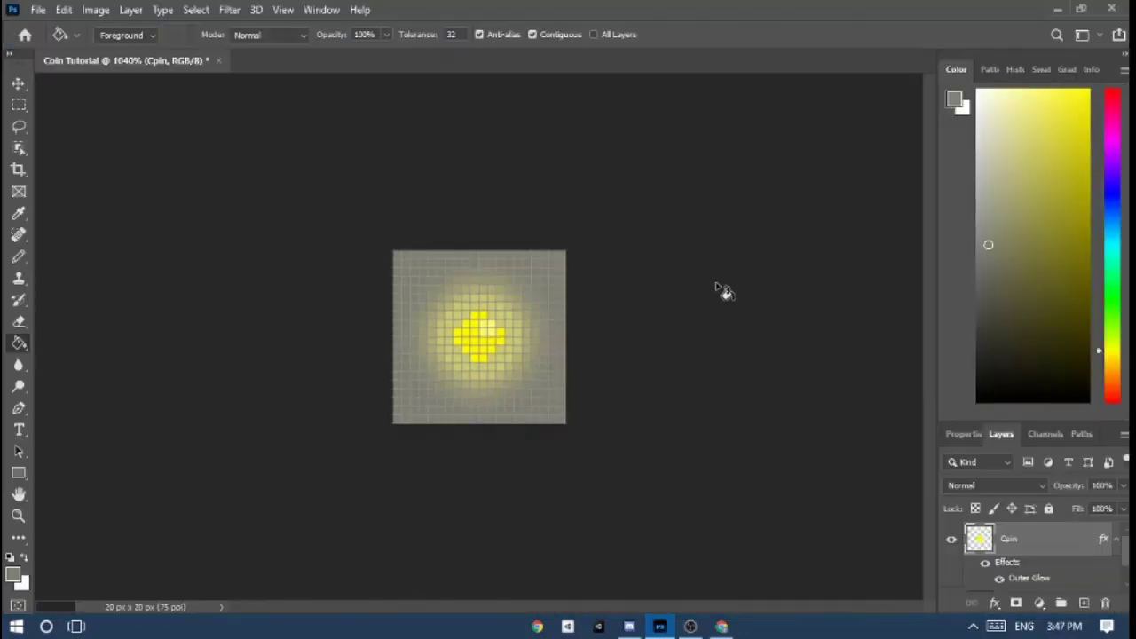
{"action": "scroll", "coordinate": [625, 392], "scroll_direction": "down", "scroll_amount": 10}
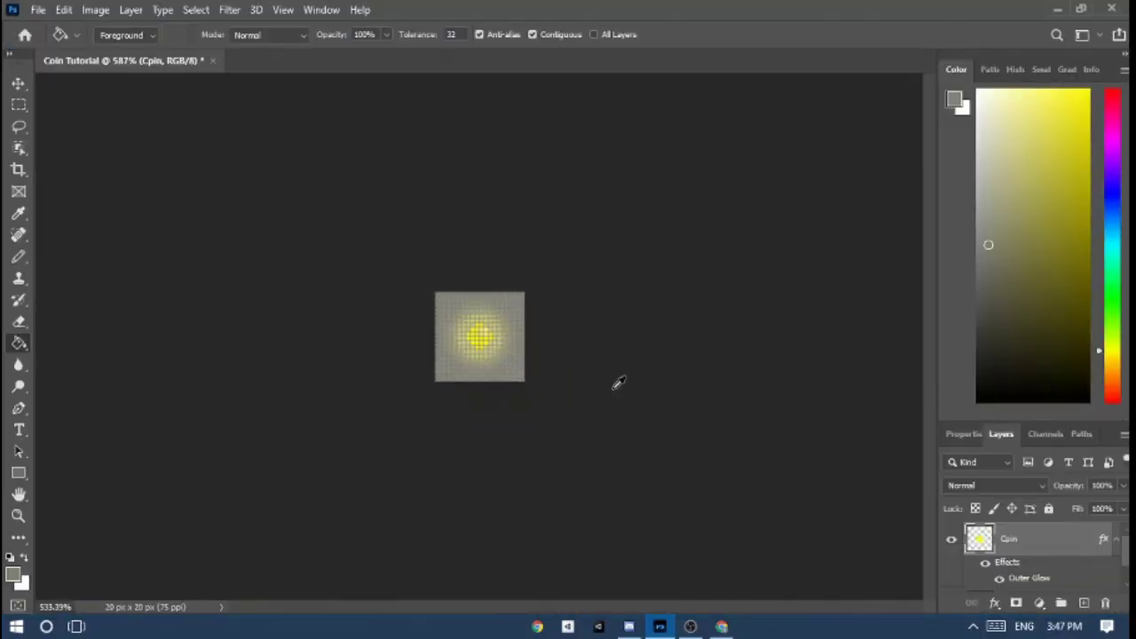
{"action": "scroll", "coordinate": [612, 390], "scroll_direction": "up", "scroll_amount": 1}
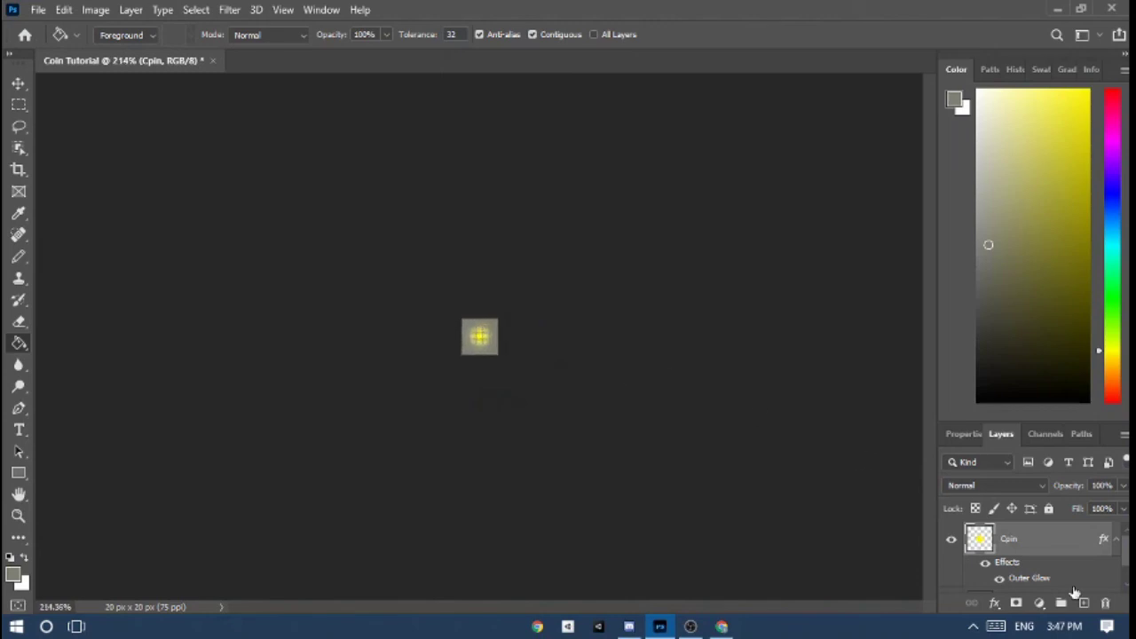
Step: Hide the BG layer to inspect the coin's glow on transparency, and show the layer again
{"action": "scroll", "coordinate": [959, 576], "scroll_direction": "down", "scroll_amount": 1}
{"action": "left_click", "coordinate": [952, 579]}
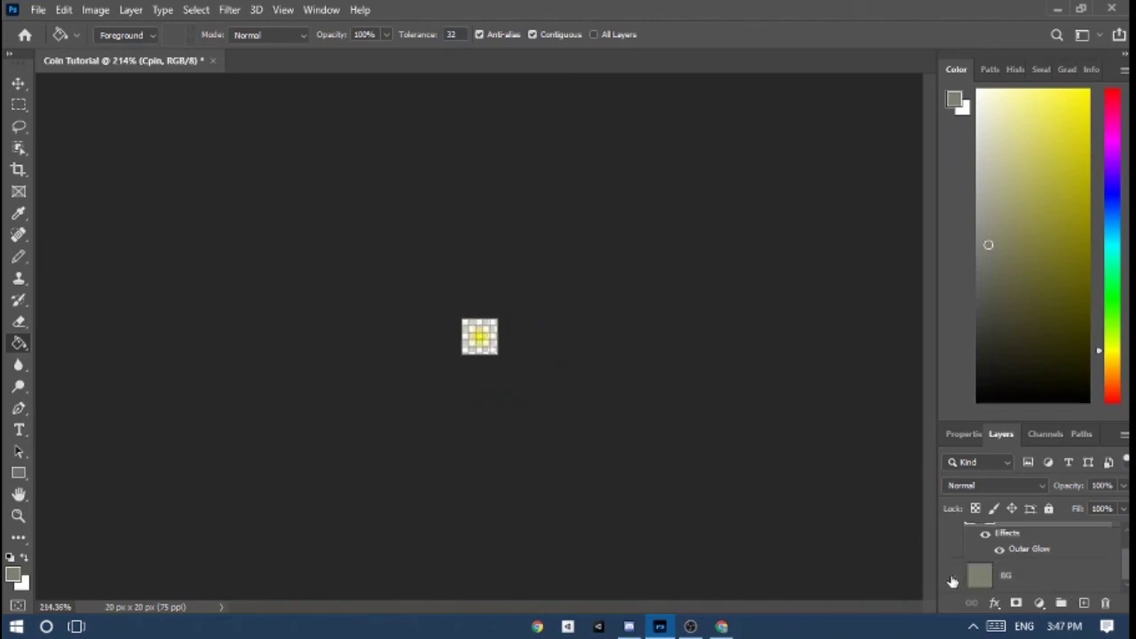
{"action": "scroll", "coordinate": [533, 444], "scroll_direction": "up", "scroll_amount": 6}
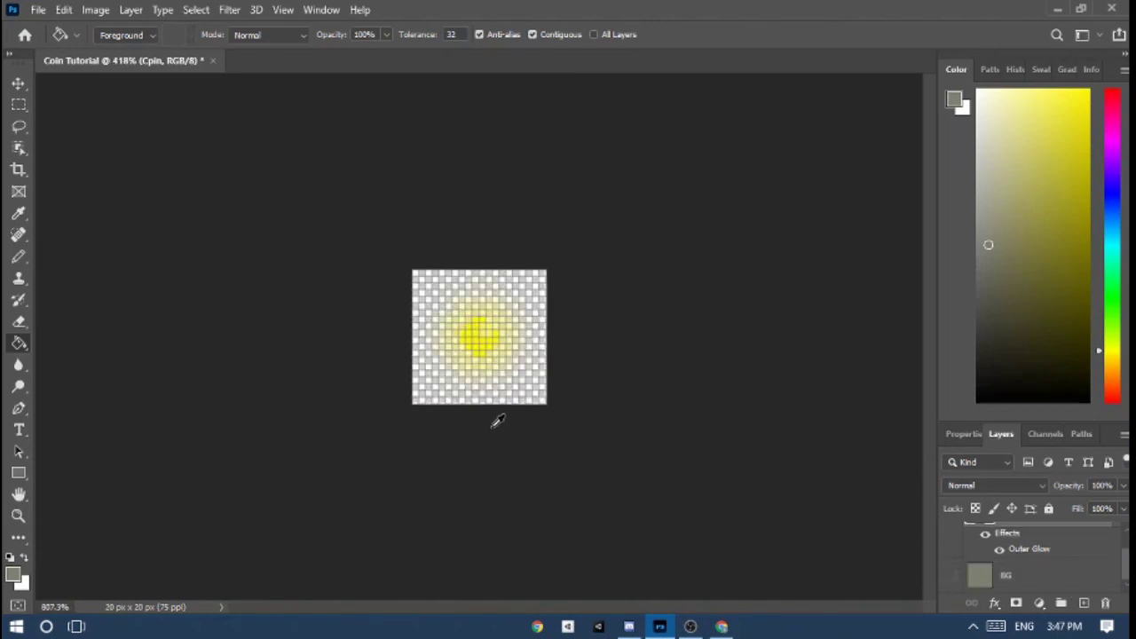
{"action": "scroll", "coordinate": [497, 422], "scroll_direction": "up", "scroll_amount": 5}
{"action": "scroll", "coordinate": [506, 413], "scroll_direction": "up", "scroll_amount": 2}
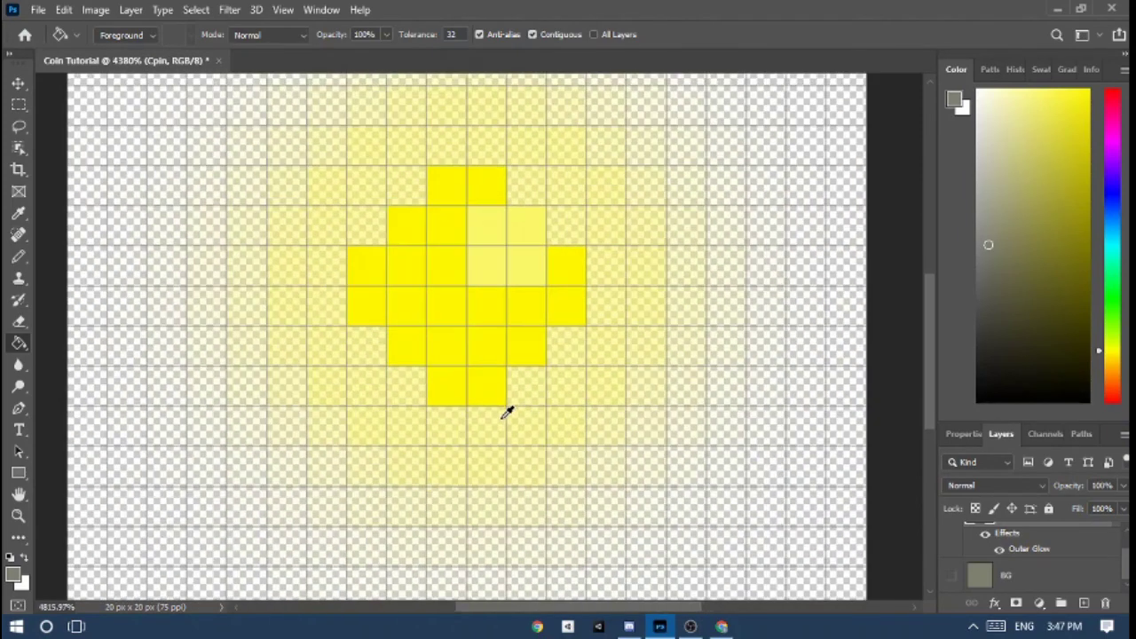
{"action": "scroll", "coordinate": [506, 413], "scroll_direction": "down", "scroll_amount": 3}
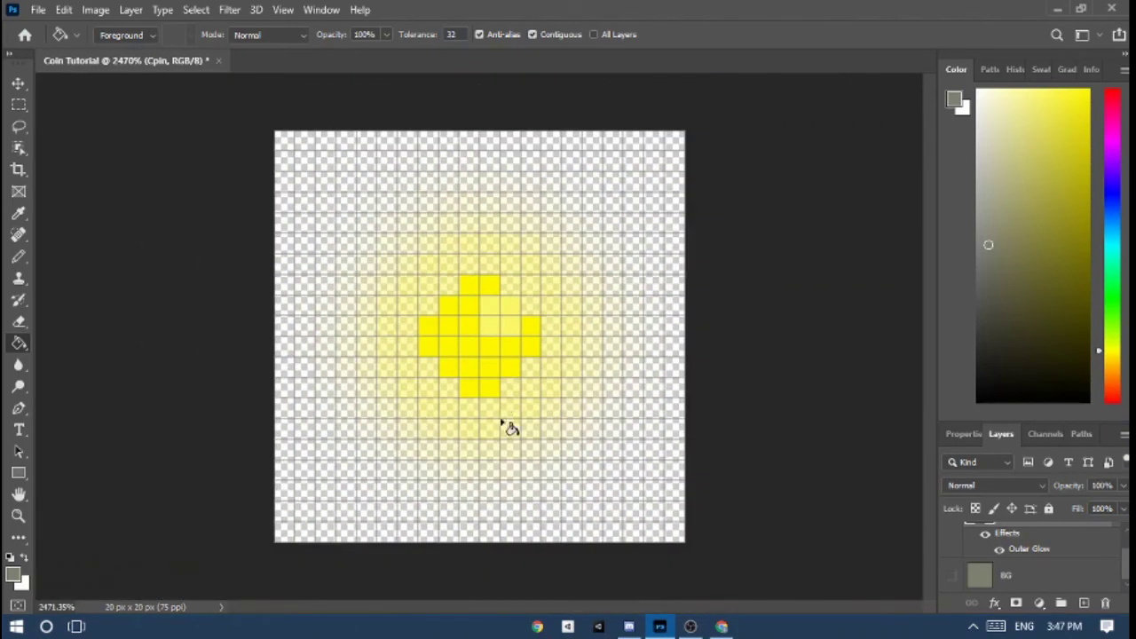
{"action": "left_click", "coordinate": [952, 576]}
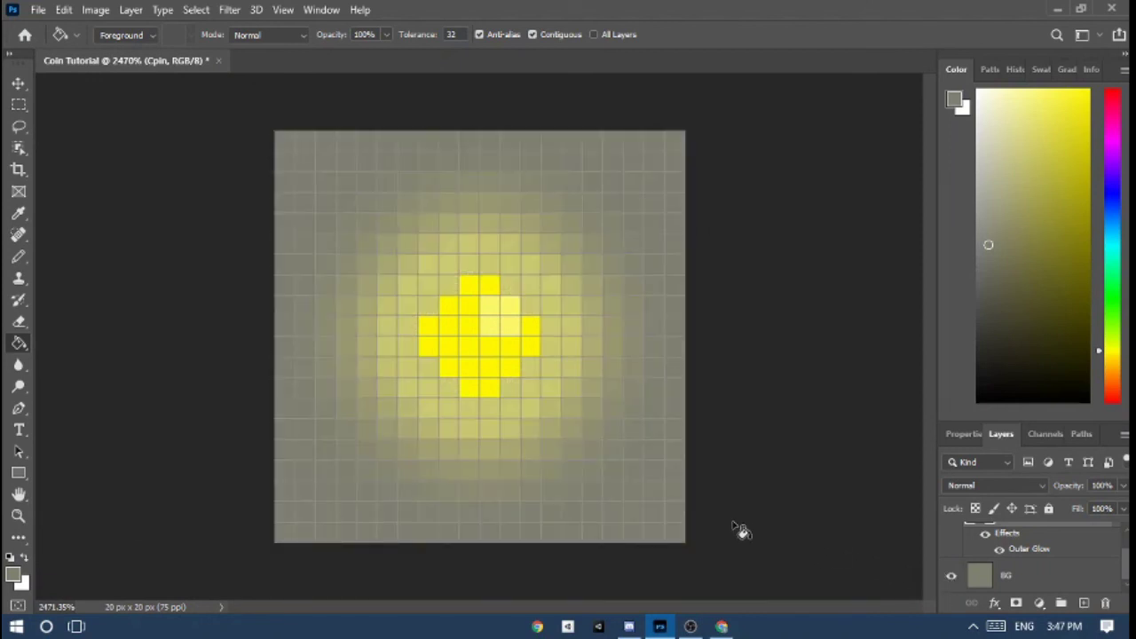
Step: Turn off the display of the Grid over the canvas
{"action": "scroll", "coordinate": [741, 530], "scroll_direction": "down", "scroll_amount": 5}
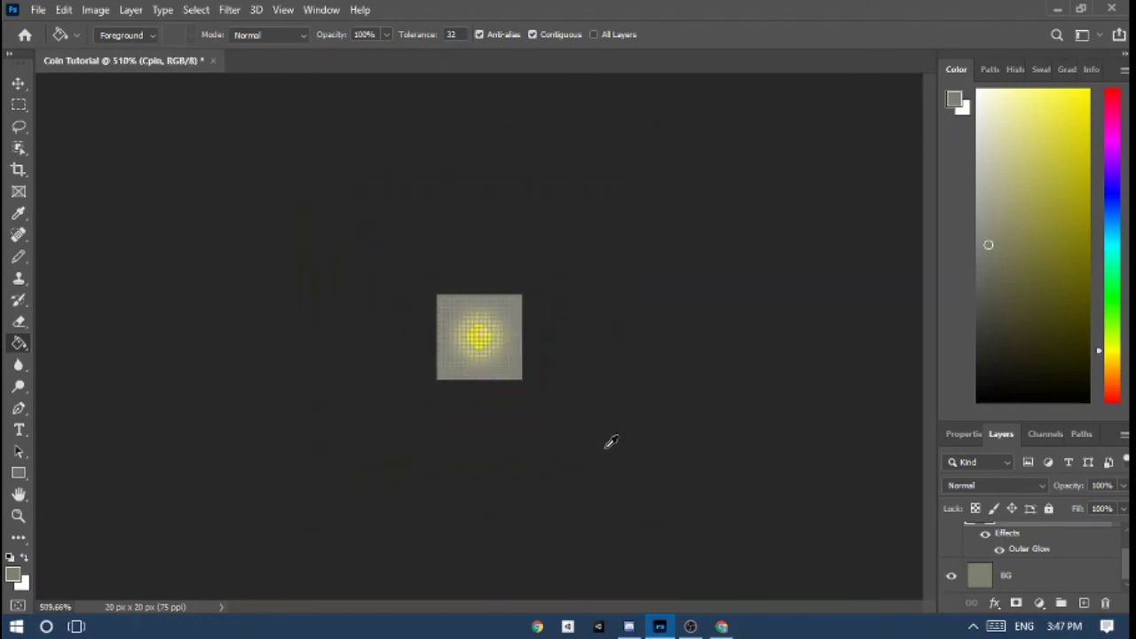
{"action": "scroll", "coordinate": [609, 444], "scroll_direction": "up", "scroll_amount": 3}
{"action": "scroll", "coordinate": [610, 407], "scroll_direction": "up", "scroll_amount": 2}
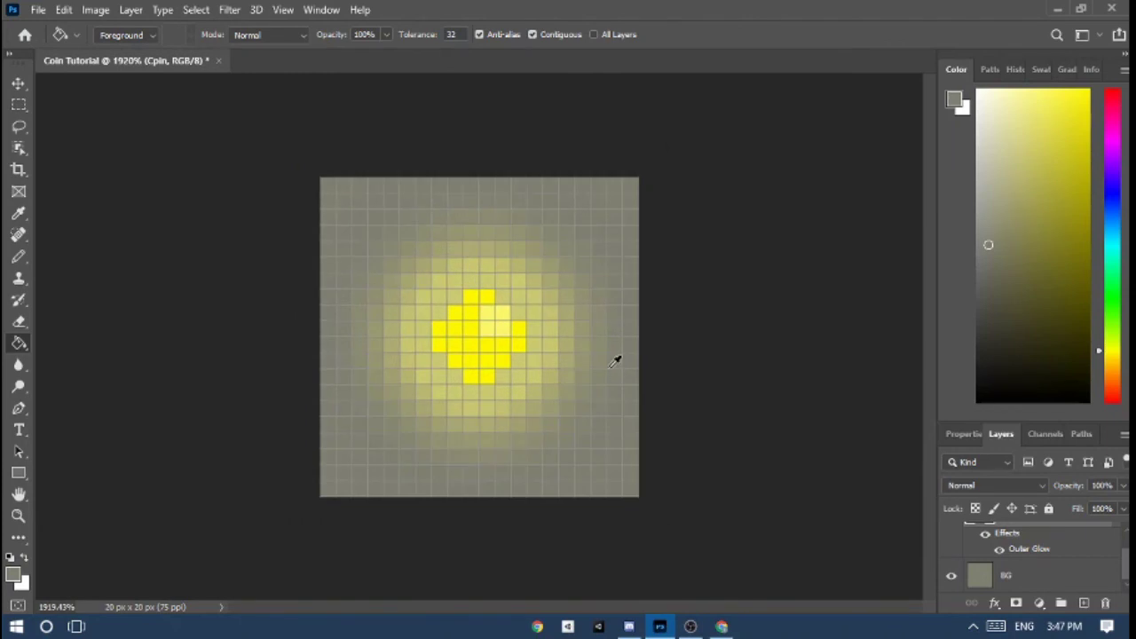
{"action": "left_click", "coordinate": [281, 9]}
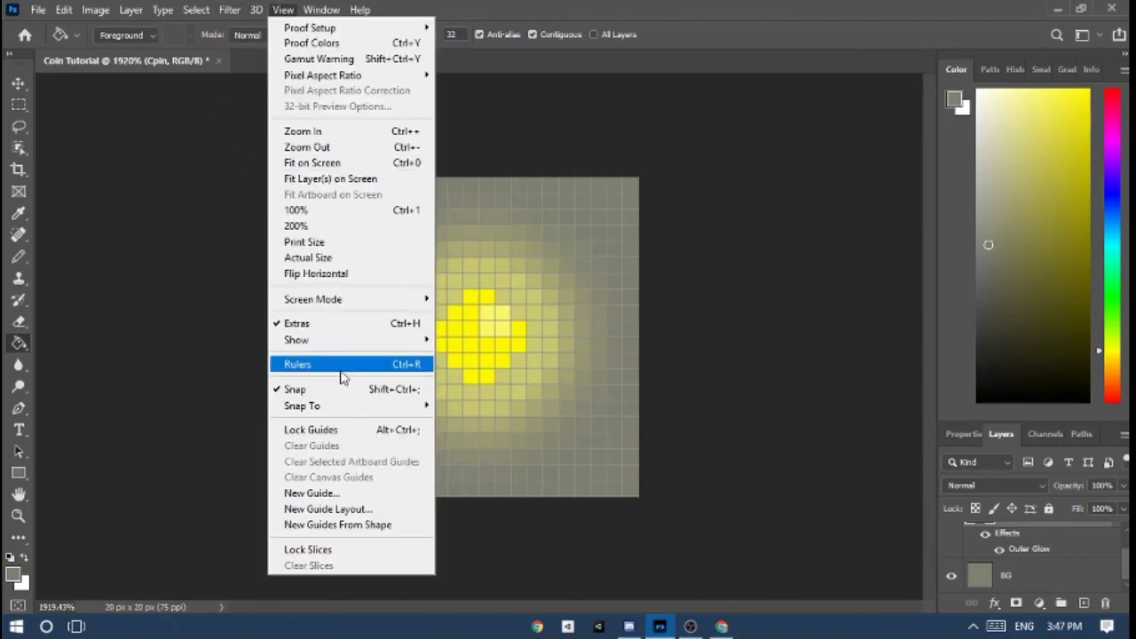
{"action": "mouse_move", "coordinate": [355, 340]}
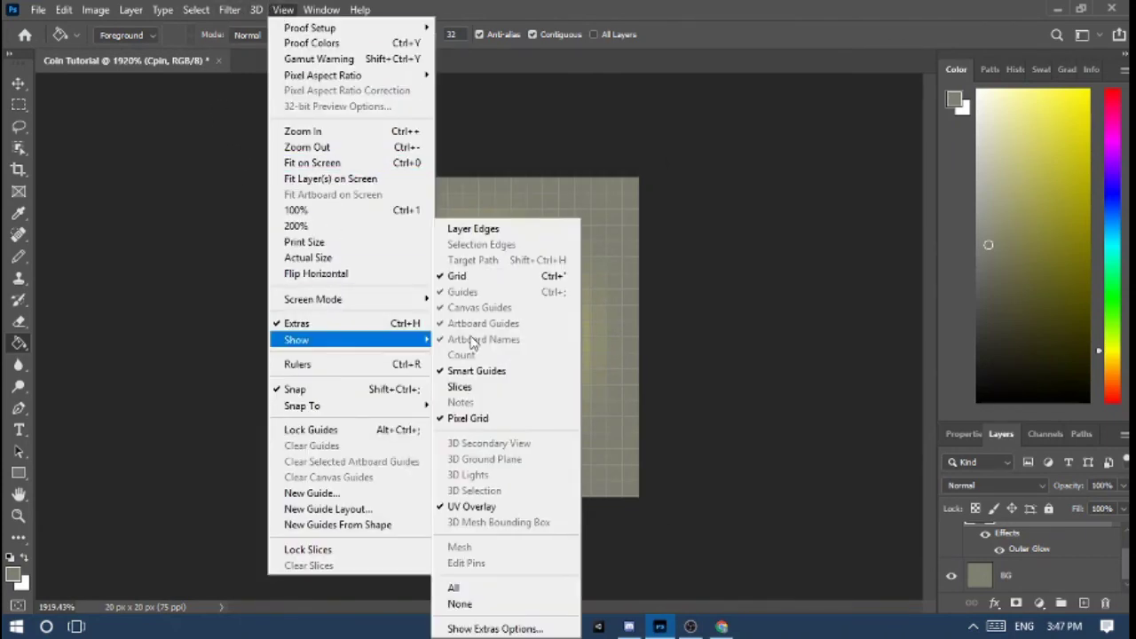
{"action": "left_click", "coordinate": [469, 276]}
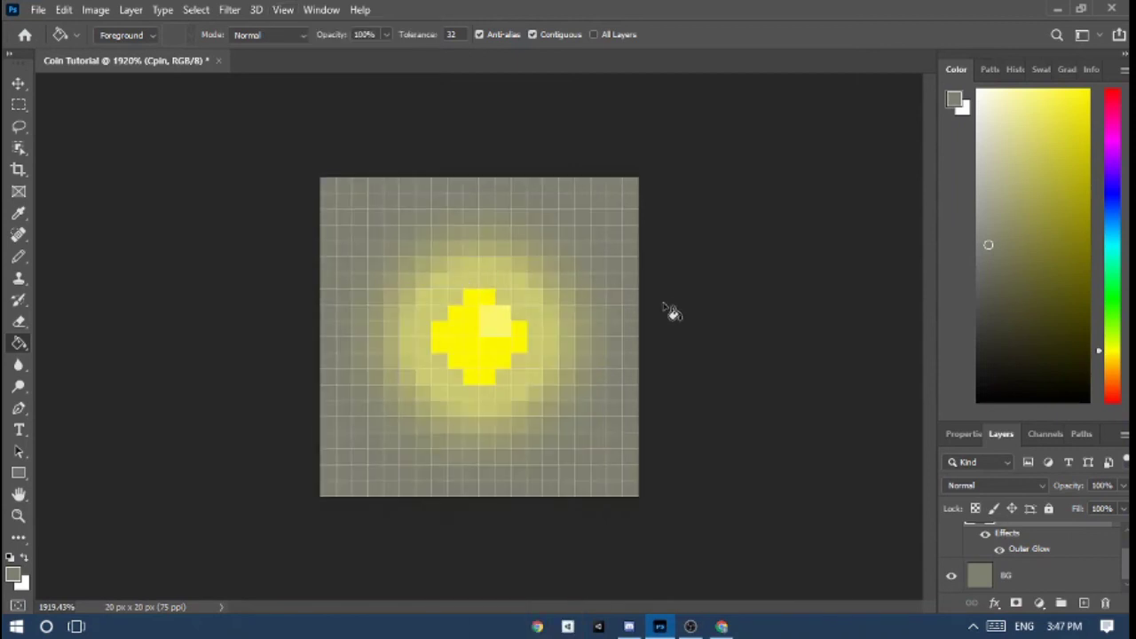
Step: Turn off the display of the Pixel Grid over the canvas
{"action": "scroll", "coordinate": [669, 301], "scroll_direction": "down", "scroll_amount": 3}
{"action": "scroll", "coordinate": [672, 302], "scroll_direction": "up", "scroll_amount": 3}
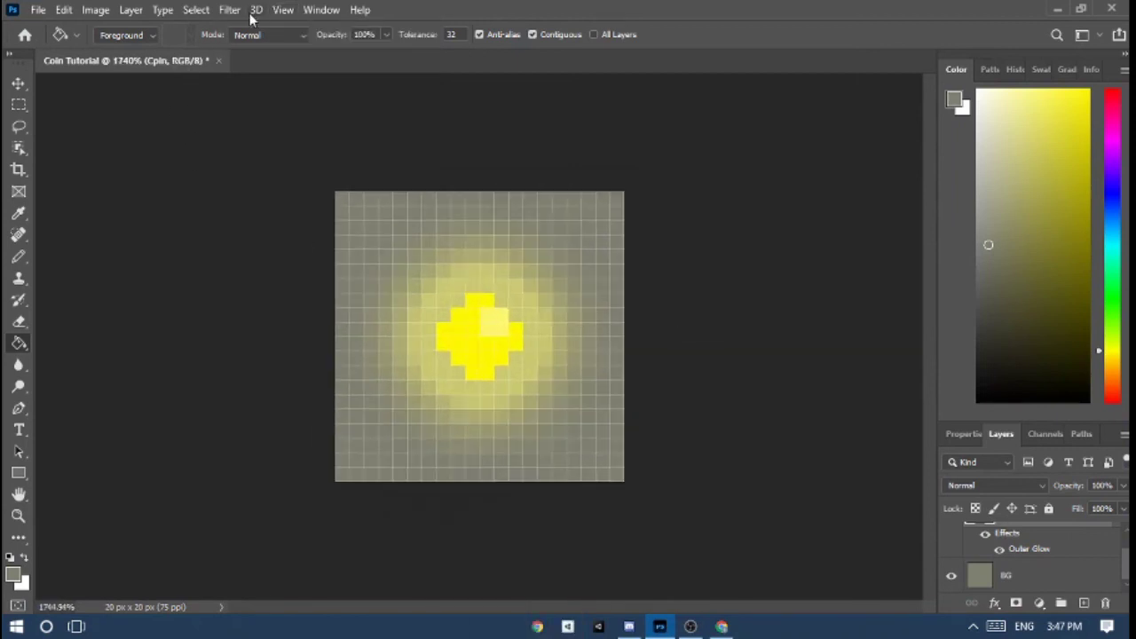
{"action": "left_click", "coordinate": [280, 10]}
{"action": "mouse_move", "coordinate": [381, 340]}
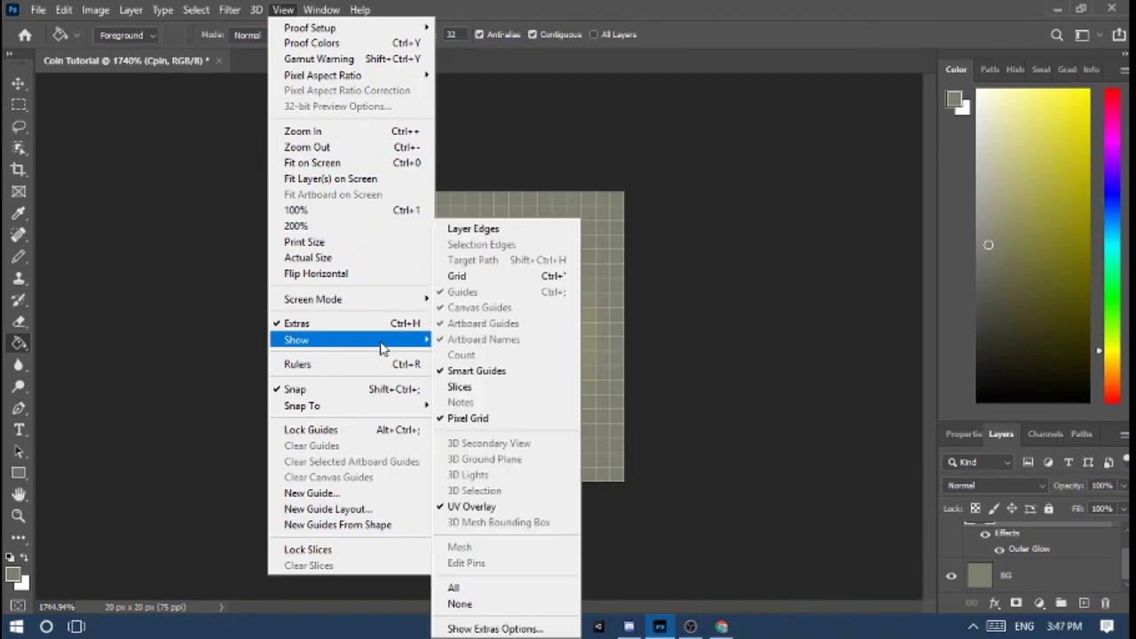
{"action": "left_click", "coordinate": [498, 417]}
{"action": "scroll", "coordinate": [657, 355], "scroll_direction": "down", "scroll_amount": 8}
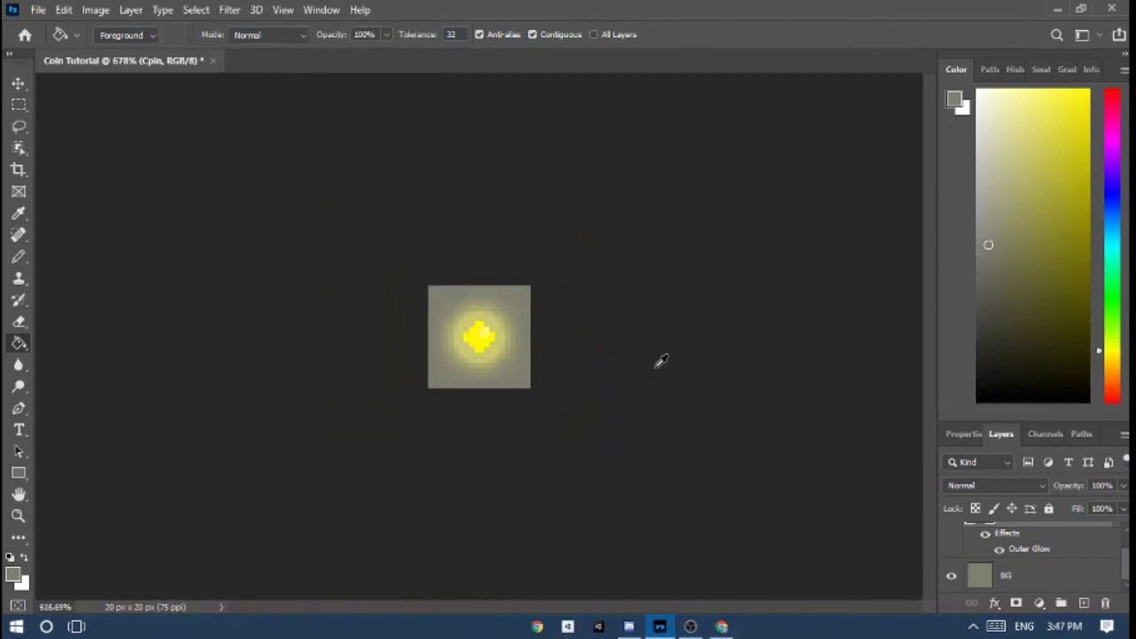
{"action": "scroll", "coordinate": [664, 346], "scroll_direction": "down", "scroll_amount": 3}
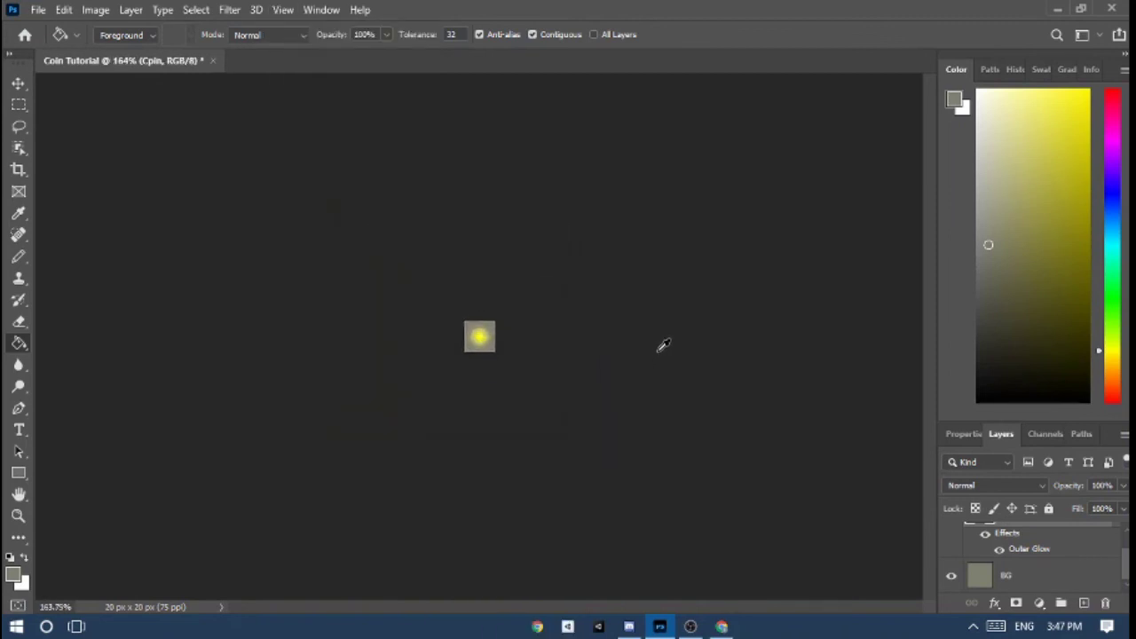
Step: Save the document as the Photoshop file Coin Tutorial.psd with Maximize Compatibility enabled
{"action": "left_click", "coordinate": [38, 10]}
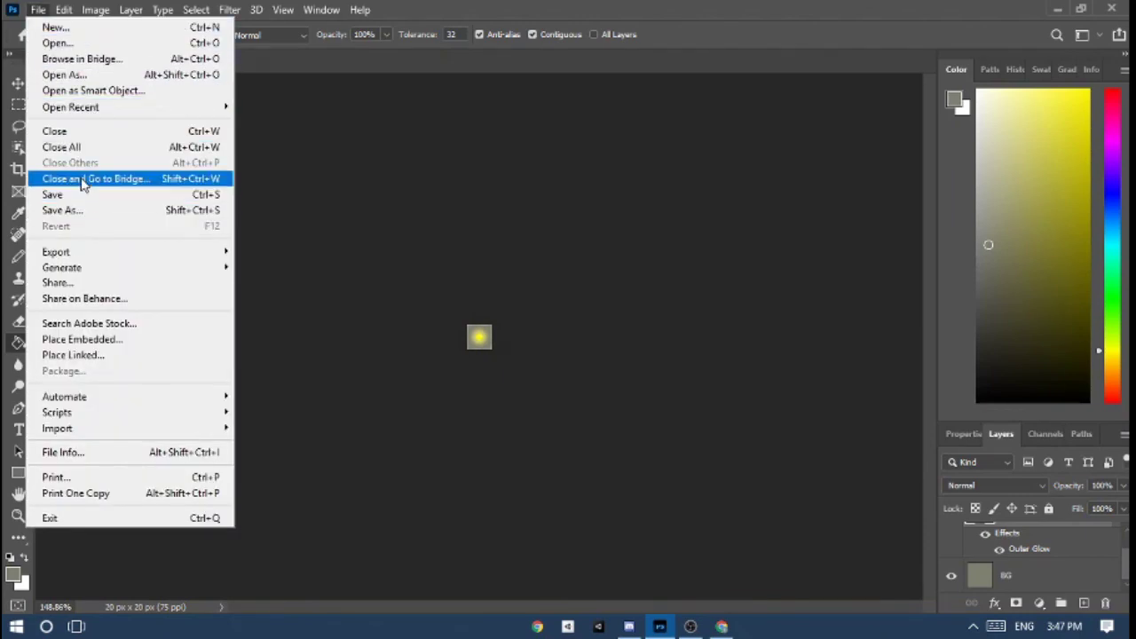
{"action": "left_click", "coordinate": [73, 210]}
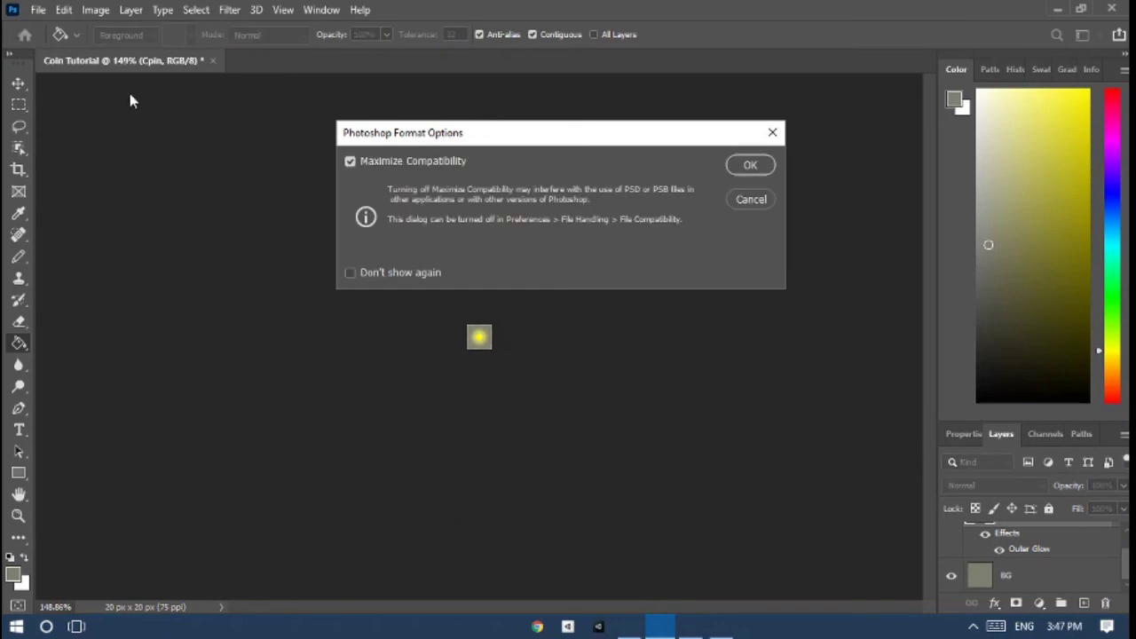
{"action": "left_click", "coordinate": [748, 165]}
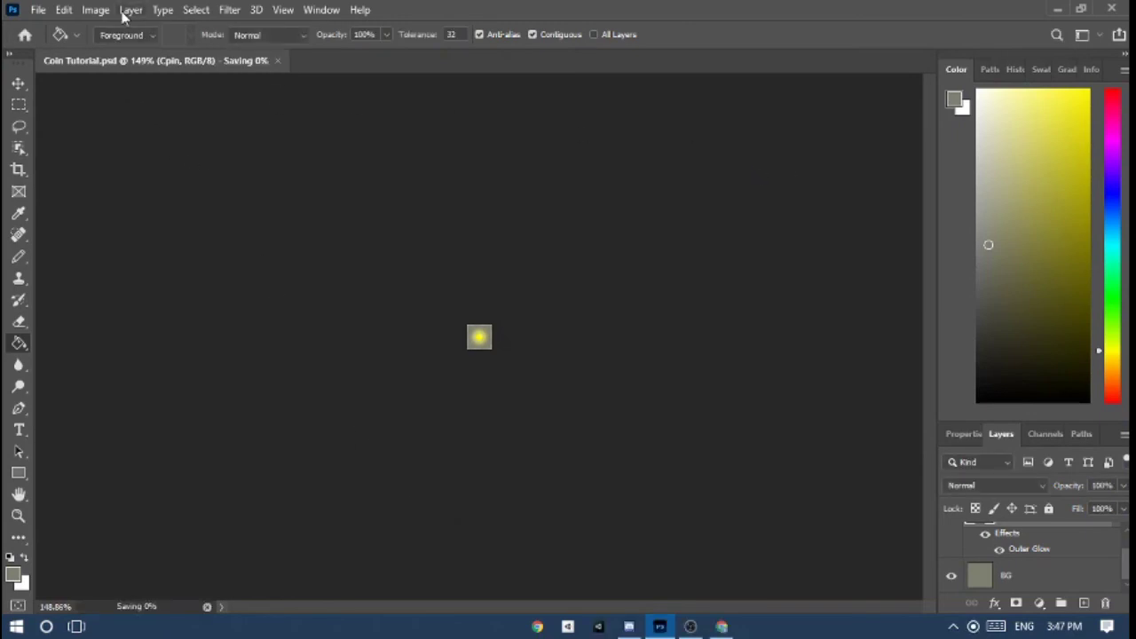
Step: Try to start another Save As of the coin document
{"action": "left_click", "coordinate": [40, 10]}
{"action": "mouse_move", "coordinate": [106, 256]}
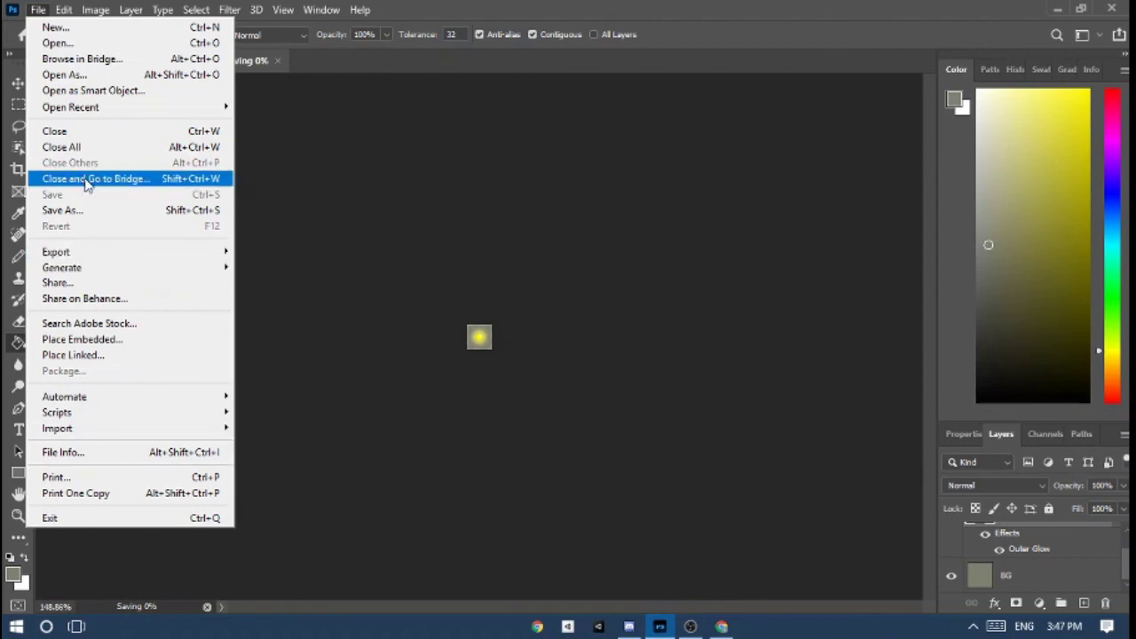
{"action": "left_click", "coordinate": [160, 230]}
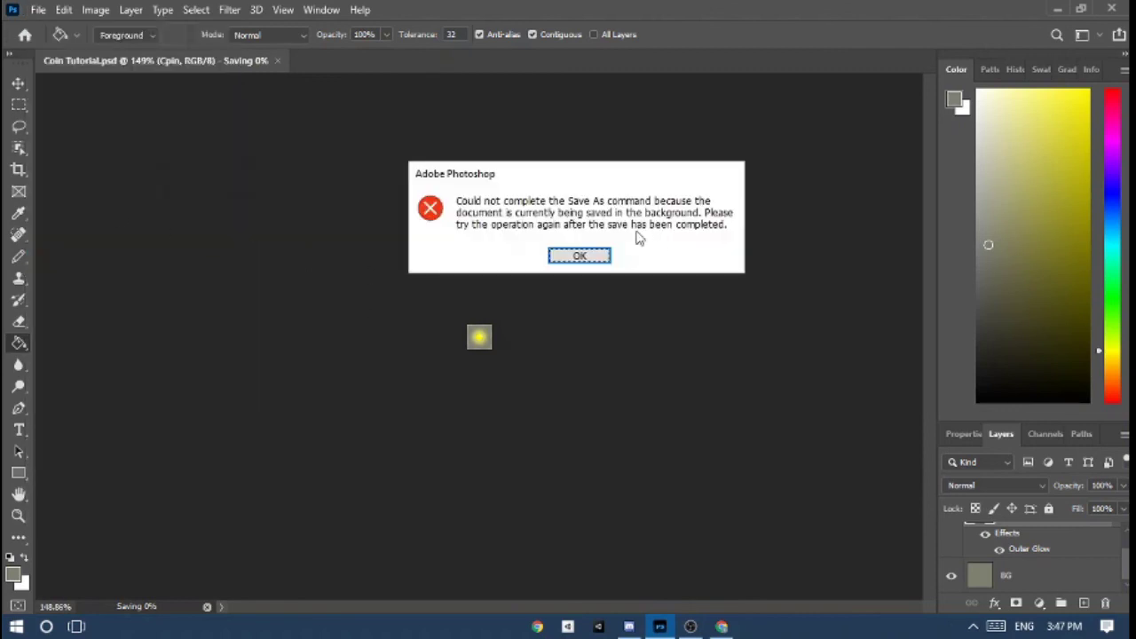
{"action": "left_click", "coordinate": [575, 256]}
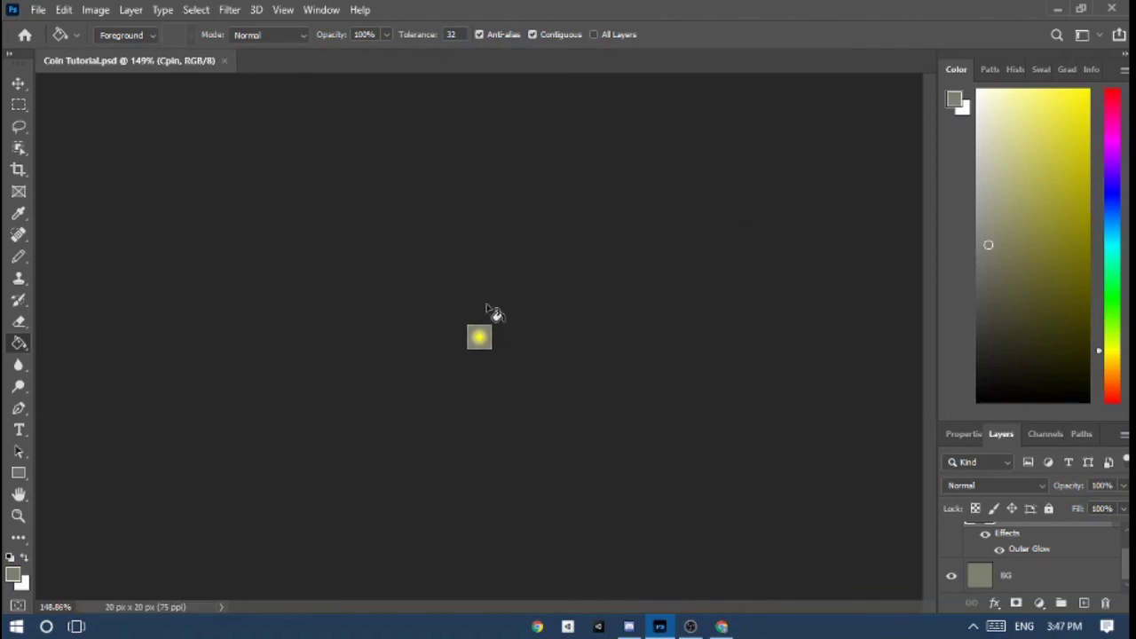
Step: Save a PNG copy named Coin Tutorial.png in the Photoshop Pixels folder with the large file size (fastest saving) option
{"action": "left_click", "coordinate": [38, 10]}
{"action": "left_click", "coordinate": [69, 208]}
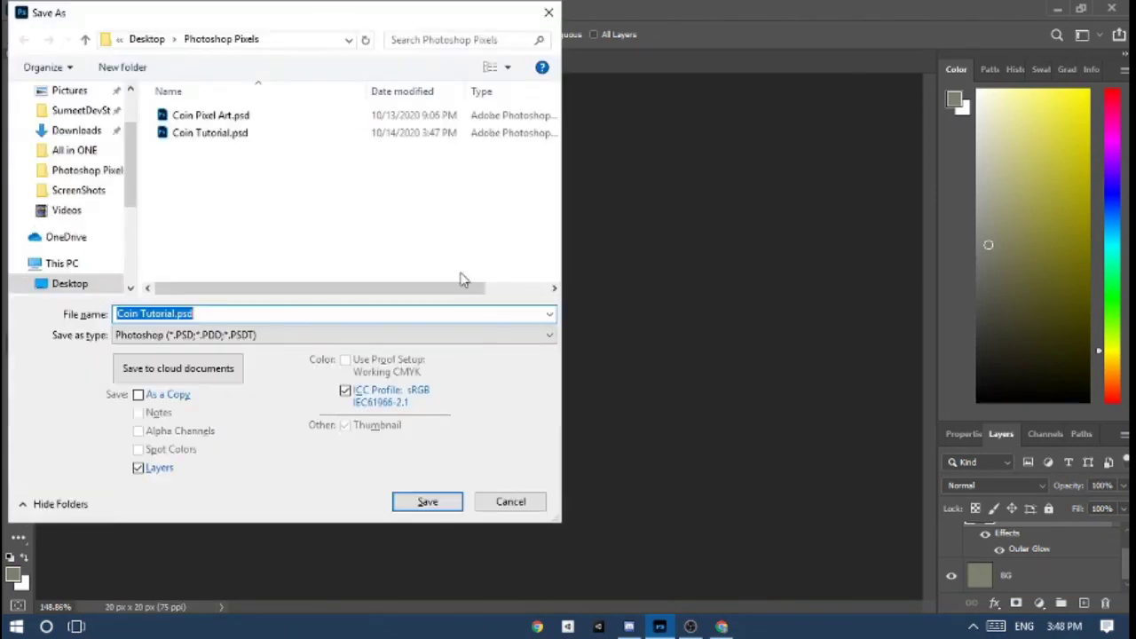
{"action": "left_click", "coordinate": [229, 320]}
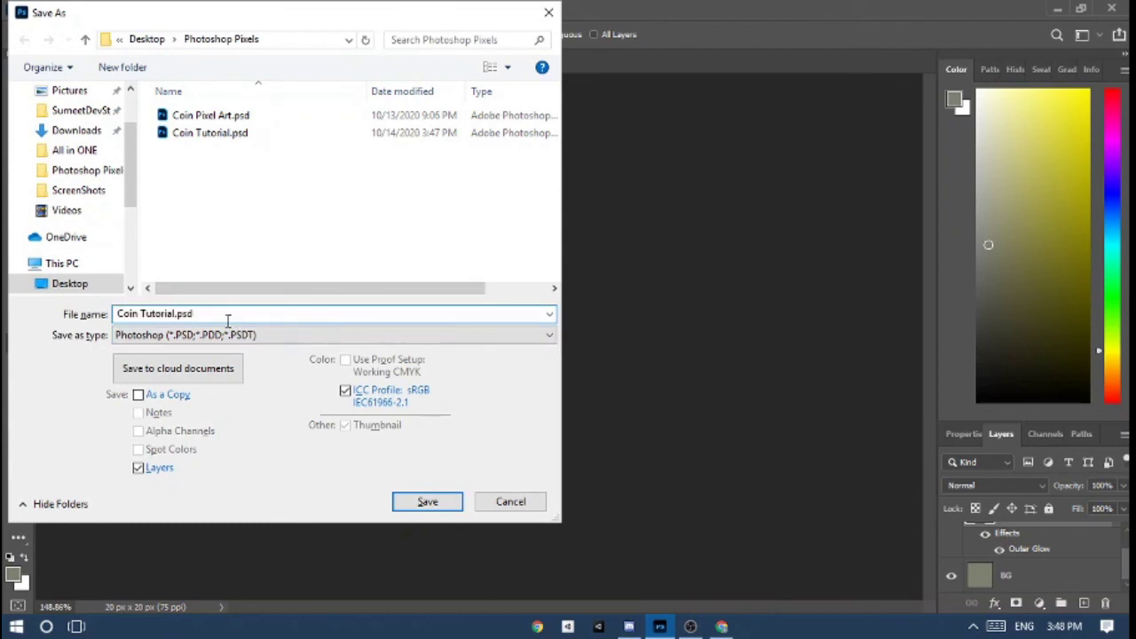
{"action": "left_click", "coordinate": [229, 335]}
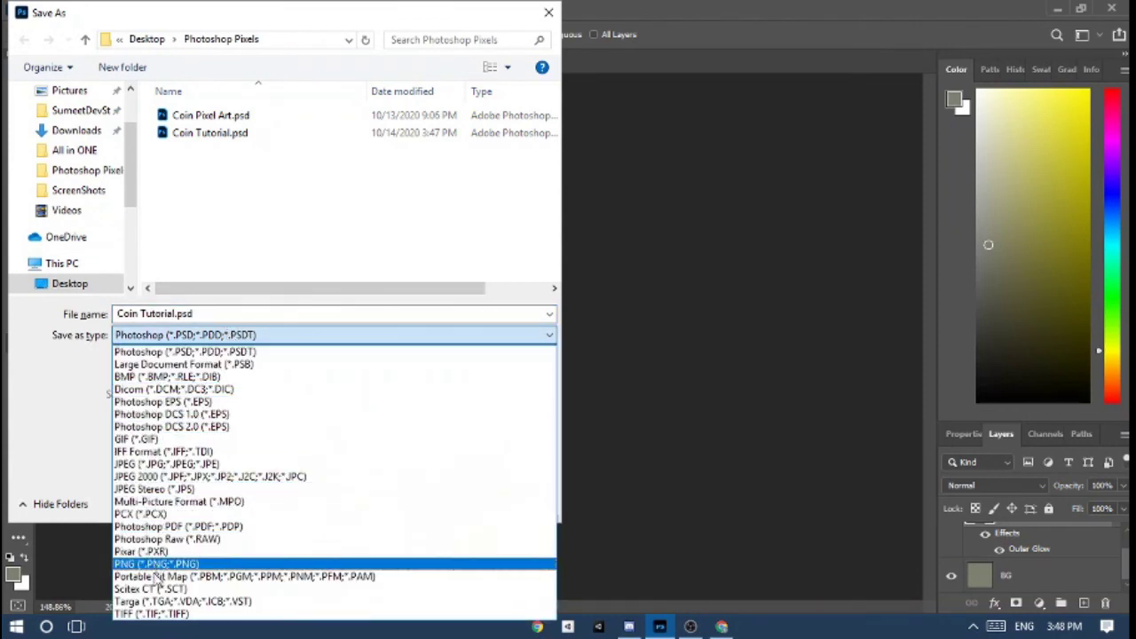
{"action": "left_click", "coordinate": [243, 565]}
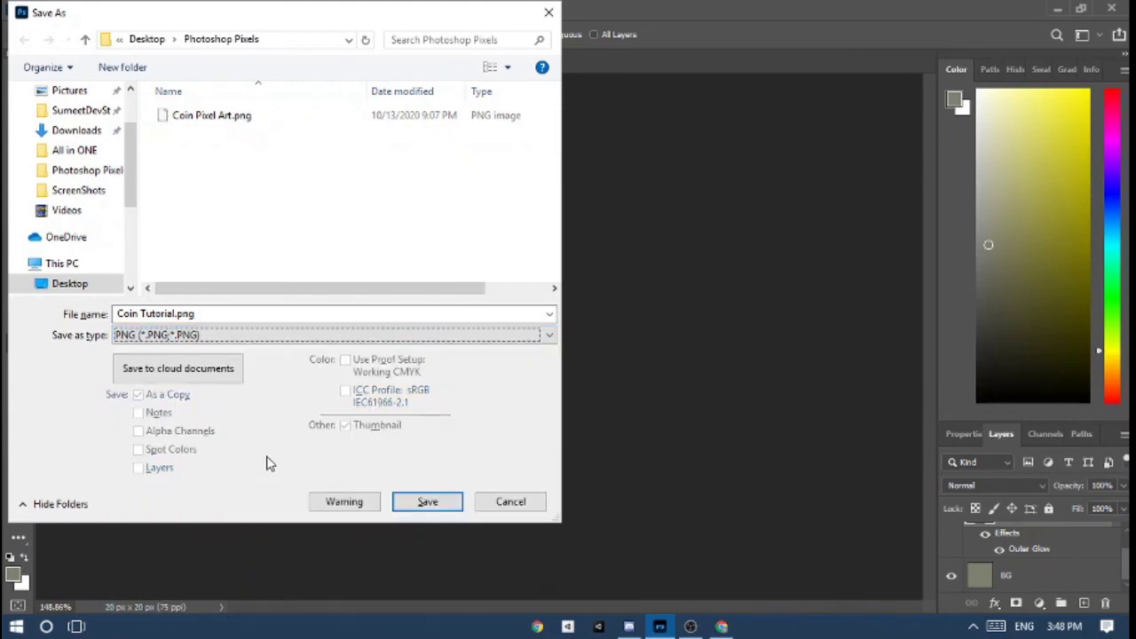
{"action": "left_click", "coordinate": [404, 504]}
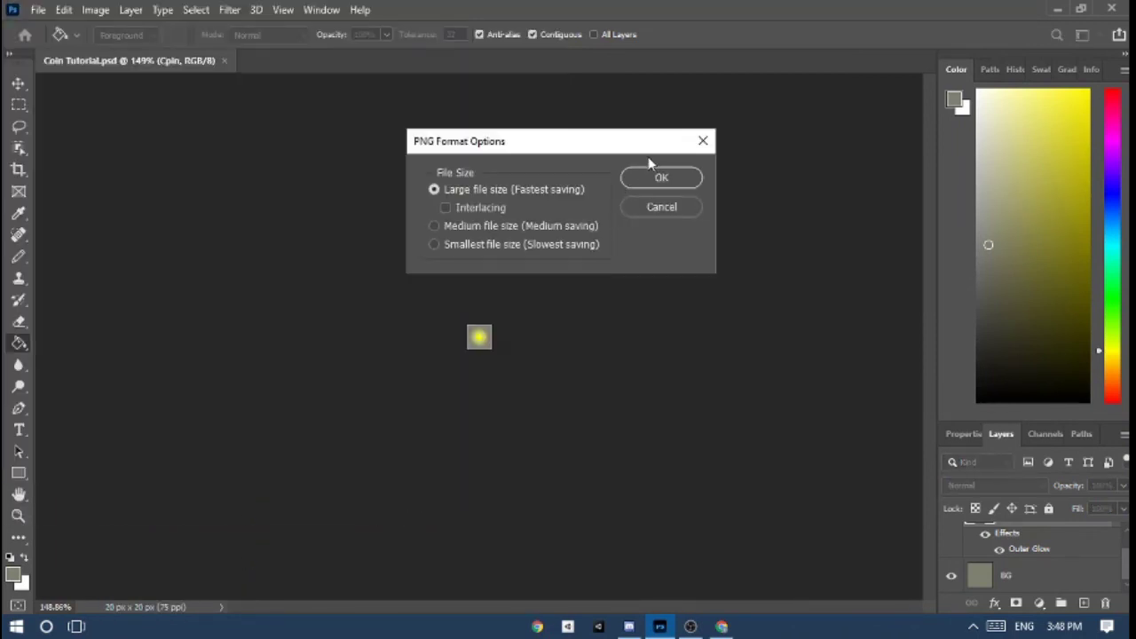
{"action": "left_click", "coordinate": [661, 180]}
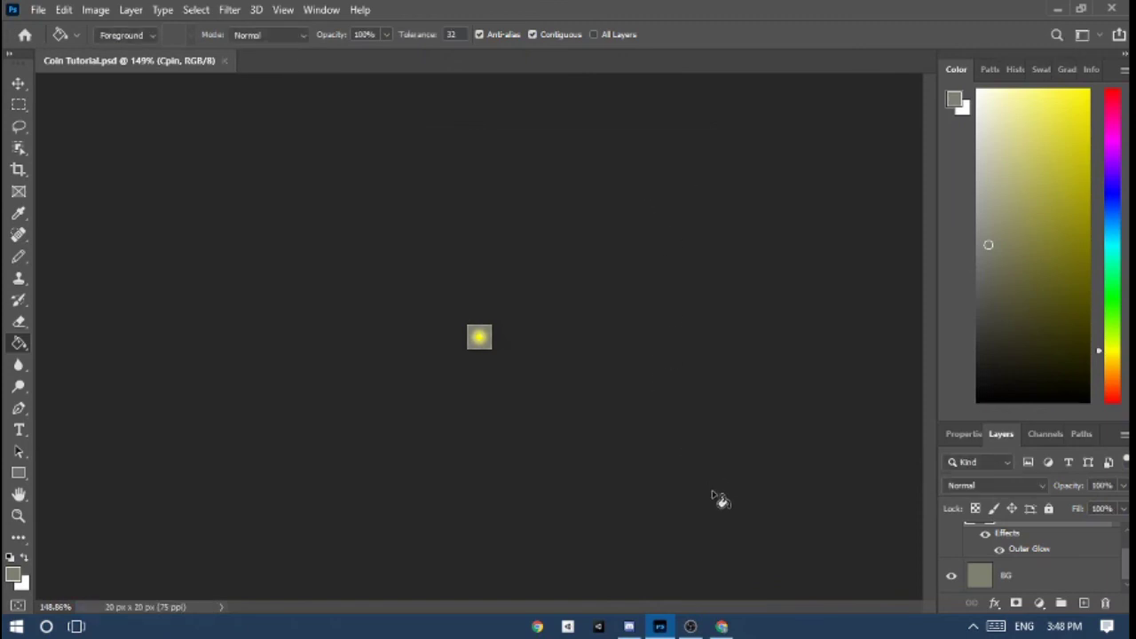
Step: Switch to the Photoshop Pixels folder, open Coin Tutorial.png in Windows Photo Viewer and examine the coin at several magnifications
{"action": "left_click", "coordinate": [1057, 9]}
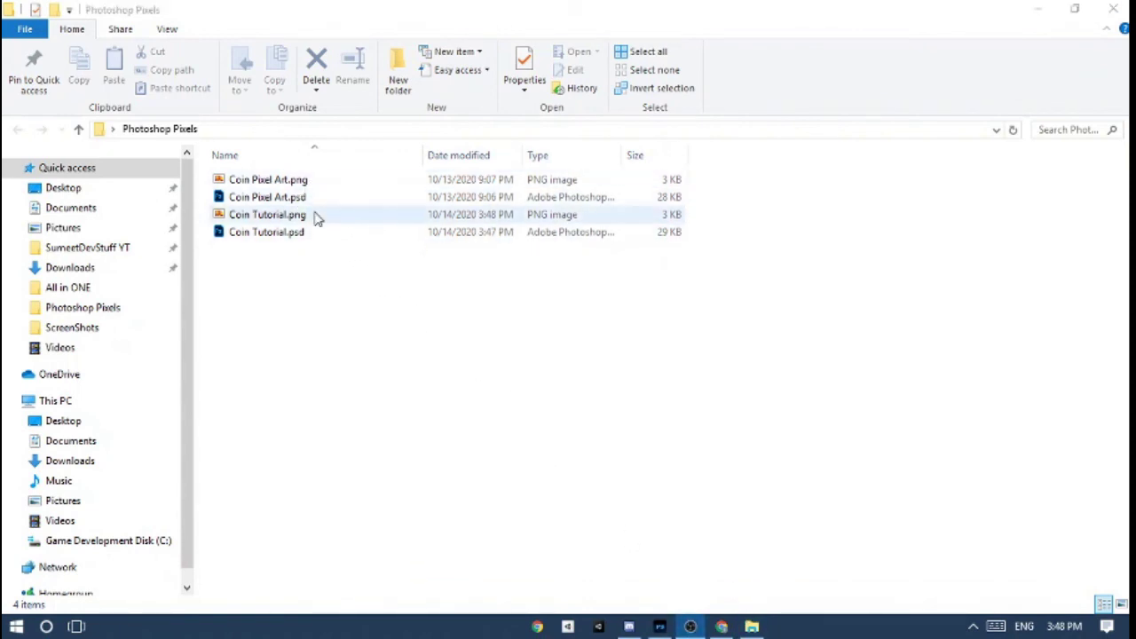
{"action": "double_click", "coordinate": [267, 215]}
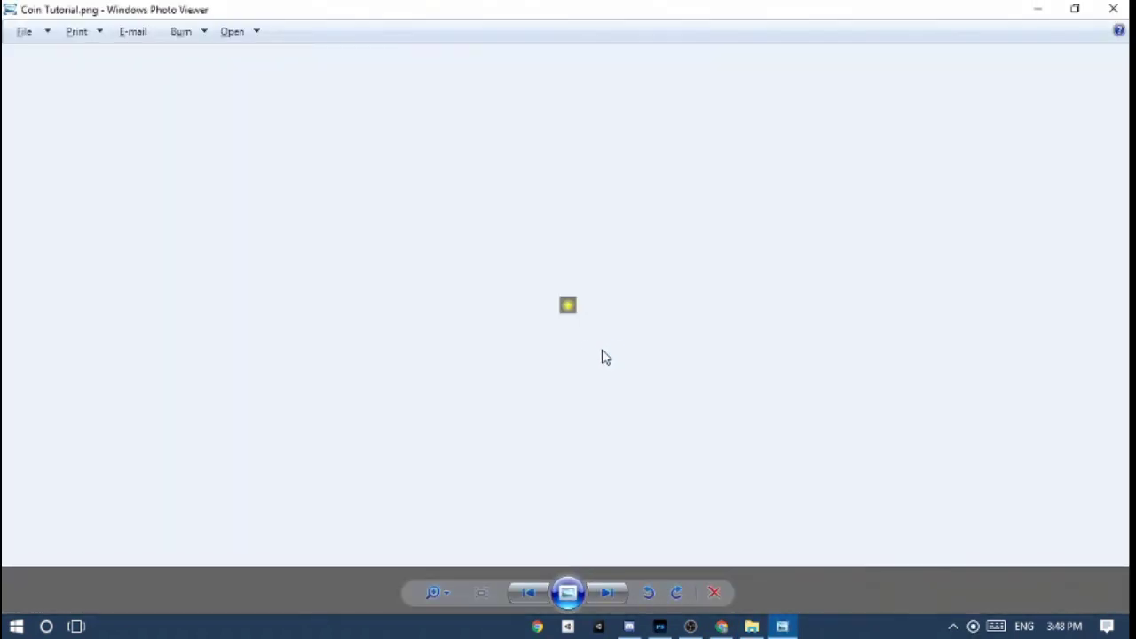
{"action": "scroll", "coordinate": [608, 301], "scroll_direction": "up", "scroll_amount": 3}
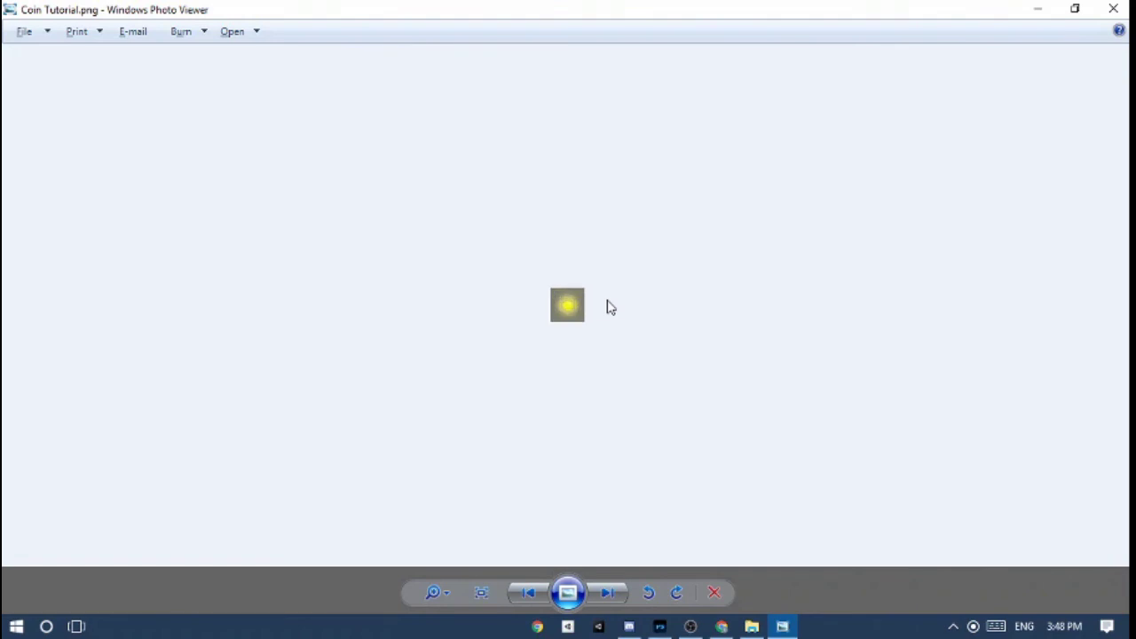
{"action": "scroll", "coordinate": [607, 301], "scroll_direction": "down", "scroll_amount": 4}
{"action": "scroll", "coordinate": [608, 302], "scroll_direction": "up", "scroll_amount": 3}
{"action": "scroll", "coordinate": [611, 305], "scroll_direction": "up", "scroll_amount": 1}
{"action": "scroll", "coordinate": [610, 304], "scroll_direction": "down", "scroll_amount": 2}
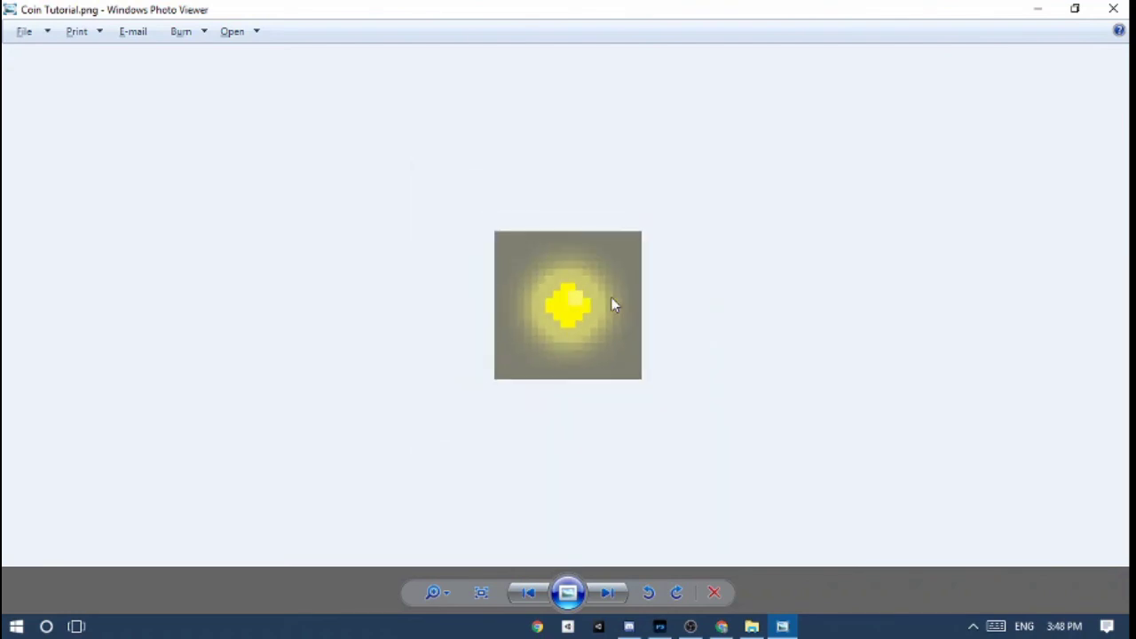
{"action": "scroll", "coordinate": [629, 294], "scroll_direction": "up", "scroll_amount": 2}
{"action": "scroll", "coordinate": [723, 254], "scroll_direction": "up", "scroll_amount": 1}
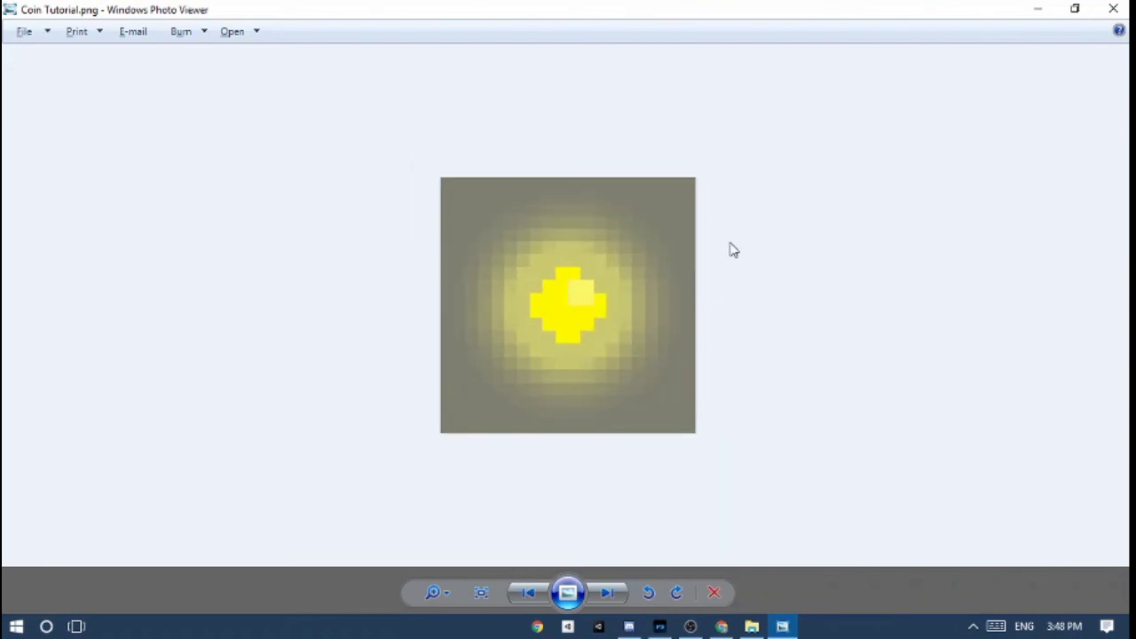
{"action": "scroll", "coordinate": [734, 250], "scroll_direction": "down", "scroll_amount": 2}
{"action": "scroll", "coordinate": [746, 246], "scroll_direction": "down", "scroll_amount": 2}
{"action": "scroll", "coordinate": [754, 246], "scroll_direction": "up", "scroll_amount": 1}
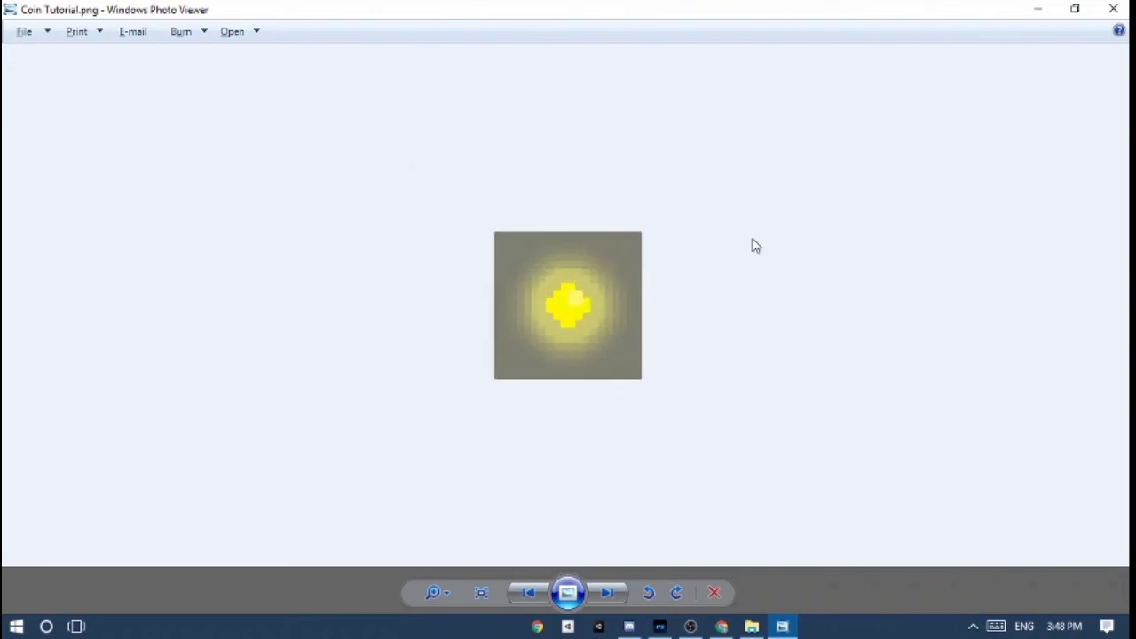
{"action": "scroll", "coordinate": [754, 246], "scroll_direction": "down", "scroll_amount": 2}
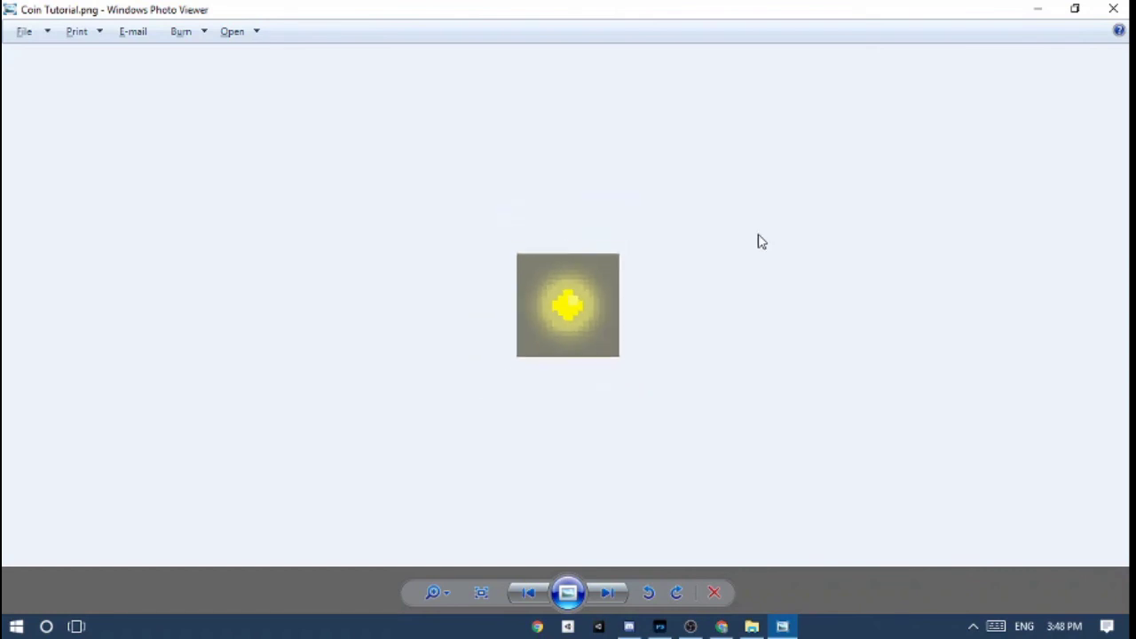